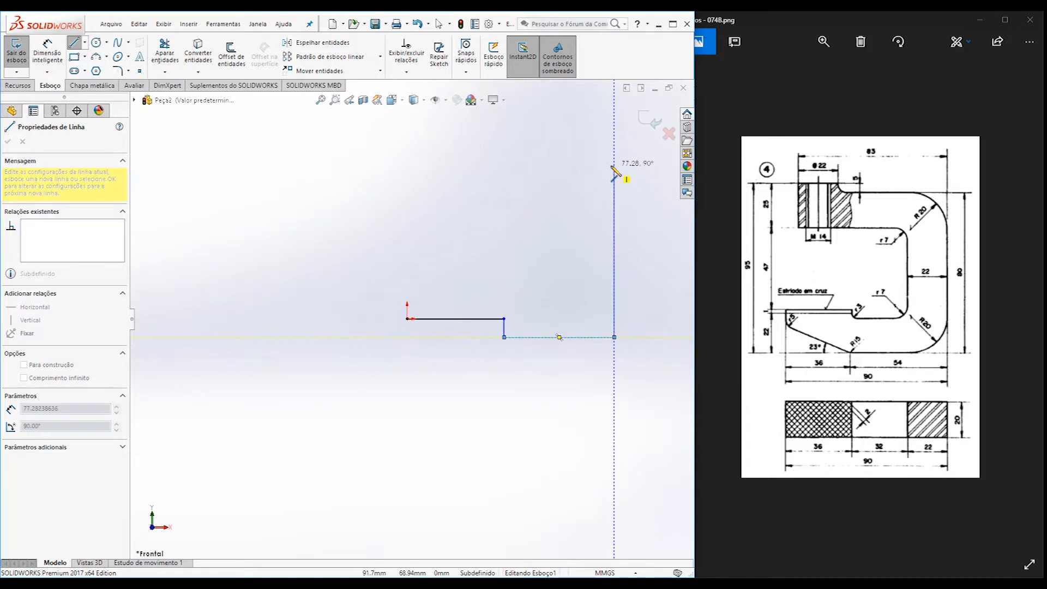
Complete the C-clamp outline with horizontal upper arm, vertical outer back, flat bottom and slanted lower-jaw edge, closing it at the origin.
{"action": "left_click", "coordinate": [431, 166]}
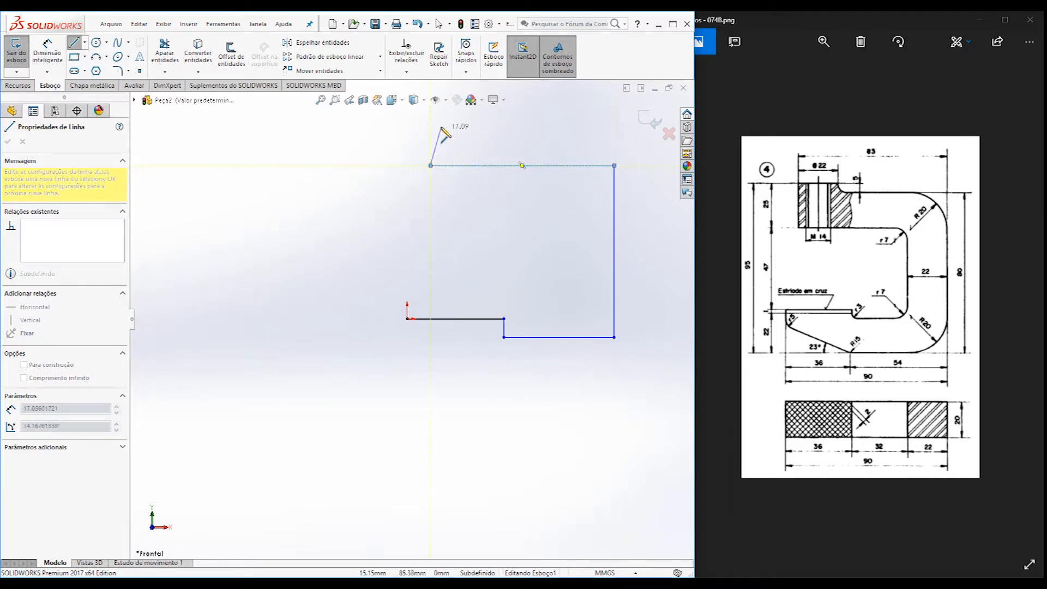
{"action": "left_click", "coordinate": [430, 122]}
{"action": "scroll", "coordinate": [592, 124], "scroll_direction": "up", "scroll_amount": 1}
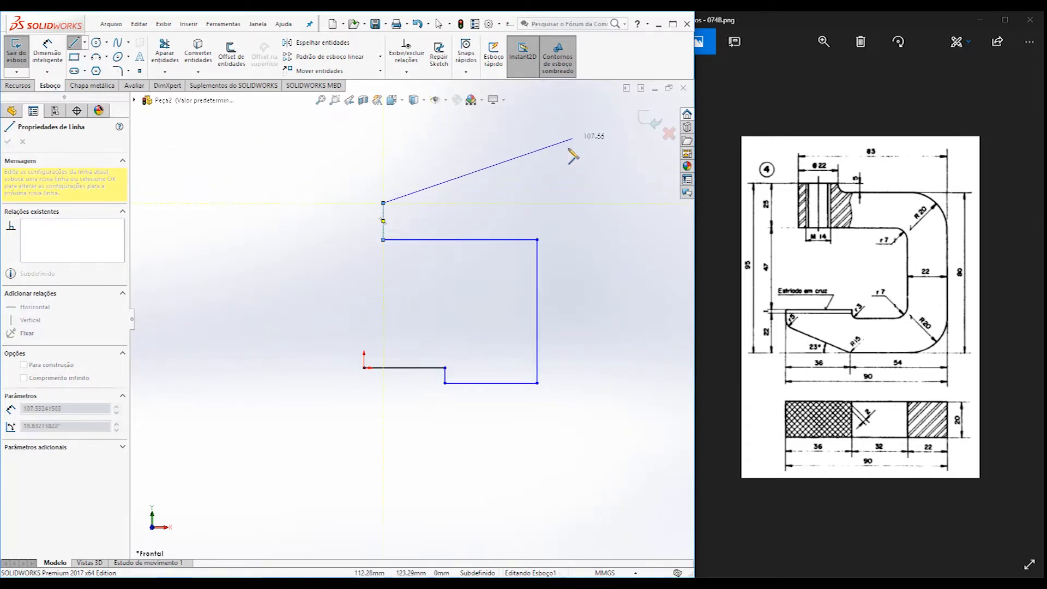
{"action": "left_click", "coordinate": [608, 203]}
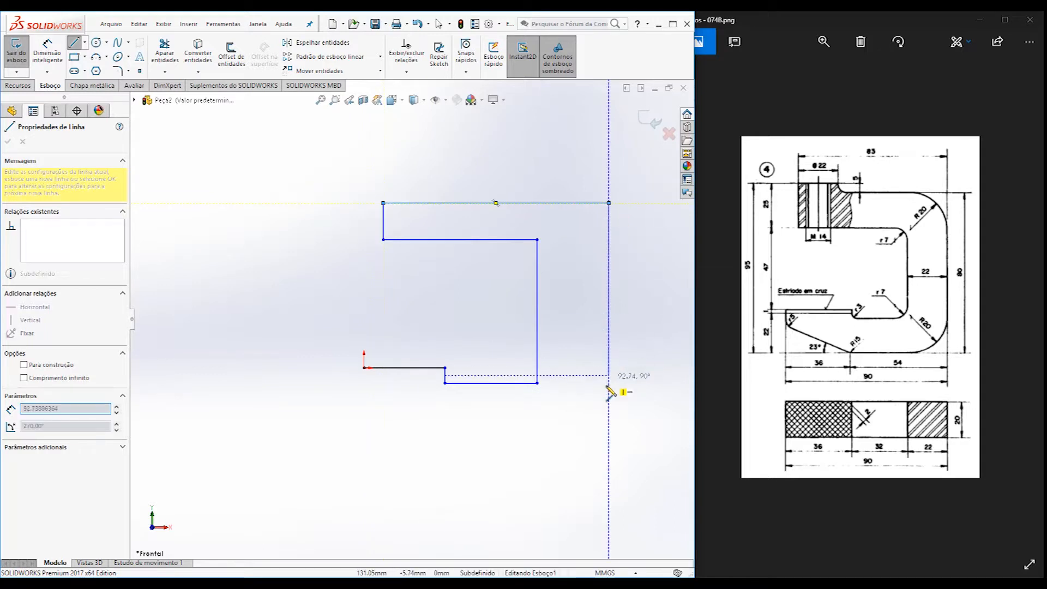
{"action": "left_click", "coordinate": [608, 420]}
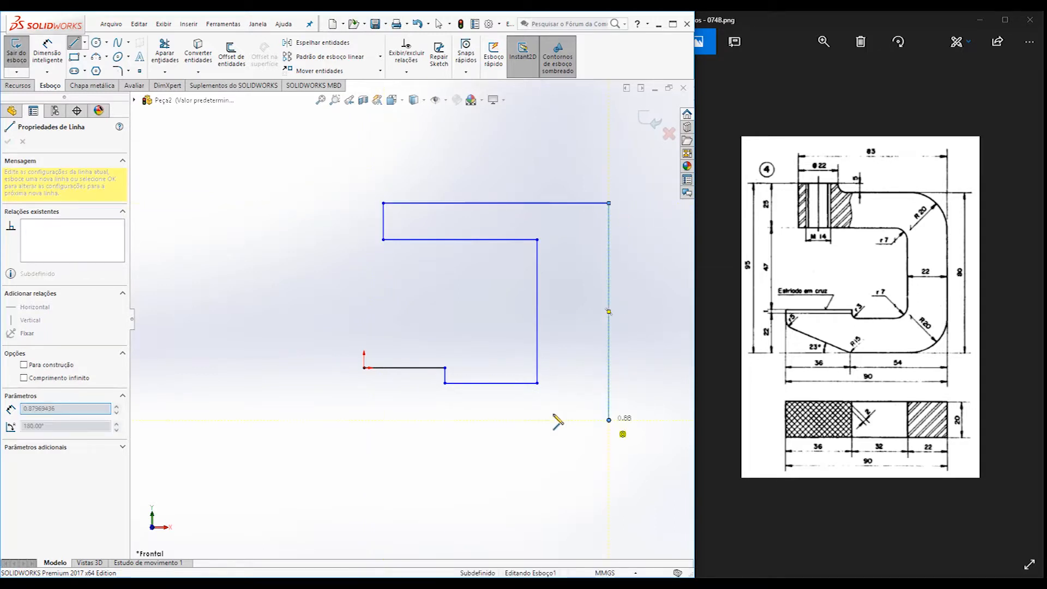
{"action": "left_click", "coordinate": [444, 420]}
{"action": "left_click", "coordinate": [364, 392]}
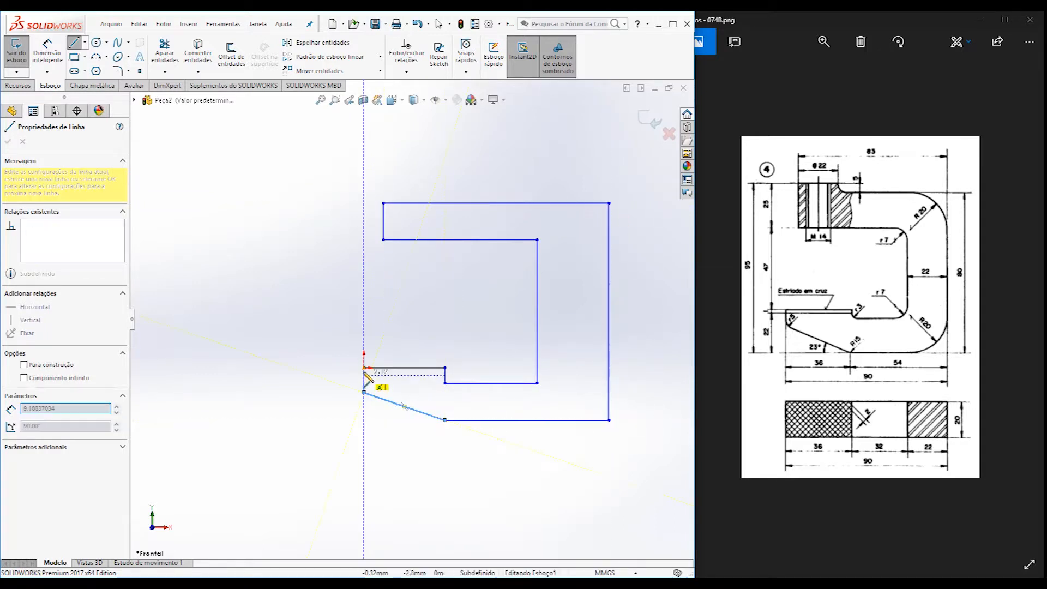
{"action": "left_click", "coordinate": [364, 367]}
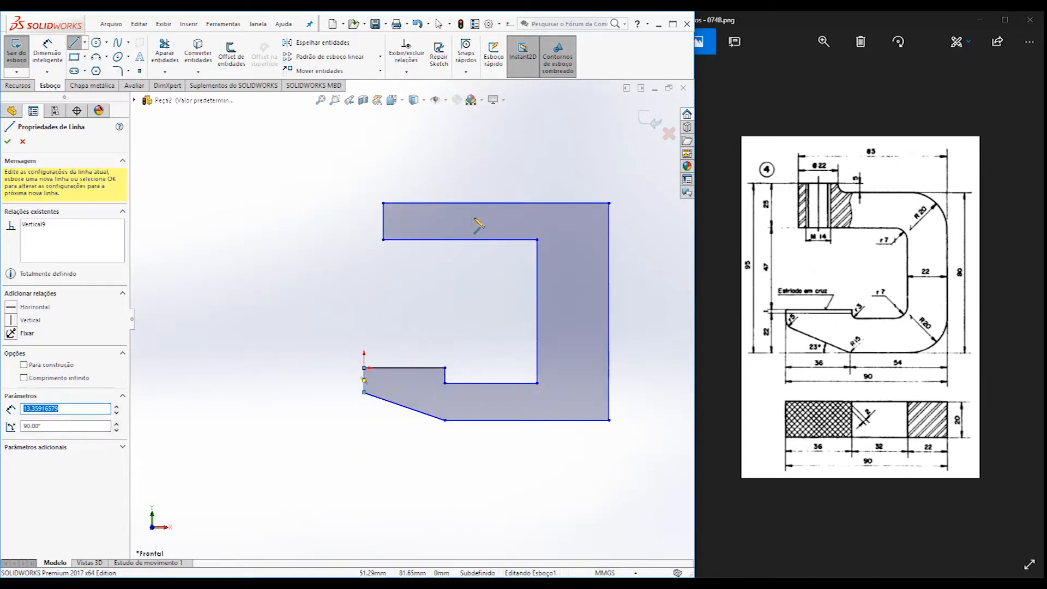
{"action": "key", "text": "Escape"}
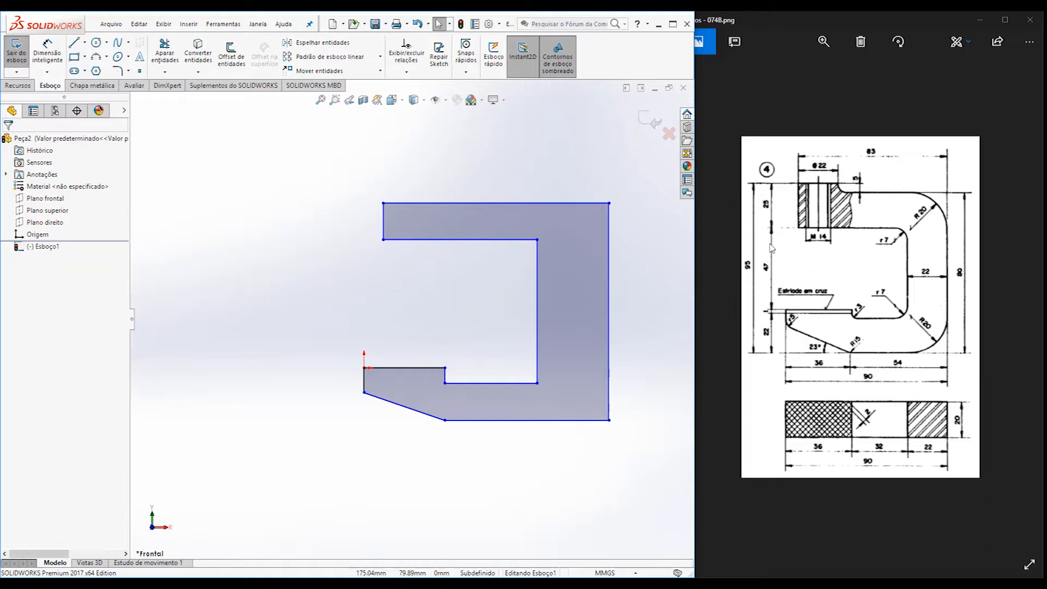
Dimension the overall height between the outline's top and bottom edges as 90 mm.
{"action": "left_click", "coordinate": [44, 54]}
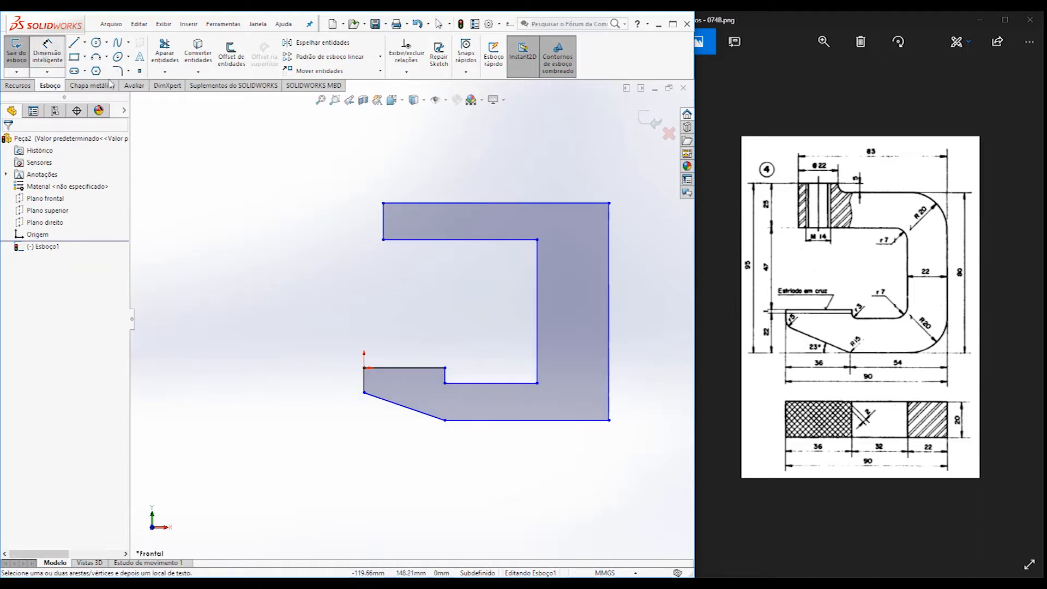
{"action": "left_click", "coordinate": [594, 203]}
{"action": "left_click", "coordinate": [584, 420]}
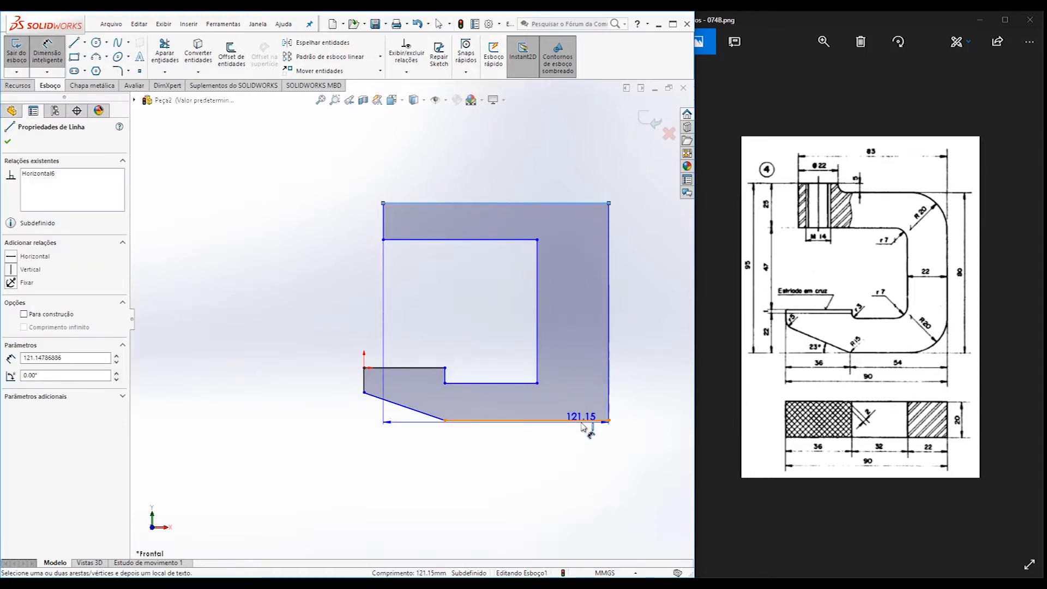
{"action": "left_click", "coordinate": [645, 305]}
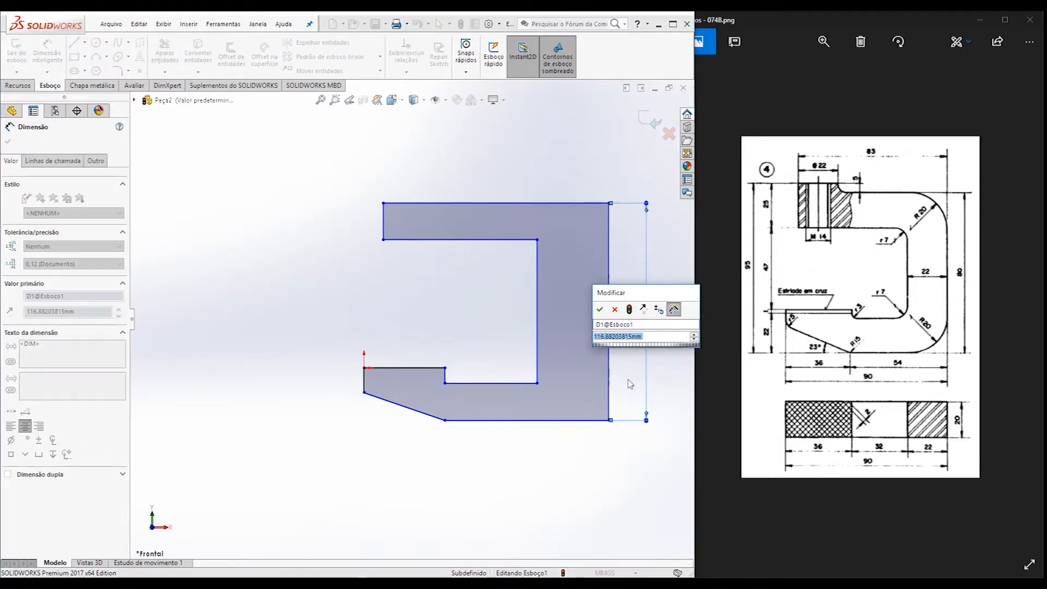
{"action": "type", "text": "90"}
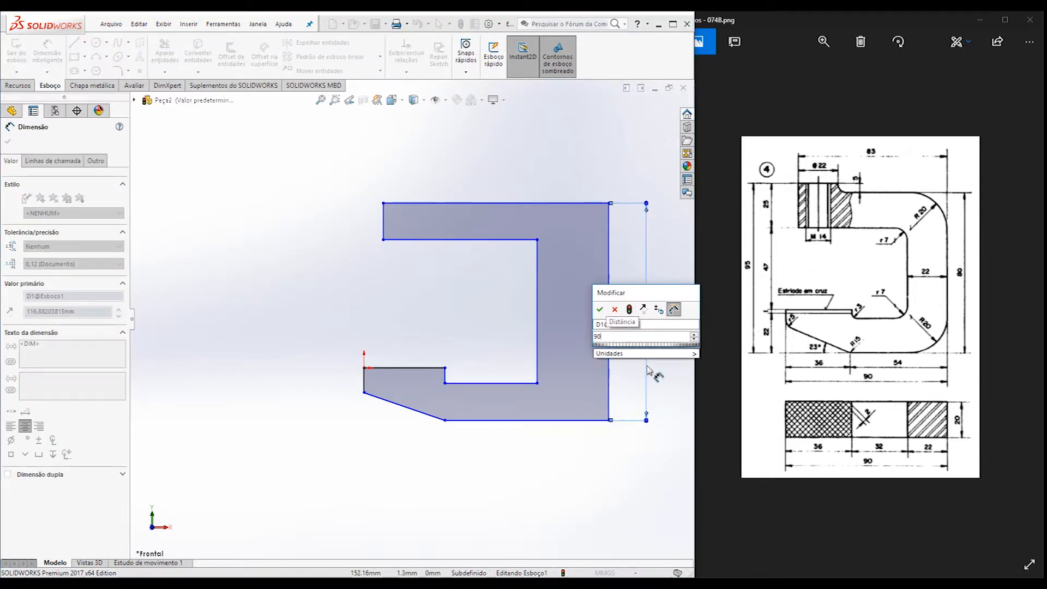
{"action": "key", "text": "Return"}
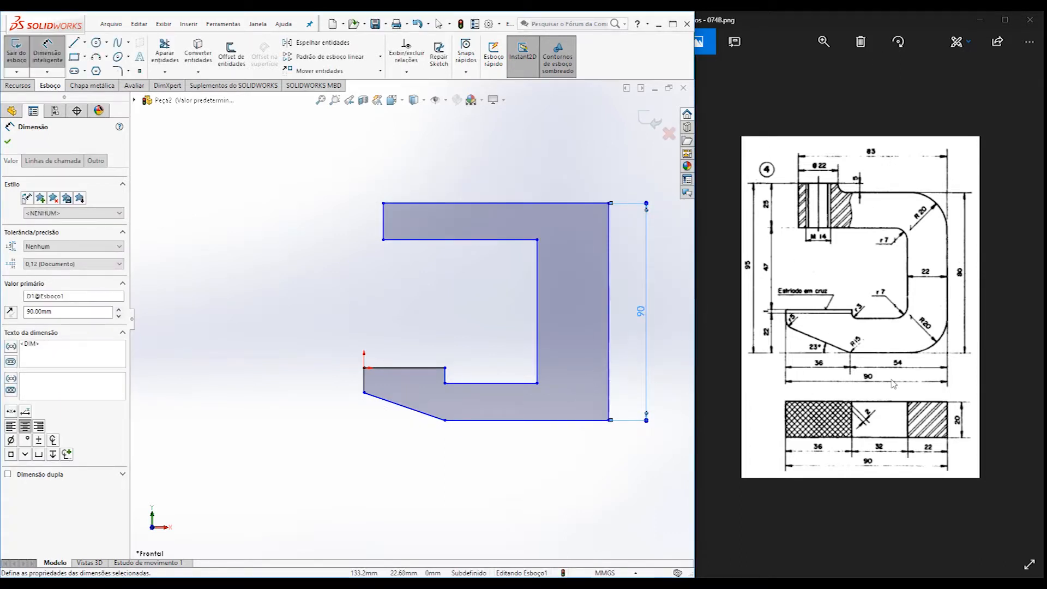
Dimension the overall width from the lower jaw's vertical end to the outer back edge as 90 mm.
{"action": "left_click", "coordinate": [609, 365]}
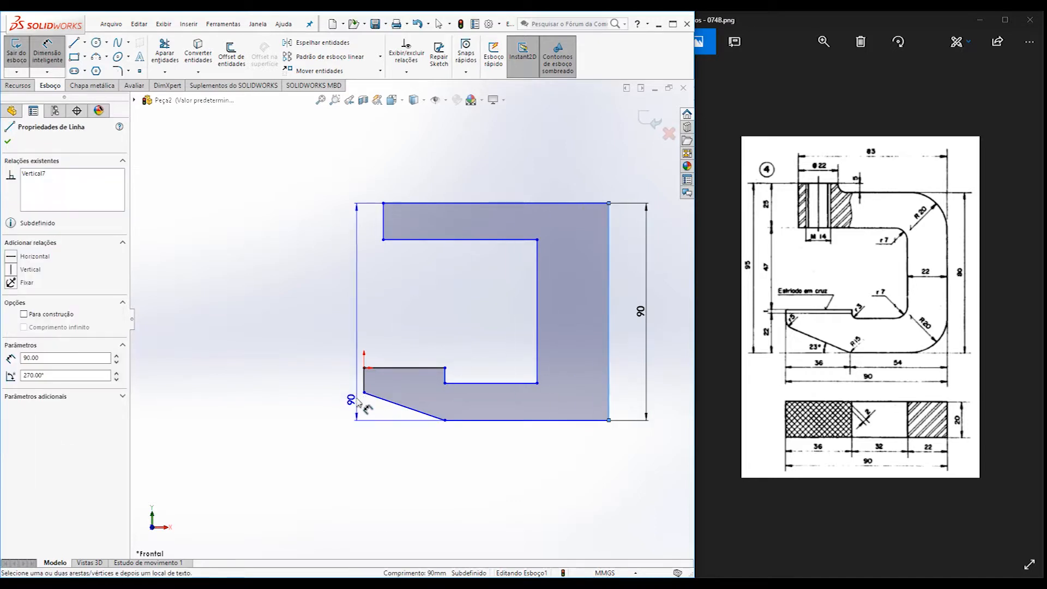
{"action": "left_click", "coordinate": [365, 380]}
{"action": "left_click", "coordinate": [435, 465]}
{"action": "type", "text": "90"}
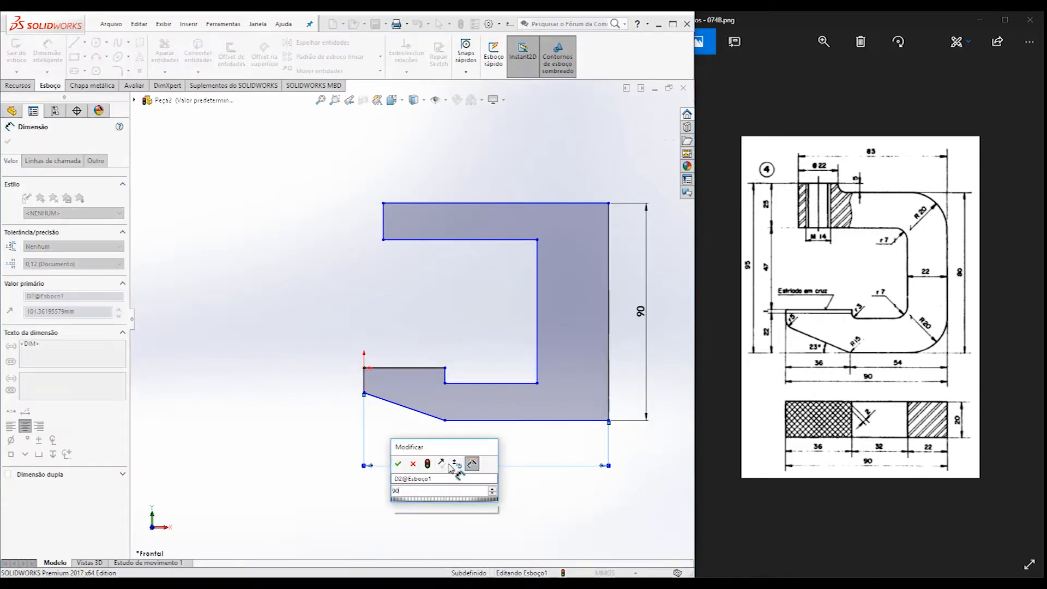
{"action": "key", "text": "Return"}
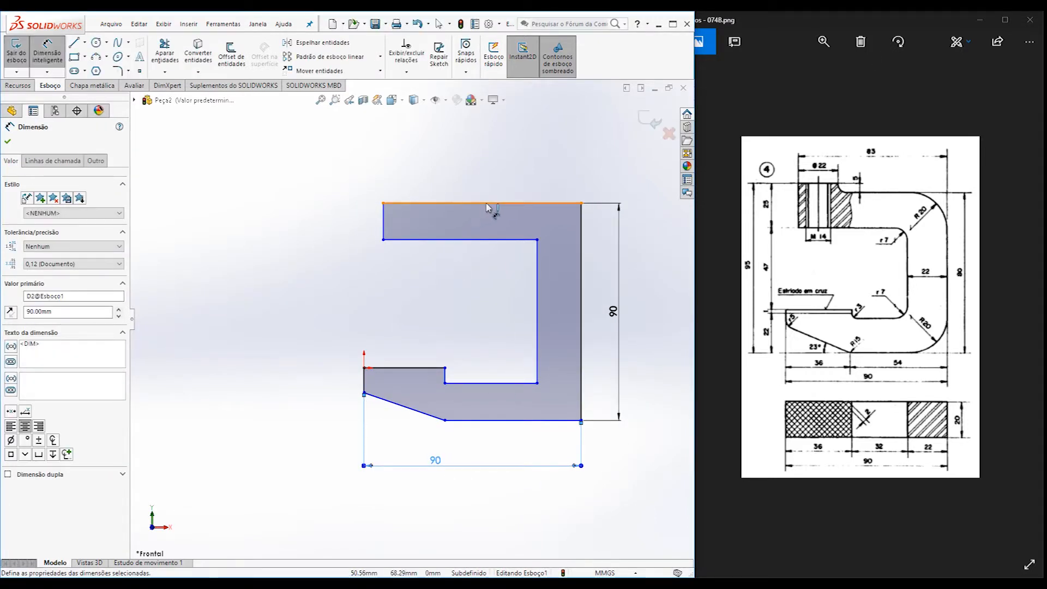
Dimension the length of the outline's top edge as 83 mm.
{"action": "left_click", "coordinate": [482, 204]}
{"action": "left_click", "coordinate": [489, 166]}
{"action": "type", "text": "83"}
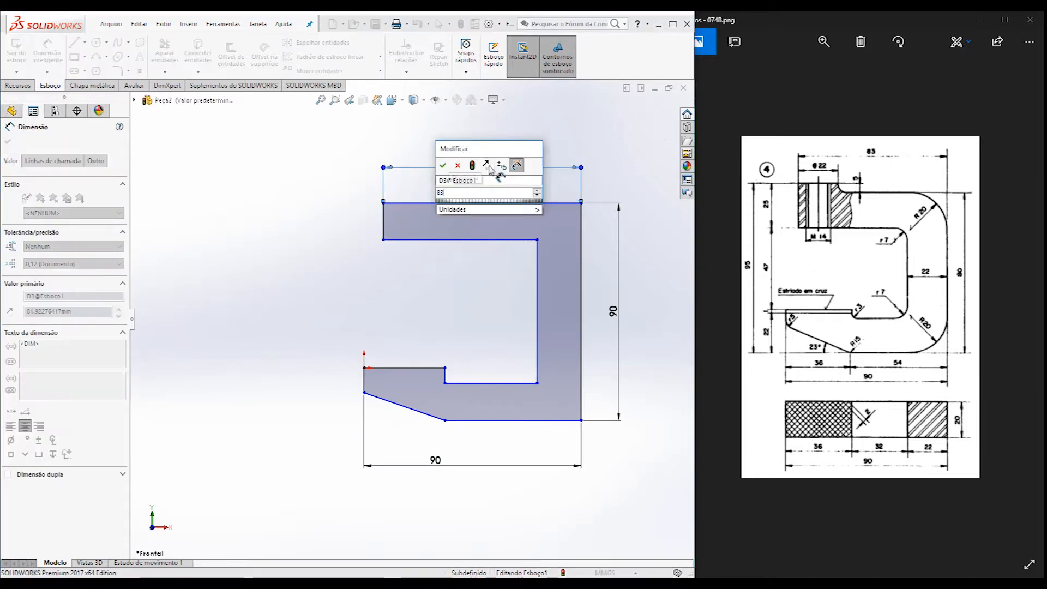
{"action": "key", "text": "Return"}
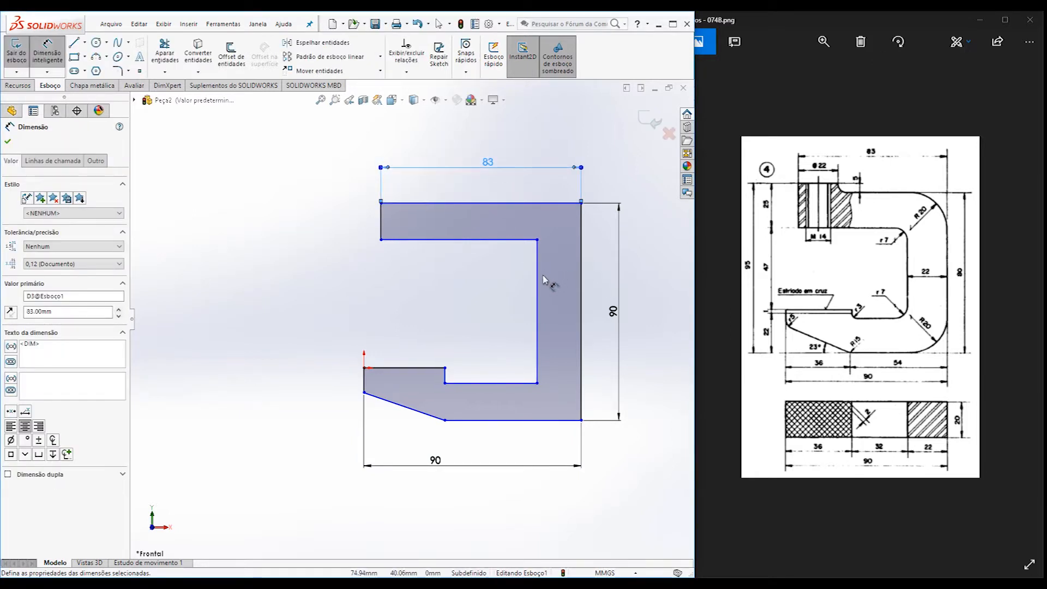
Dimension the thickness of the clamp's vertical back between its inner and outer edges as 22 mm.
{"action": "left_click", "coordinate": [539, 280]}
{"action": "left_click", "coordinate": [581, 284]}
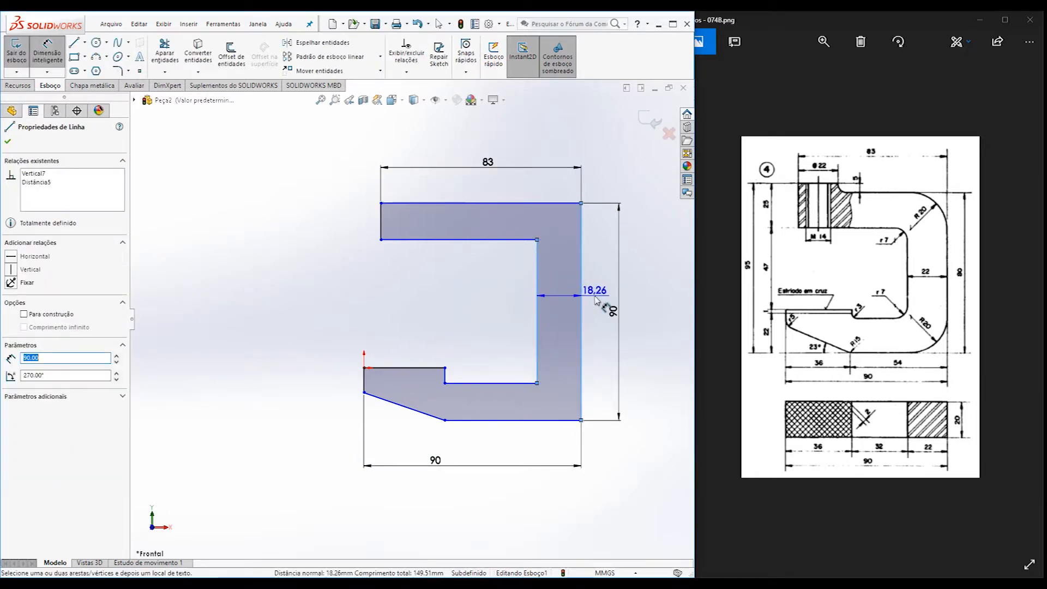
{"action": "left_click", "coordinate": [597, 287]}
{"action": "type", "text": "22"}
{"action": "key", "text": "Return"}
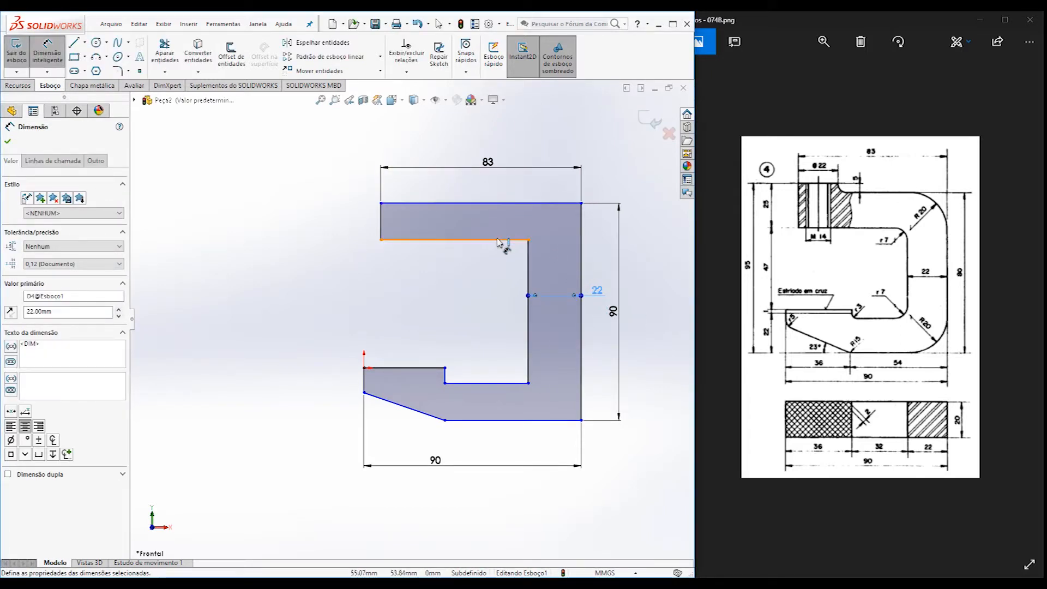
Dimension the upper arm's thickness between its top and underside edges as 20 mm.
{"action": "left_click", "coordinate": [498, 204]}
{"action": "left_click", "coordinate": [496, 239]}
{"action": "left_click", "coordinate": [501, 221]}
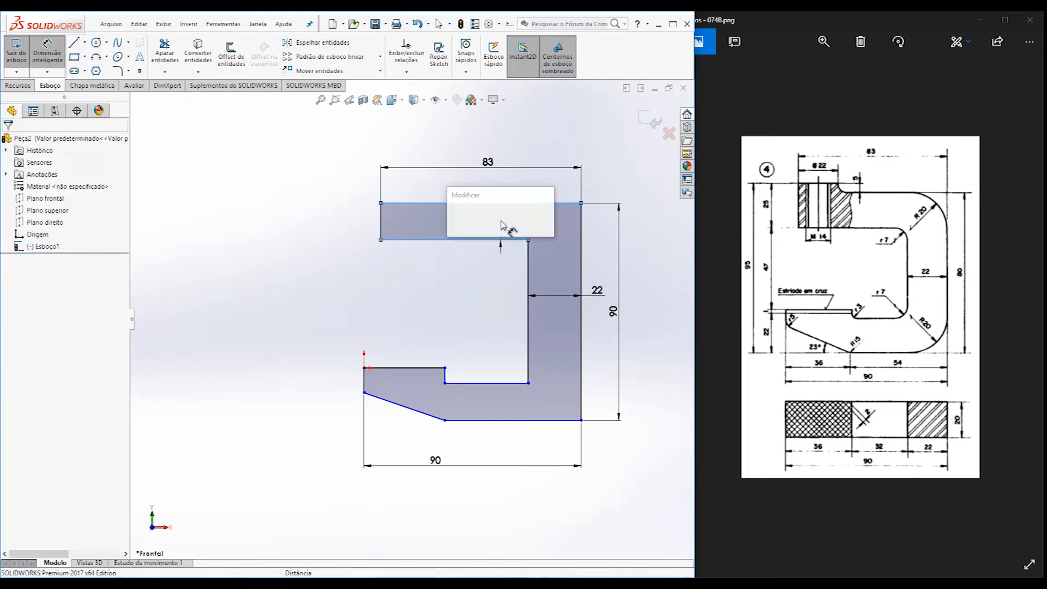
{"action": "type", "text": "20"}
{"action": "key", "text": "Return"}
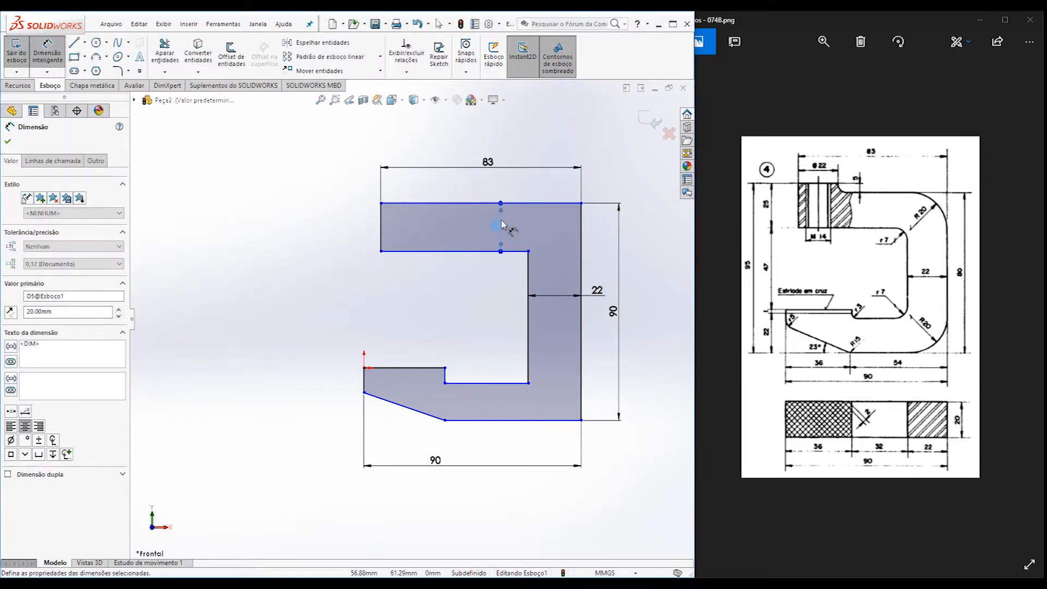
Dimension the lower arm's thickness between its inner horizontal edge and the bottom edge as 20 mm.
{"action": "left_click", "coordinate": [495, 384]}
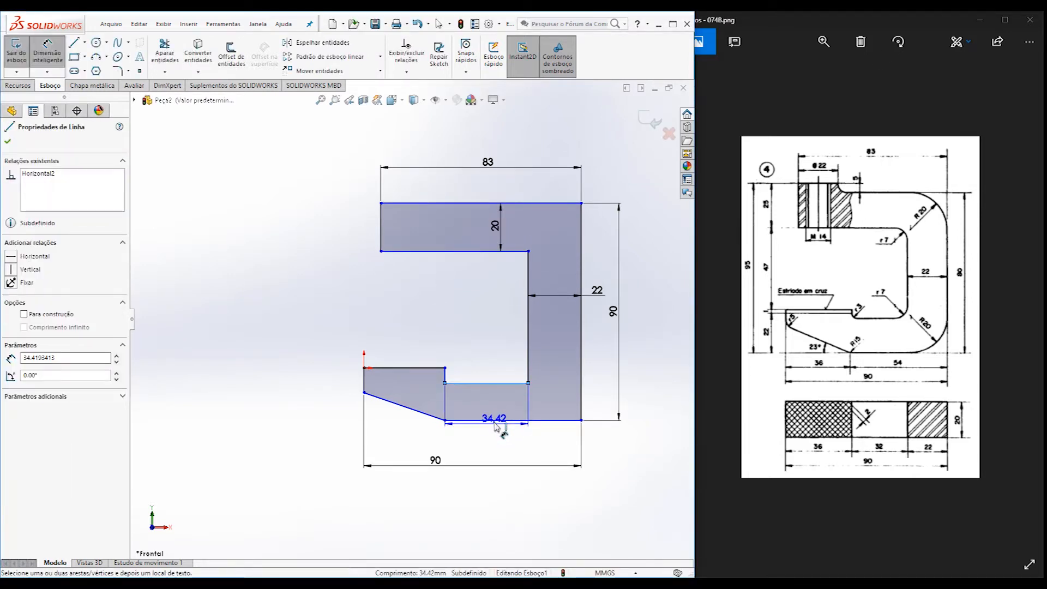
{"action": "left_click", "coordinate": [497, 423]}
{"action": "left_click", "coordinate": [497, 452]}
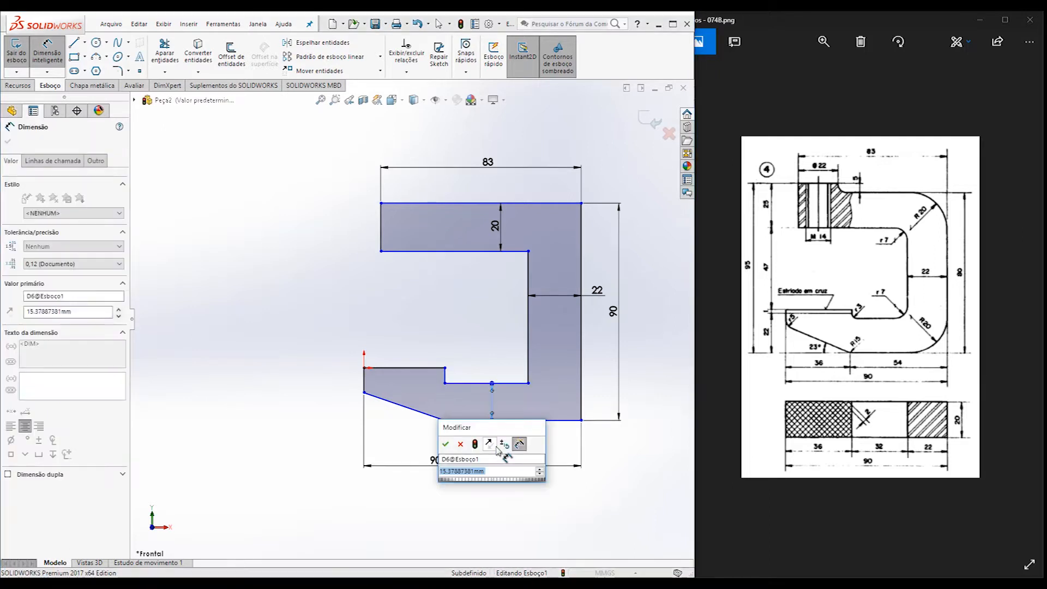
{"action": "type", "text": "20"}
{"action": "key", "text": "Return"}
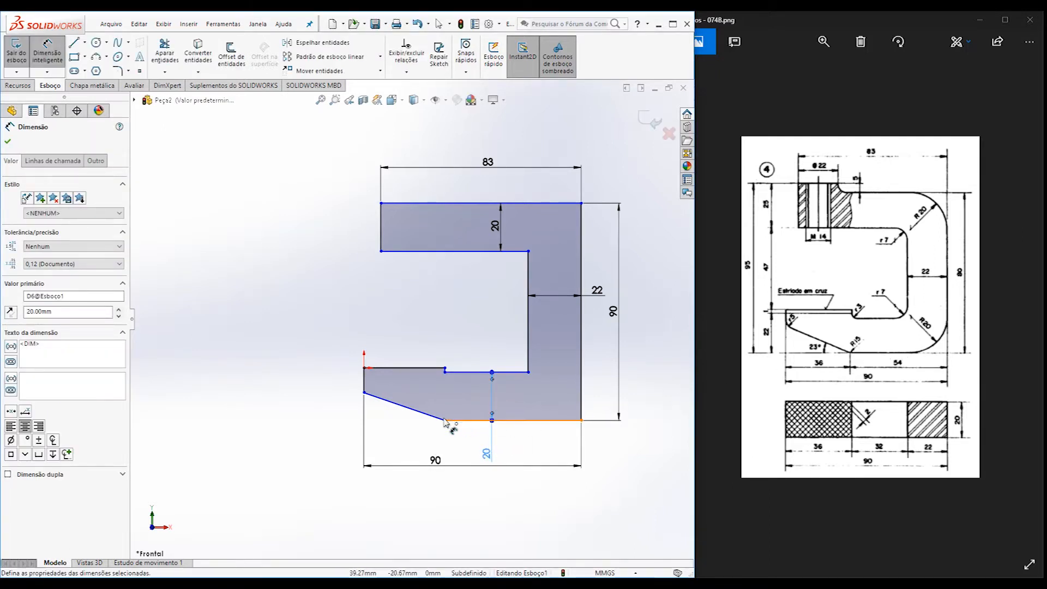
Dimension the horizontal distance from the lower jaw's vertical end to the slanted edge's lower corner as 36 mm.
{"action": "left_click", "coordinate": [445, 420]}
{"action": "left_click", "coordinate": [364, 391]}
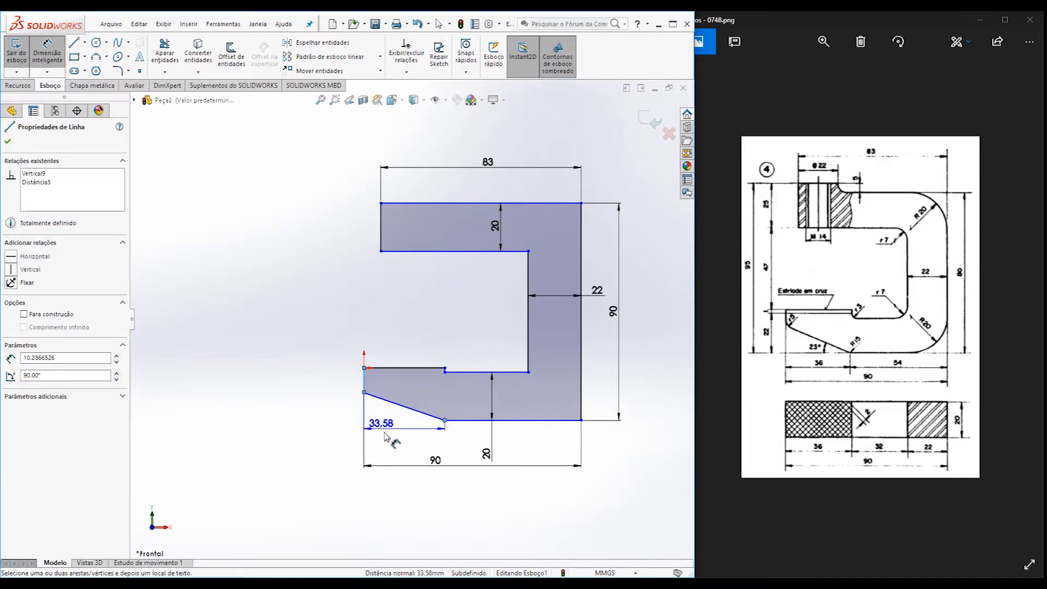
{"action": "left_click", "coordinate": [390, 443]}
{"action": "type", "text": "36"}
{"action": "key", "text": "Return"}
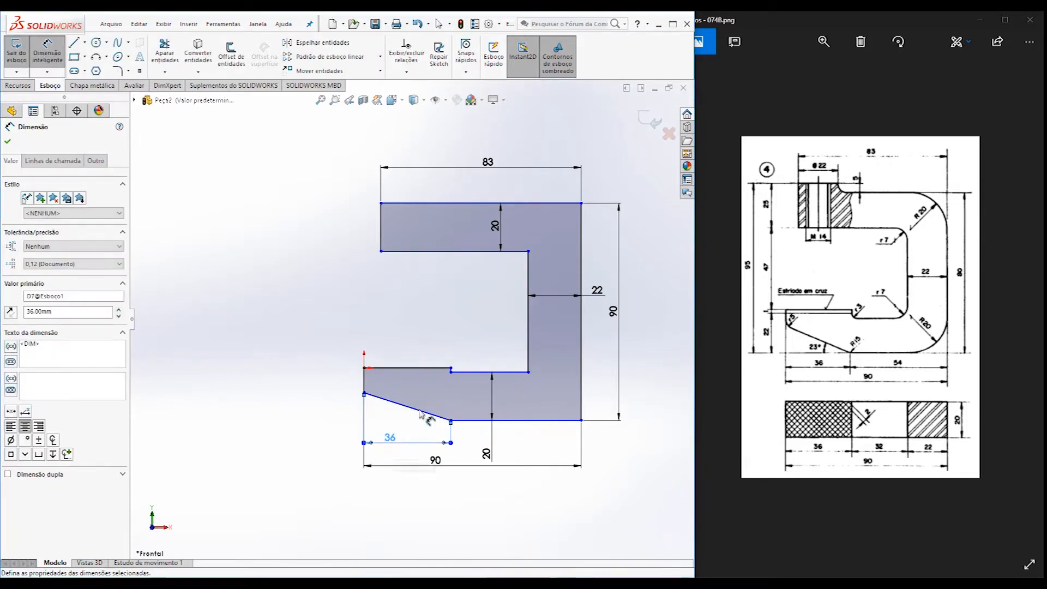
Dimension the angle between the lower jaw's slanted edge and the horizontal bottom edge as 23°.
{"action": "scroll", "coordinate": [464, 388], "scroll_direction": "down", "scroll_amount": 3}
{"action": "left_click_drag", "start_coordinate": [333, 475], "coordinate": [371, 480]}
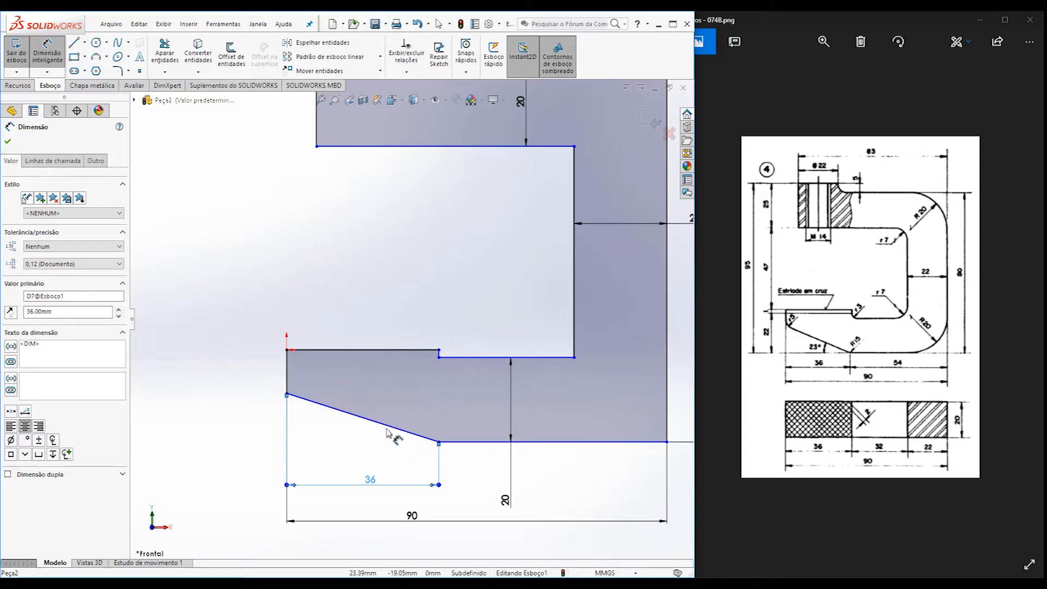
{"action": "left_click", "coordinate": [407, 431]}
{"action": "left_click", "coordinate": [469, 442]}
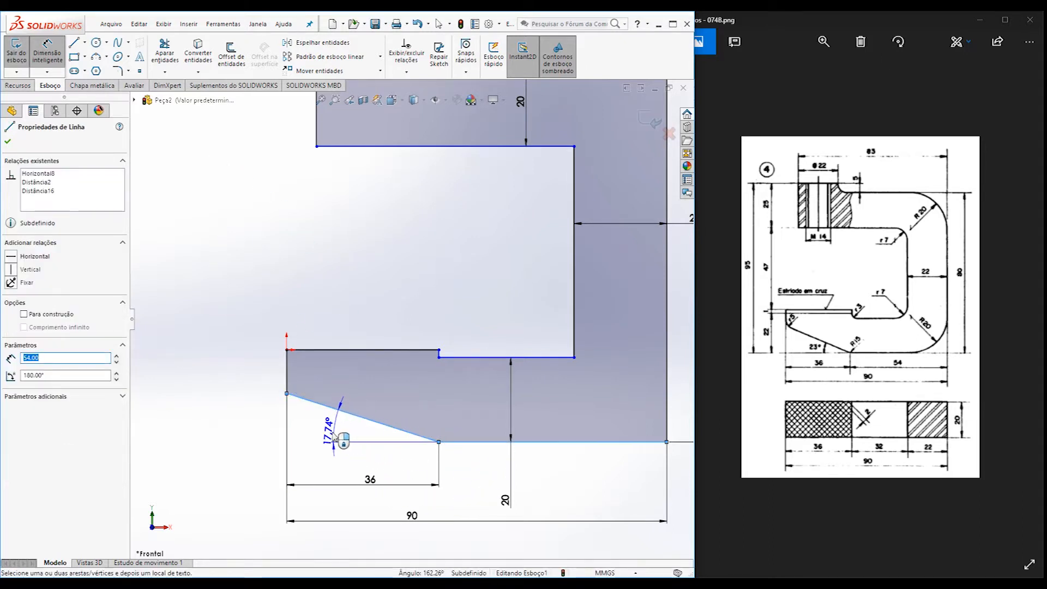
{"action": "left_click", "coordinate": [319, 431]}
{"action": "type", "text": "23"}
{"action": "key", "text": "Return"}
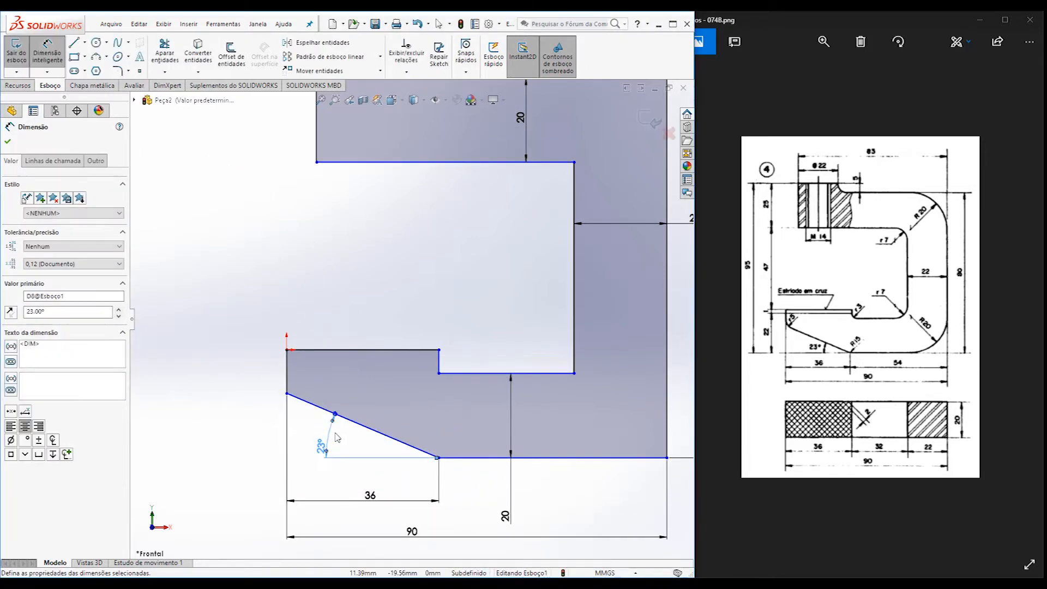
Dimension the vertical distance from the lower jaw's top edge to the slanted edge's lower corner as 24 mm.
{"action": "scroll", "coordinate": [440, 448], "scroll_direction": "up", "scroll_amount": 3}
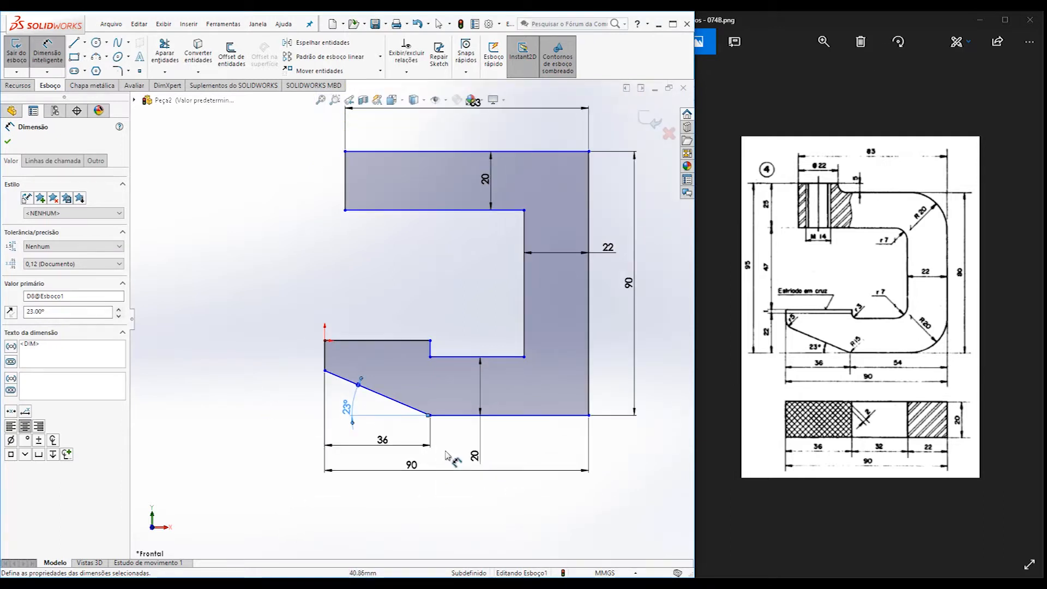
{"action": "scroll", "coordinate": [456, 316], "scroll_direction": "down", "scroll_amount": 2}
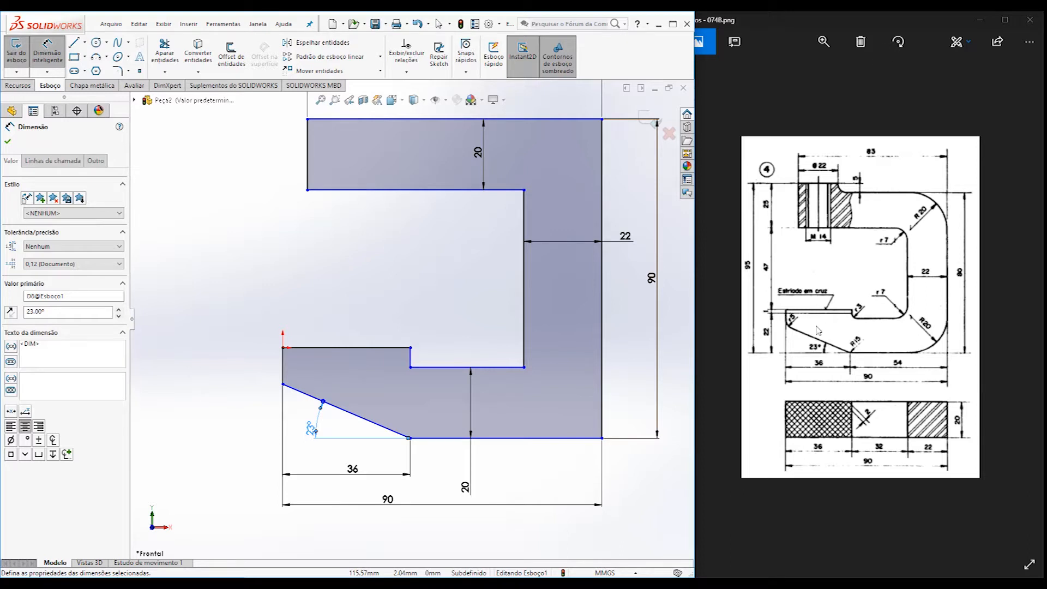
{"action": "left_click", "coordinate": [314, 347]}
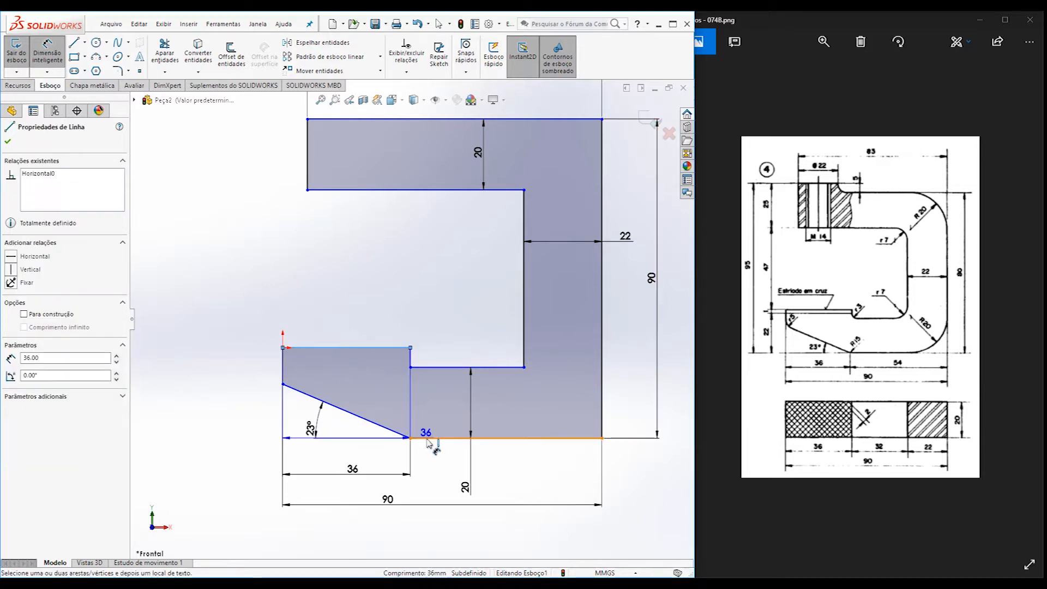
{"action": "left_click", "coordinate": [409, 438]}
{"action": "left_click", "coordinate": [249, 390]}
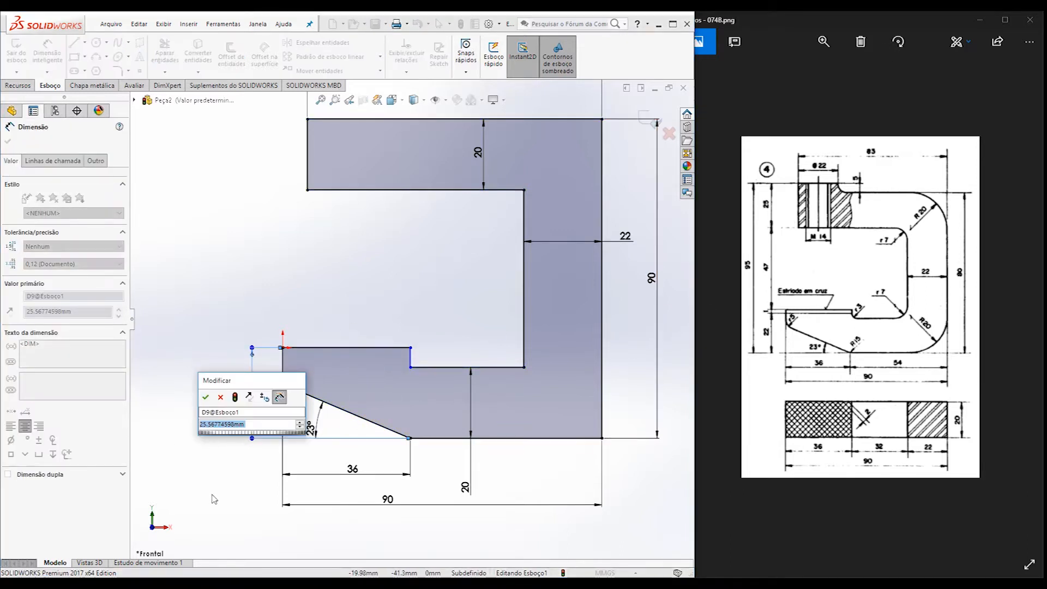
{"action": "type", "text": "23"}
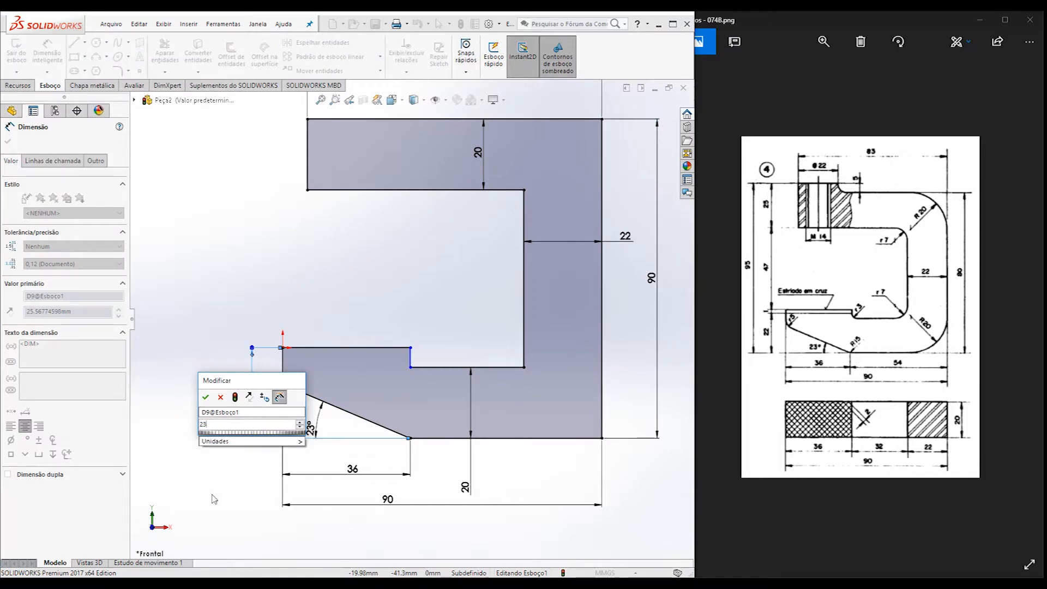
{"action": "key", "text": "BackSpace"}
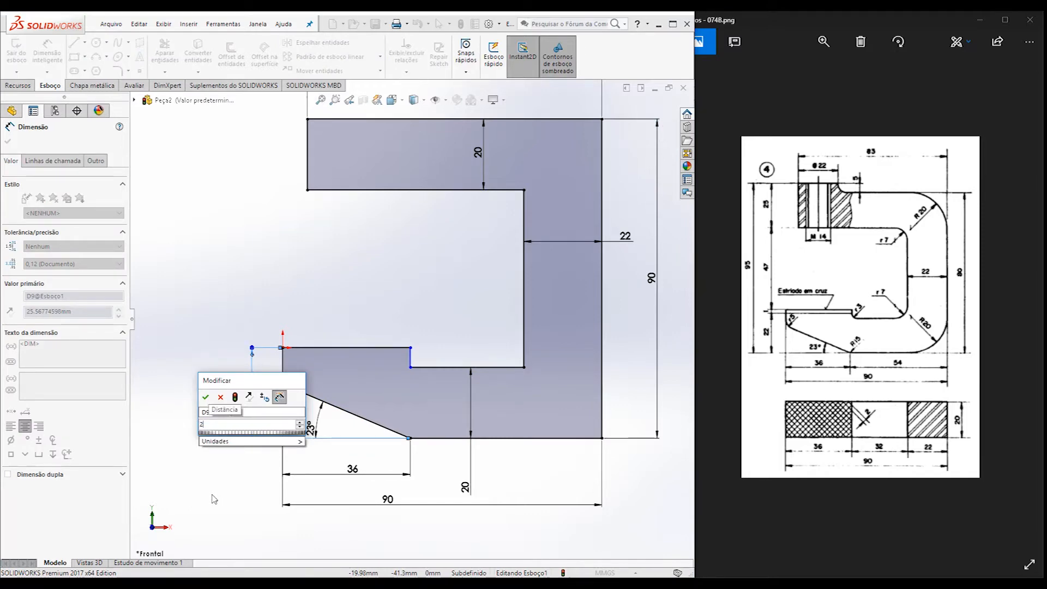
{"action": "type", "text": "4"}
{"action": "key", "text": "Return"}
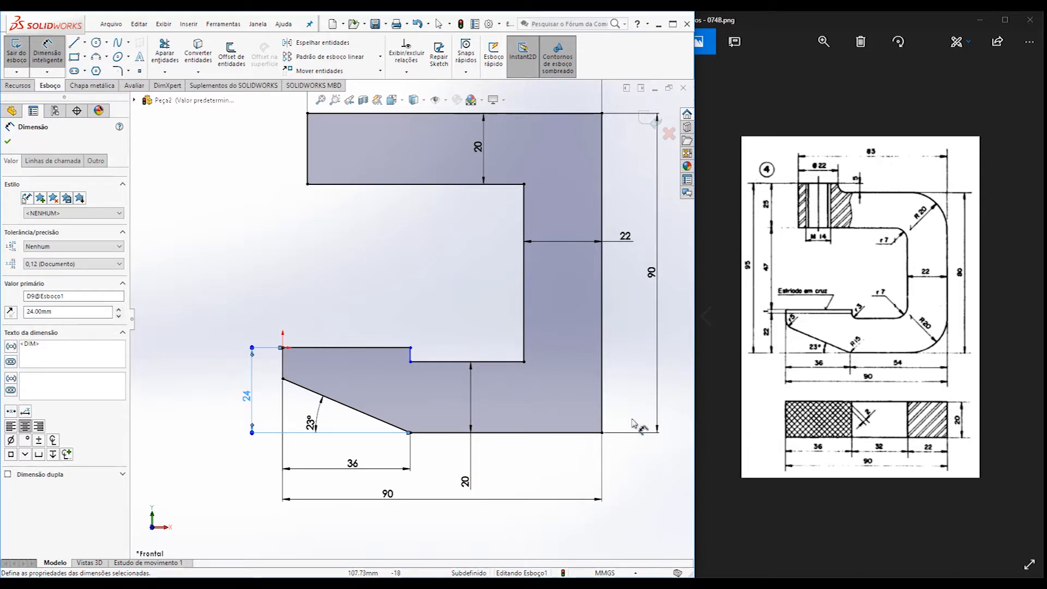
Constrain the short vertical step edge on the lower jaw to line up with the slanted edge's lower corner.
{"action": "scroll", "coordinate": [408, 308], "scroll_direction": "up", "scroll_amount": 2}
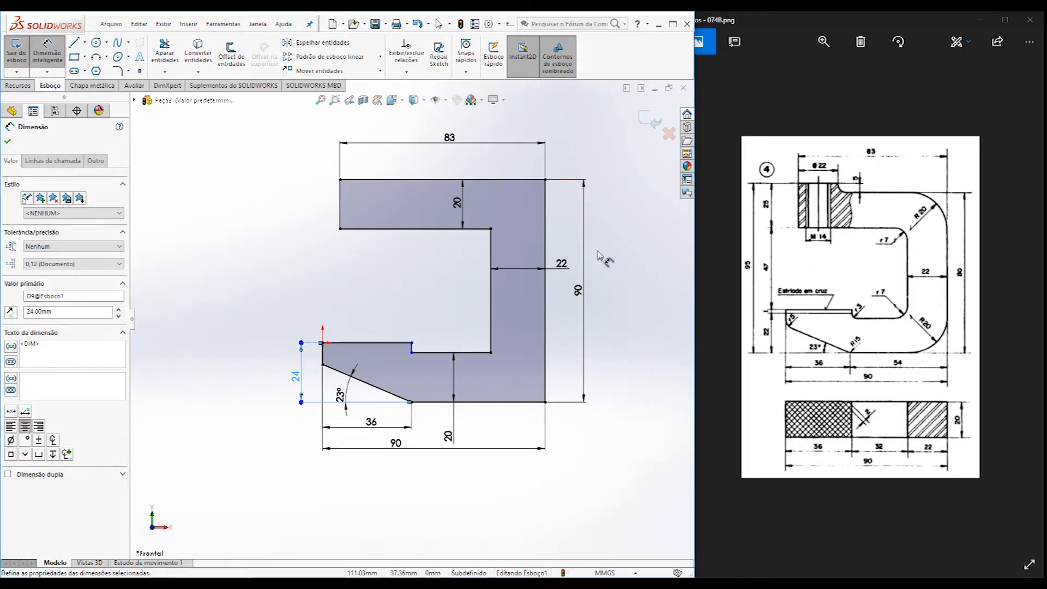
{"action": "scroll", "coordinate": [410, 347], "scroll_direction": "down", "scroll_amount": 4}
{"action": "key", "text": "Escape"}
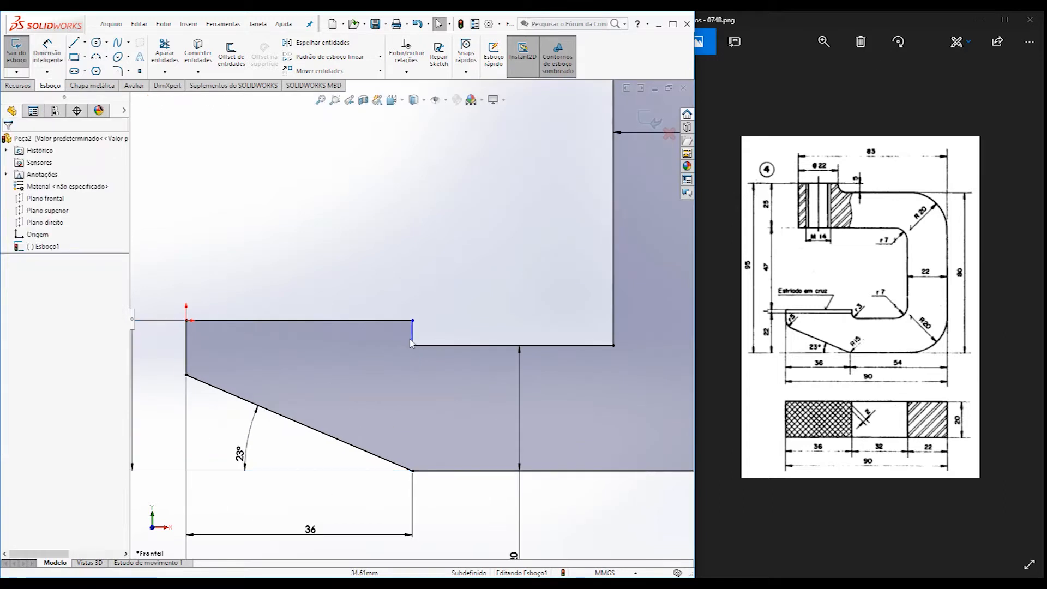
{"action": "left_click_drag", "start_coordinate": [407, 344], "coordinate": [427, 344]}
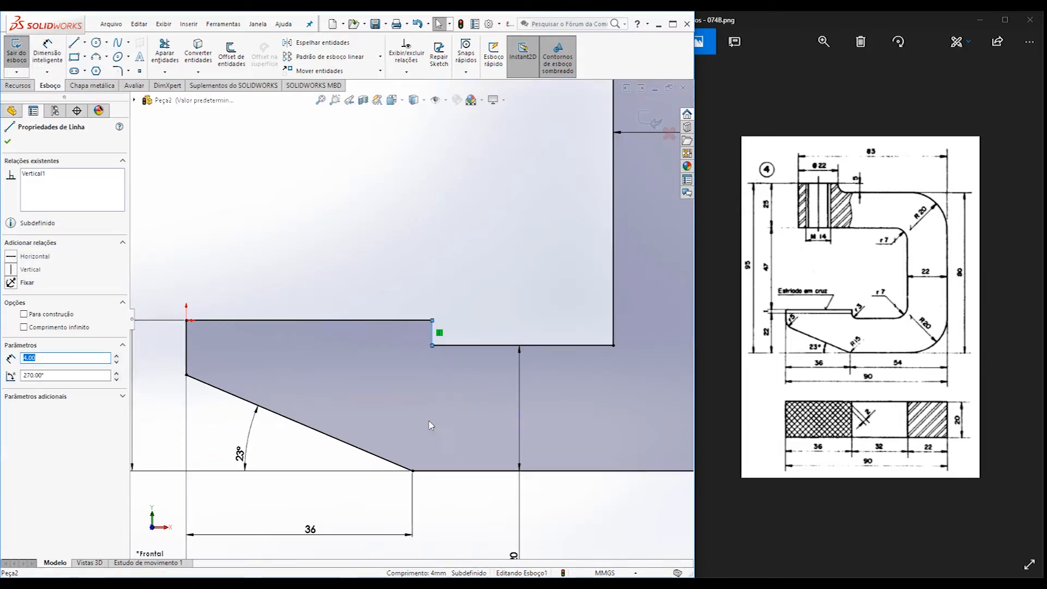
{"action": "key", "text": "Escape"}
{"action": "left_click", "coordinate": [413, 471]}
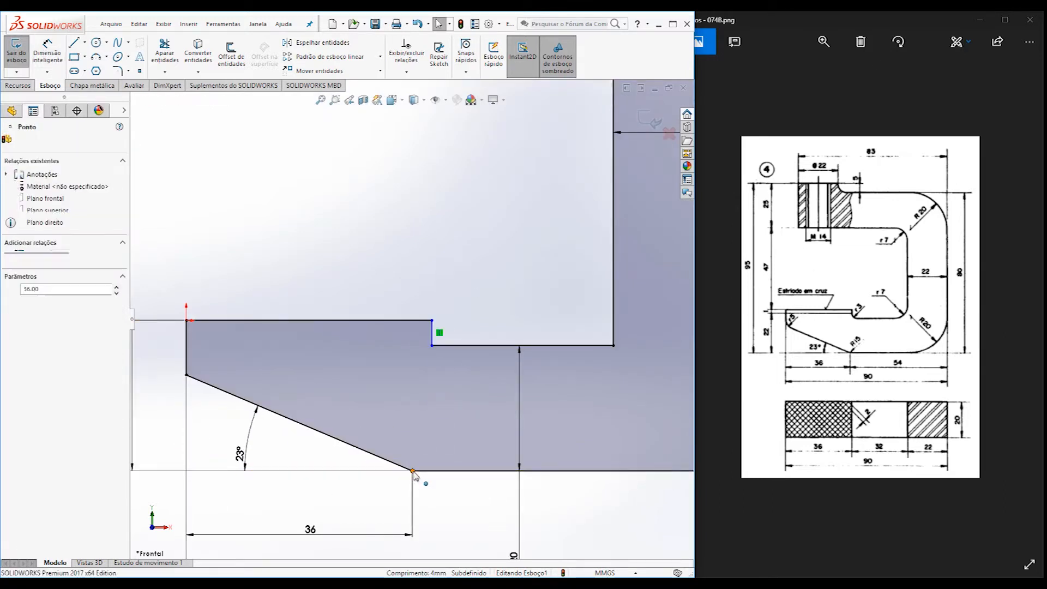
{"action": "left_click", "coordinate": [431, 332], "text": "ctrl"}
{"action": "left_click", "coordinate": [482, 281]}
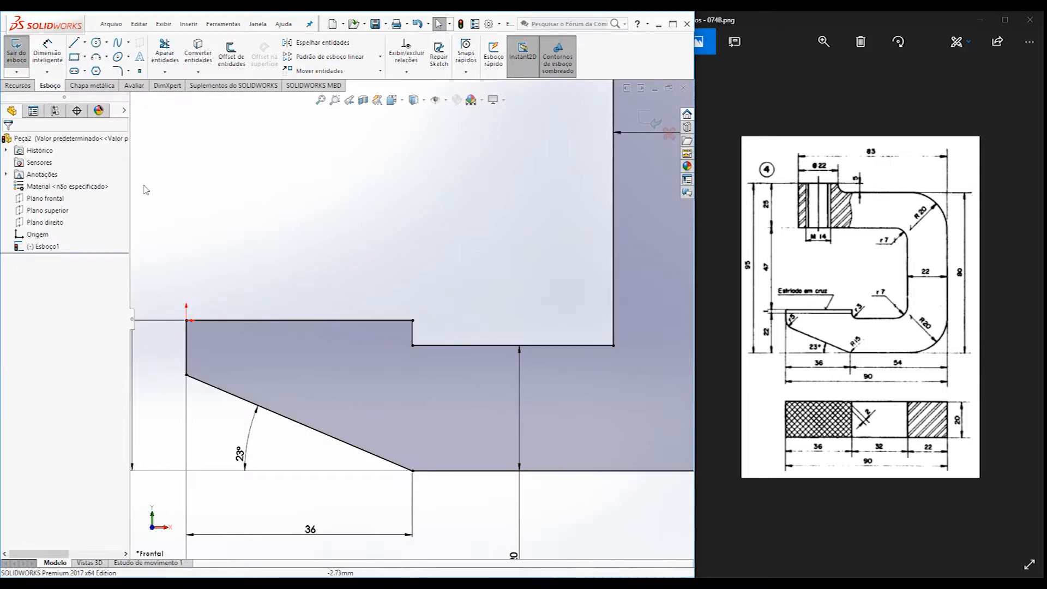
{"action": "key", "text": "f"}
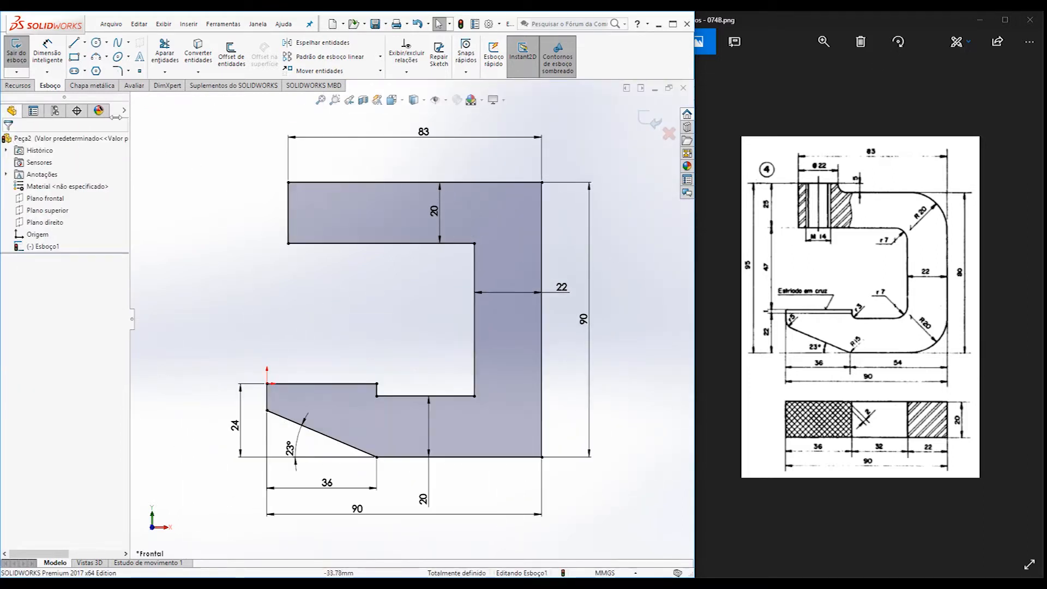
Apply 20 mm sketch fillets to the two outer corners where the upper and lower arms meet the vertical back.
{"action": "left_click", "coordinate": [118, 71]}
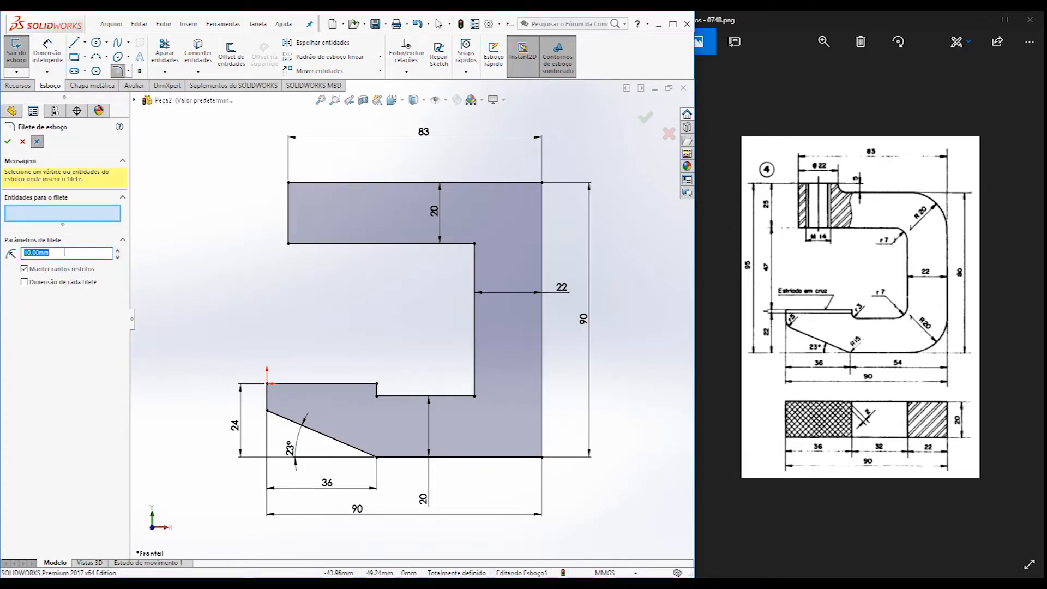
{"action": "type", "text": "20"}
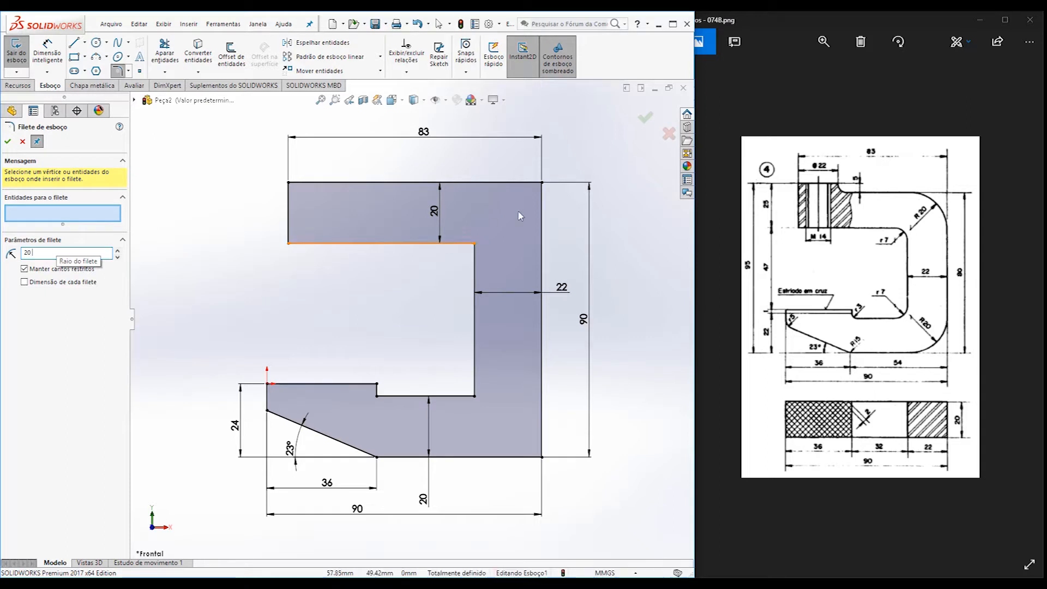
{"action": "left_click", "coordinate": [542, 182]}
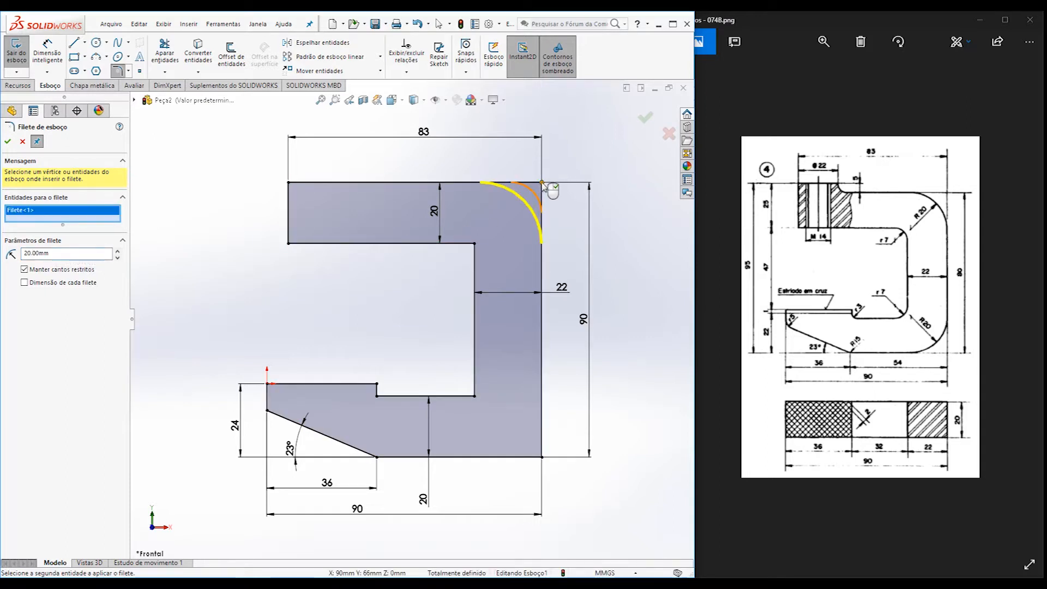
{"action": "left_click", "coordinate": [542, 455]}
{"action": "left_click", "coordinate": [647, 117]}
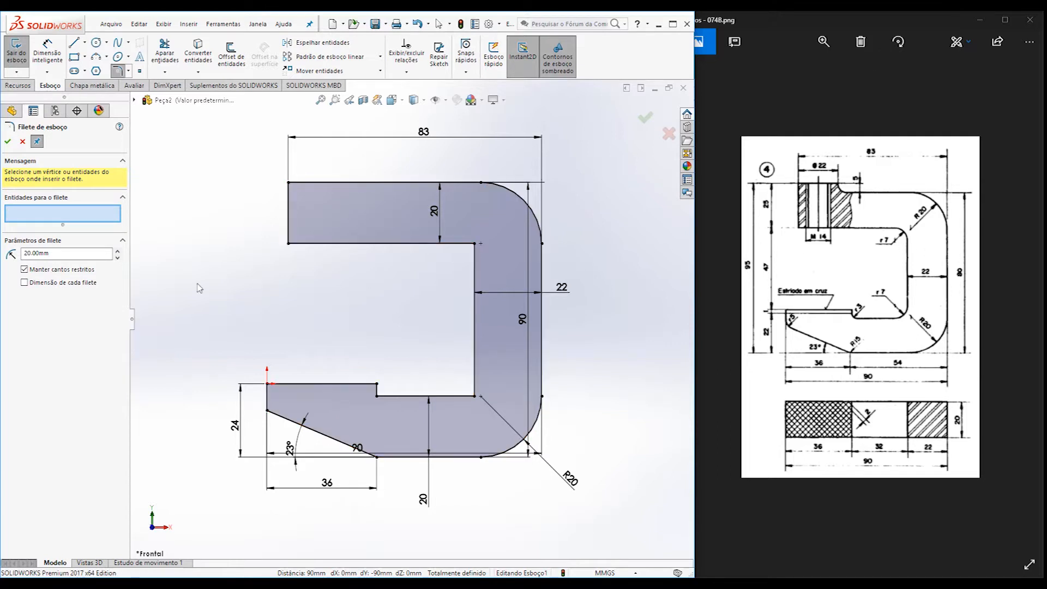
Apply 7 mm sketch fillets to the two inner corners between the arms and the vertical back.
{"action": "left_click_drag", "start_coordinate": [54, 253], "coordinate": [2, 252]}
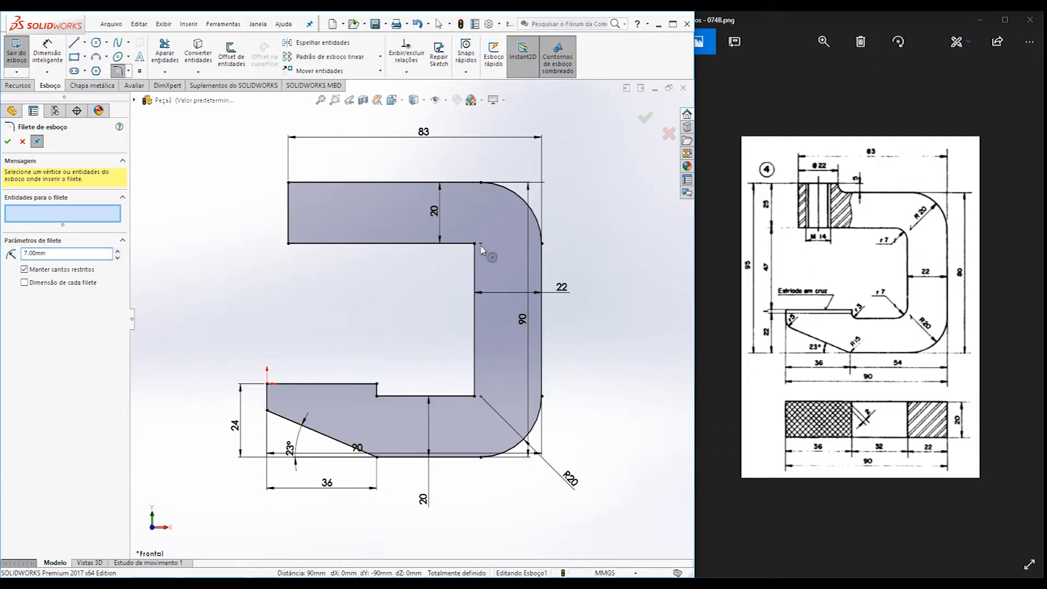
{"action": "left_click", "coordinate": [475, 244]}
{"action": "left_click", "coordinate": [475, 394]}
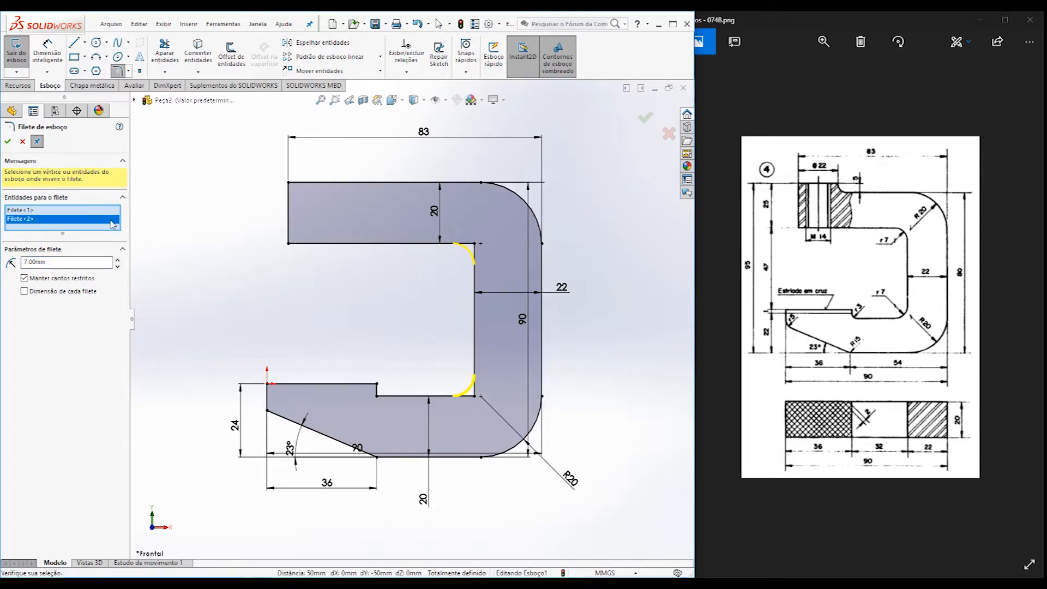
{"action": "left_click", "coordinate": [8, 143]}
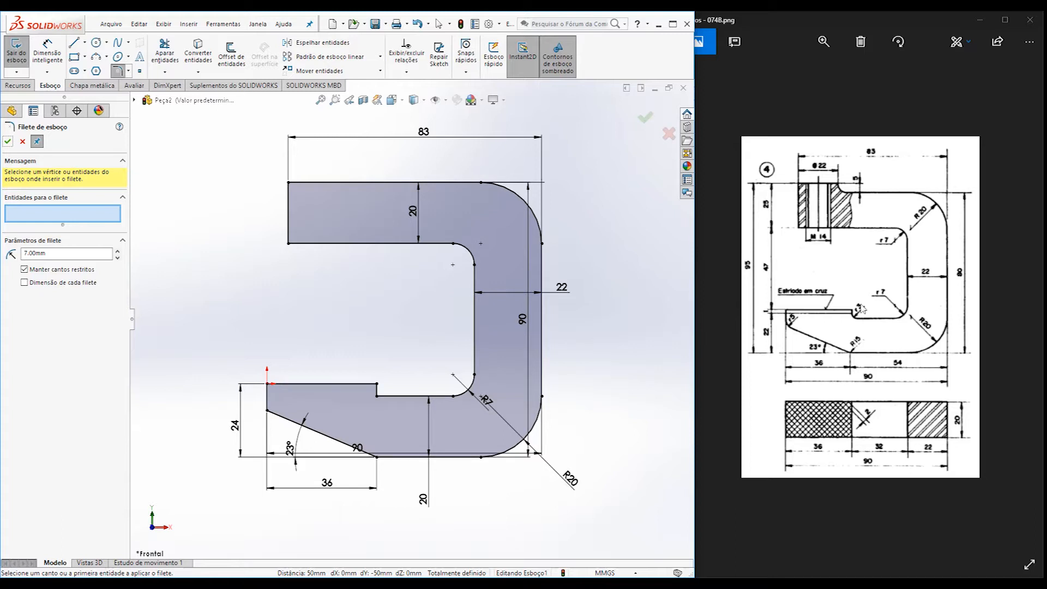
Apply a 3 mm sketch fillet to the inner corner at the foot of the lower jaw's step.
{"action": "double_click", "coordinate": [33, 253]}
{"action": "type", "text": "3"}
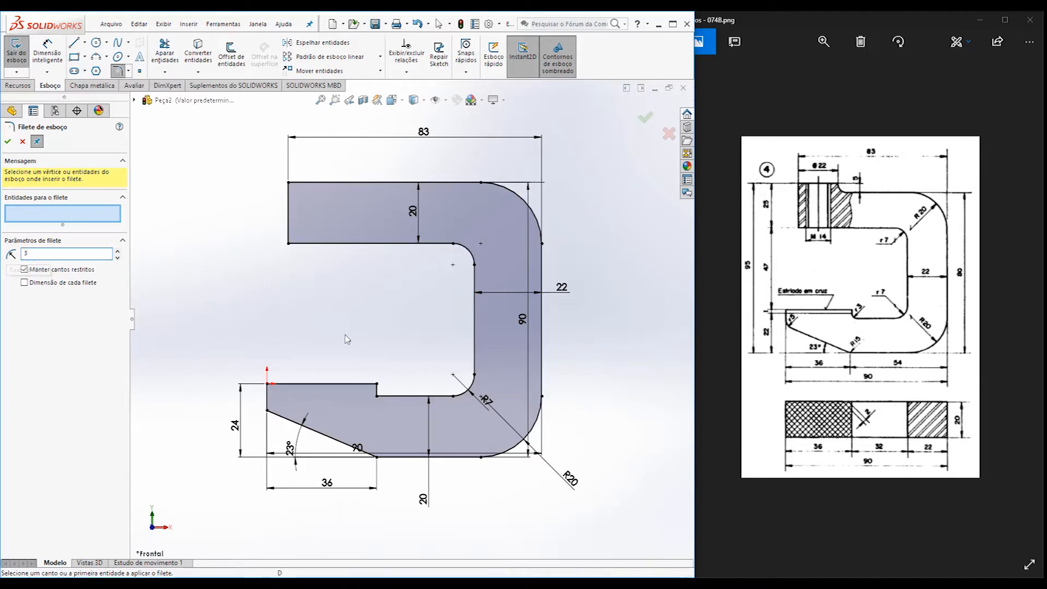
{"action": "left_click", "coordinate": [377, 395]}
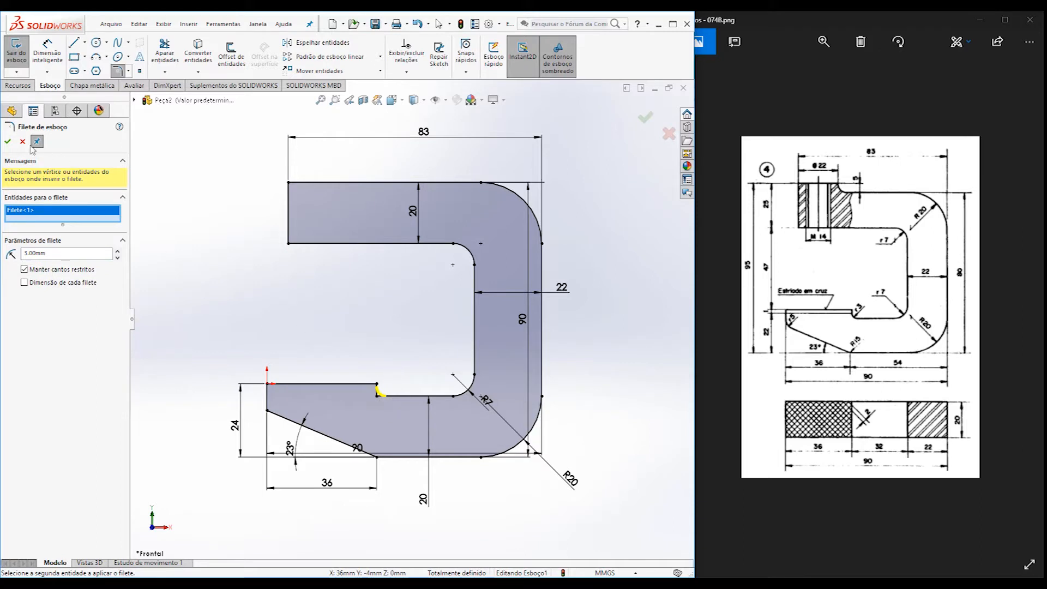
{"action": "left_click", "coordinate": [8, 142]}
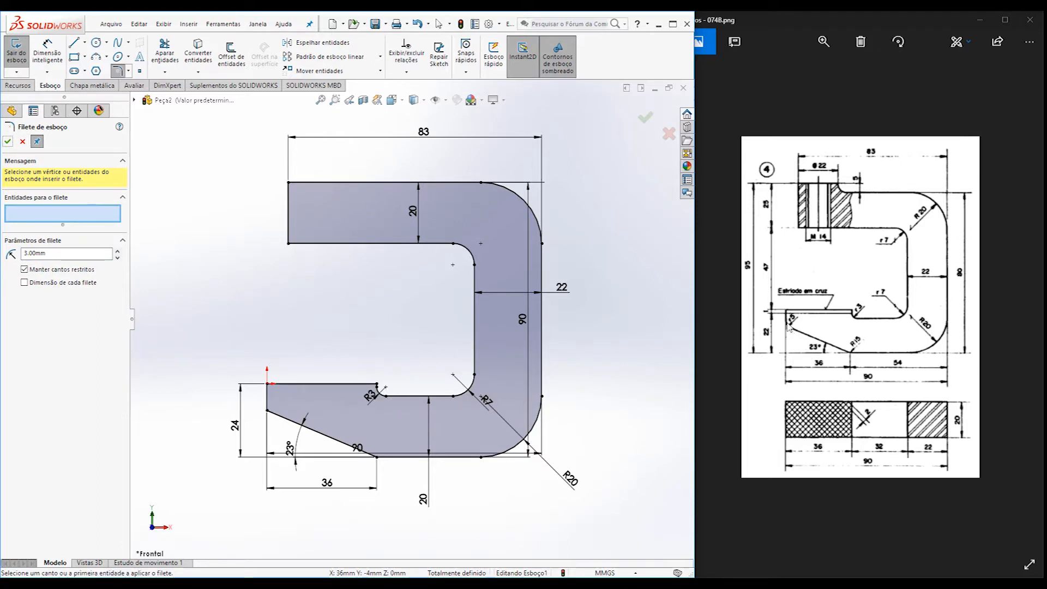
Apply a 5 mm sketch fillet where the lower jaw's vertical end meets the slanted edge.
{"action": "double_click", "coordinate": [71, 253]}
{"action": "type", "text": "5"}
{"action": "left_click", "coordinate": [266, 409]}
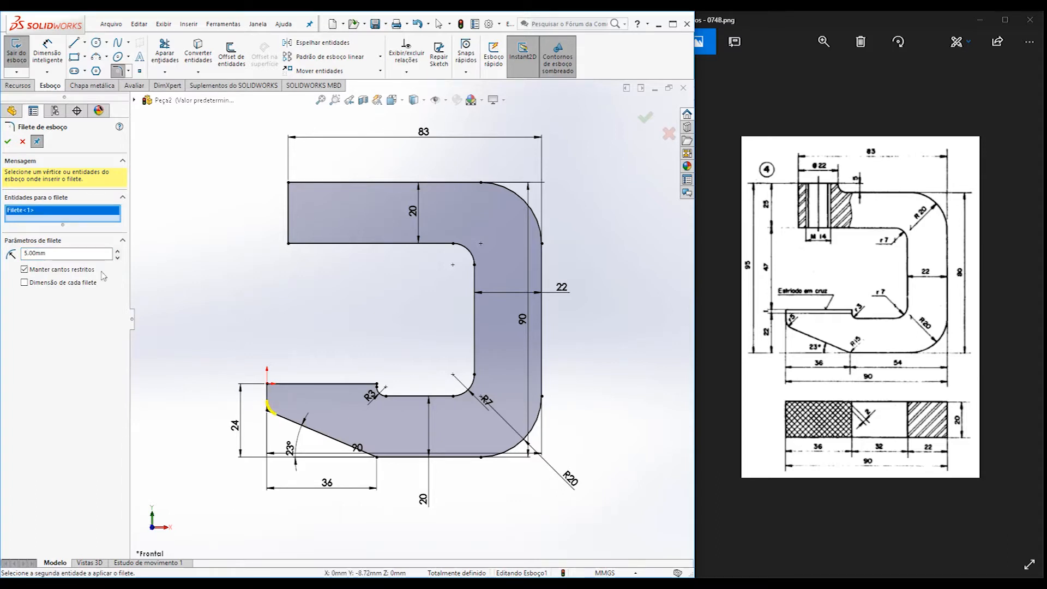
{"action": "left_click", "coordinate": [7, 142]}
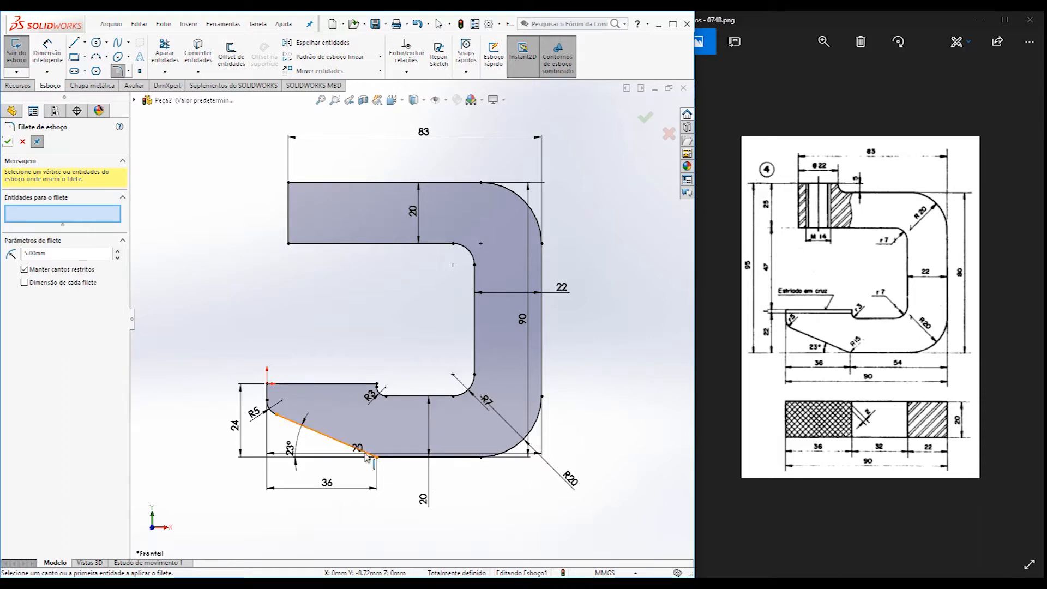
Apply a 15 mm sketch fillet where the slanted edge meets the bottom edge, and finish the fillet command.
{"action": "double_click", "coordinate": [36, 253]}
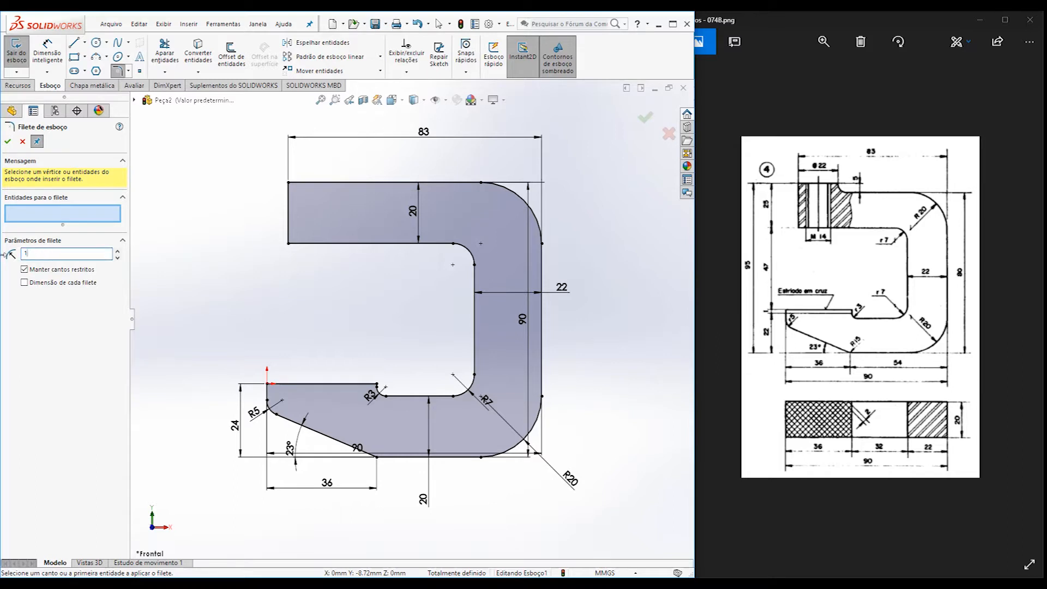
{"action": "left_click", "coordinate": [369, 443]}
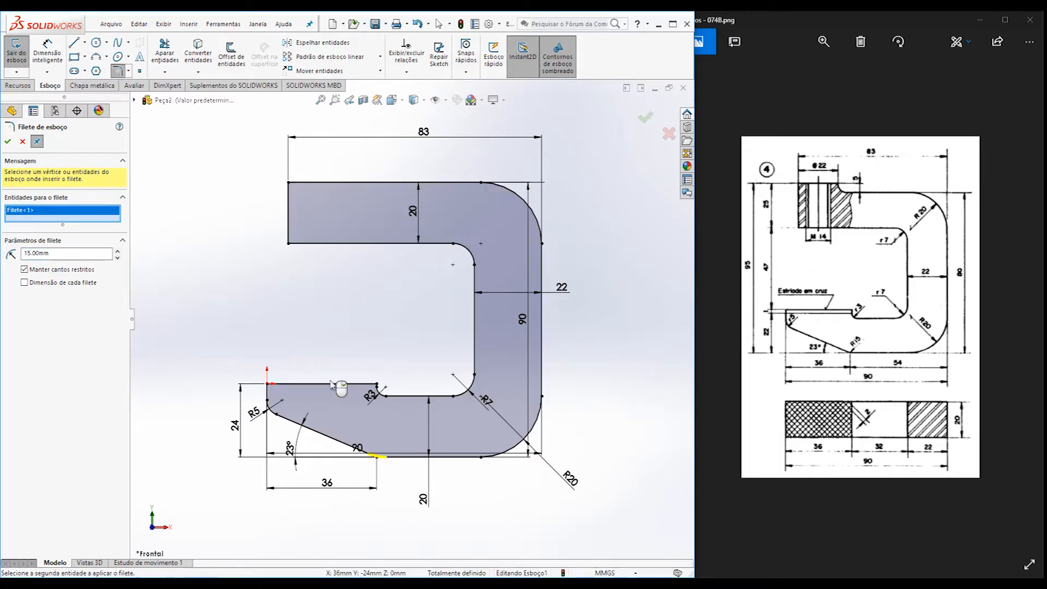
{"action": "left_click", "coordinate": [12, 144]}
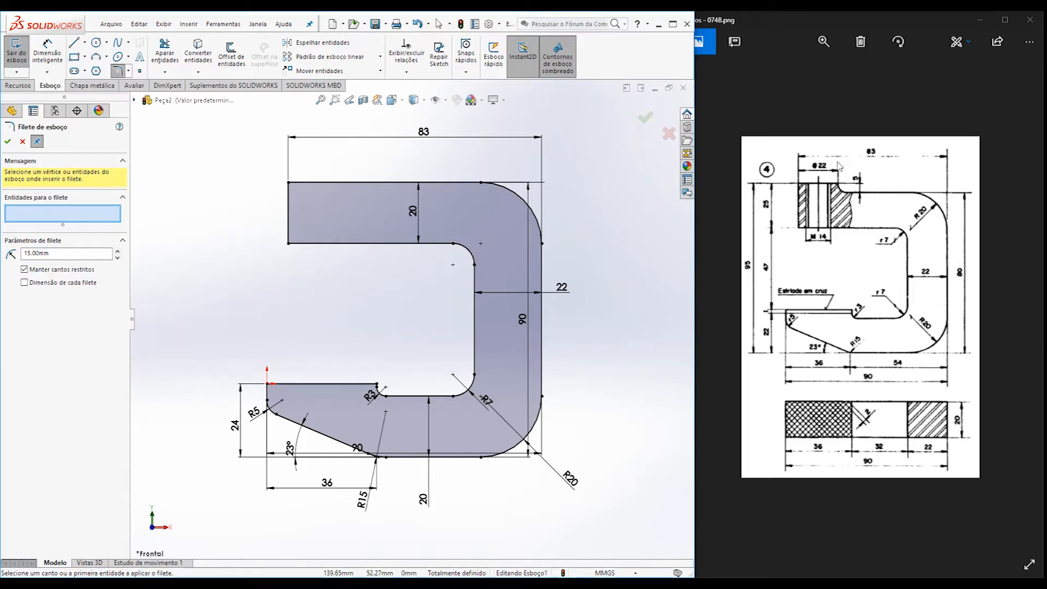
{"action": "left_click", "coordinate": [8, 141]}
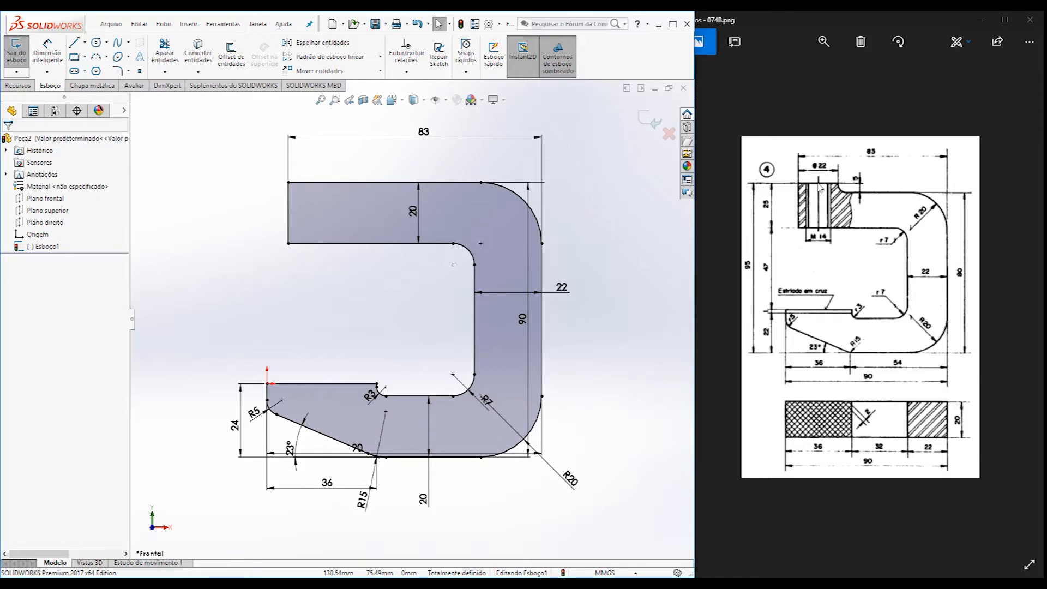
Shorten the upper arm by subtracting 11 from its overall horizontal dimension, giving 72 mm.
{"action": "double_click", "coordinate": [423, 132]}
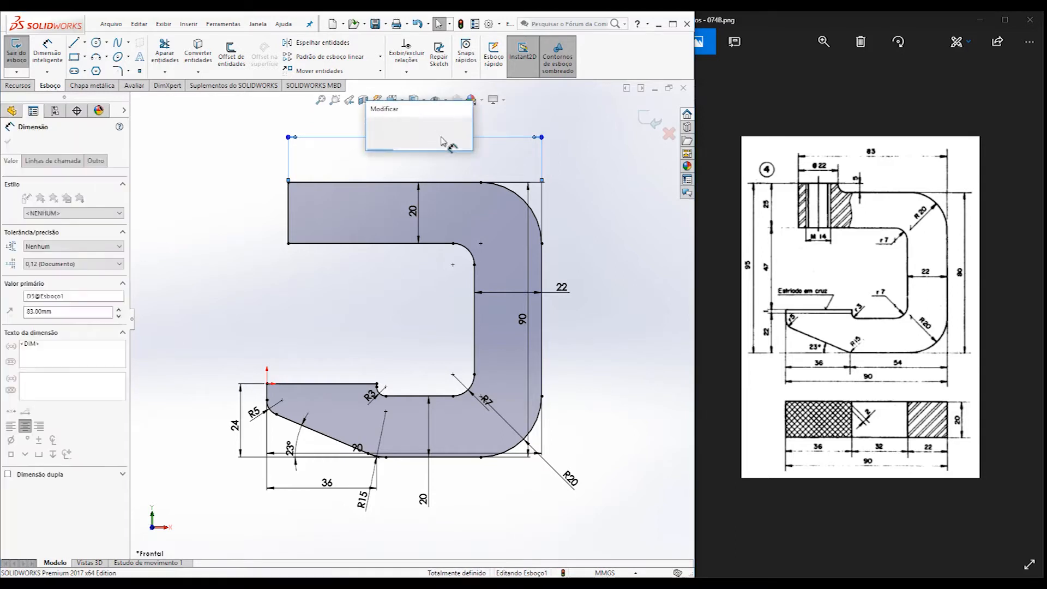
{"action": "left_click", "coordinate": [416, 159]}
{"action": "type", "text": "-11"}
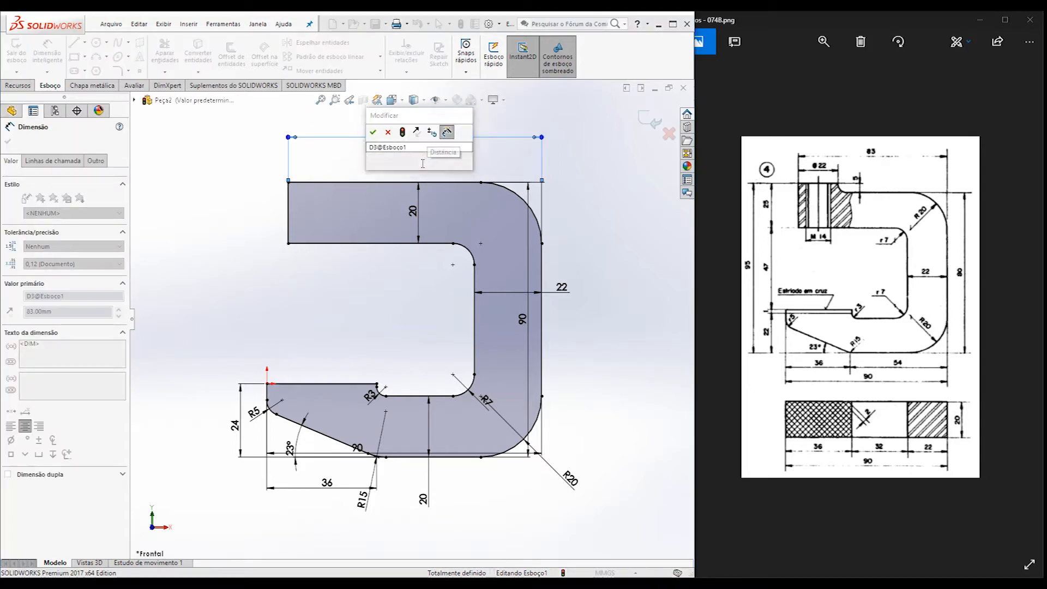
{"action": "key", "text": "Return"}
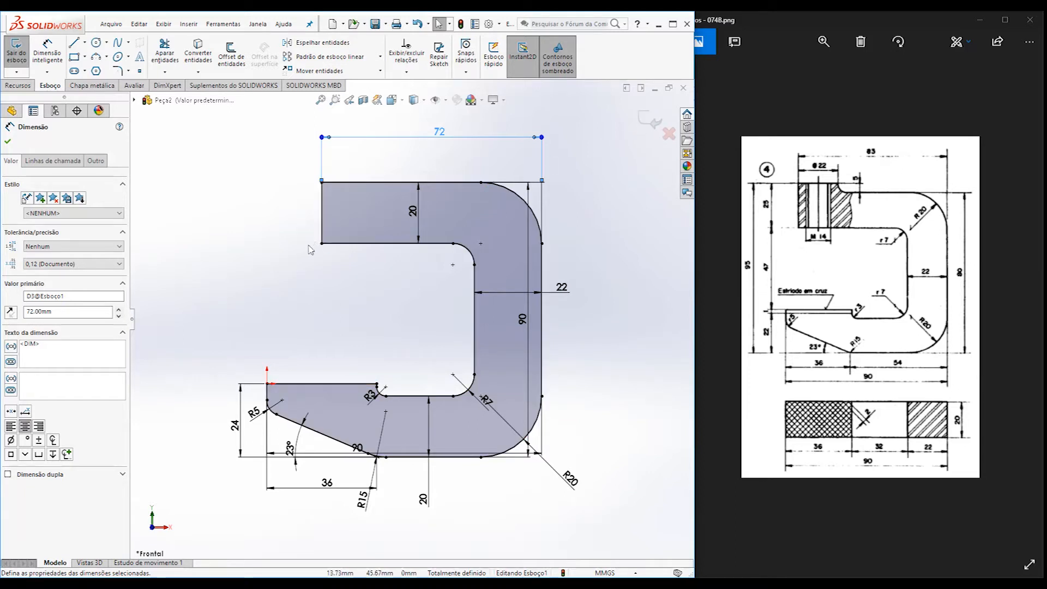
{"action": "left_click", "coordinate": [8, 143]}
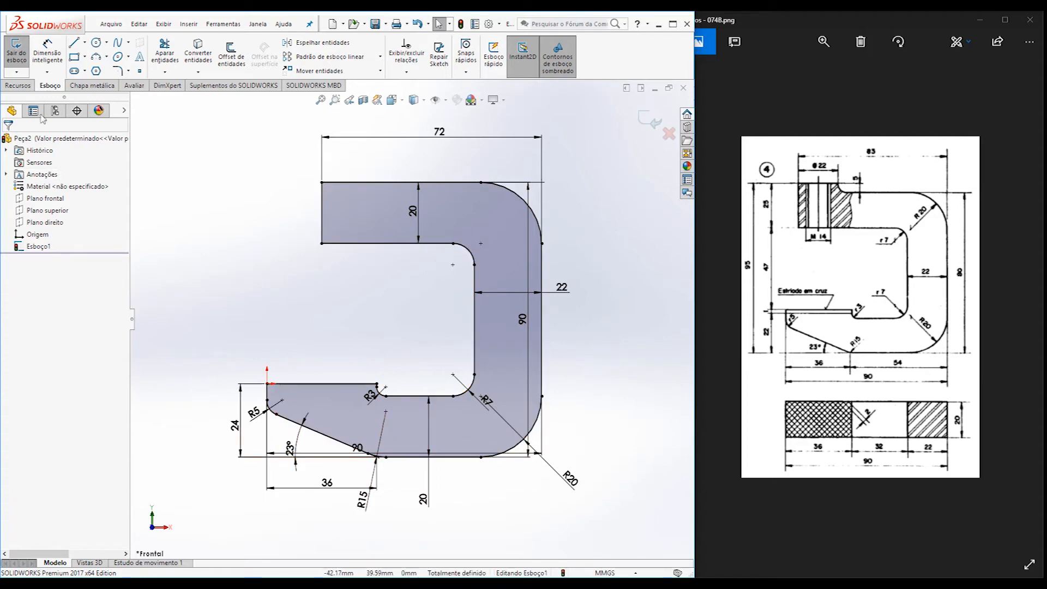
Extrude the clamp profile 20 mm symmetrically about its sketch plane using the mid-plane end condition.
{"action": "left_click", "coordinate": [18, 87]}
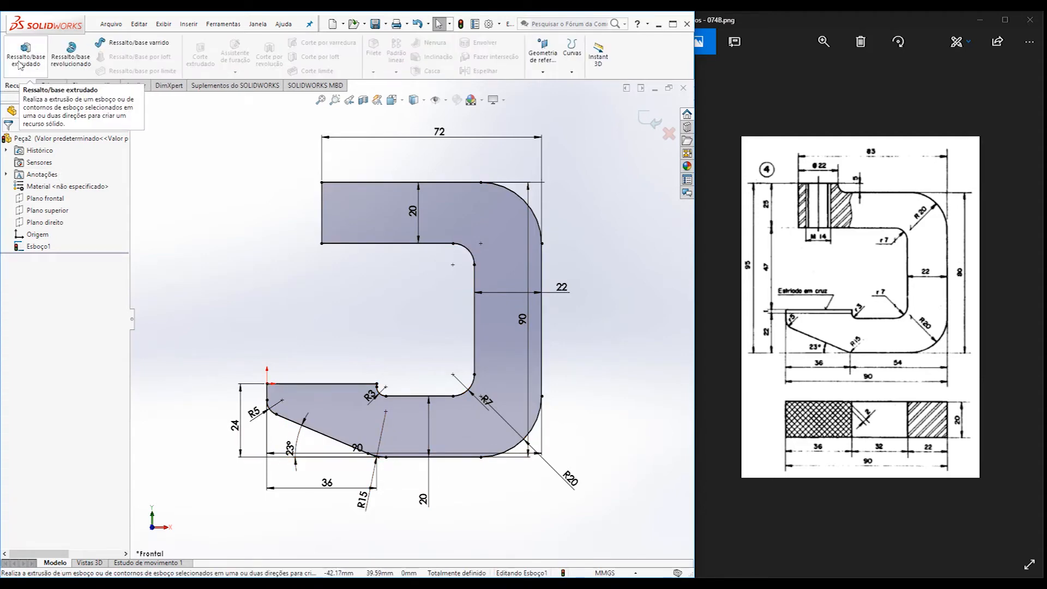
{"action": "left_click", "coordinate": [26, 52]}
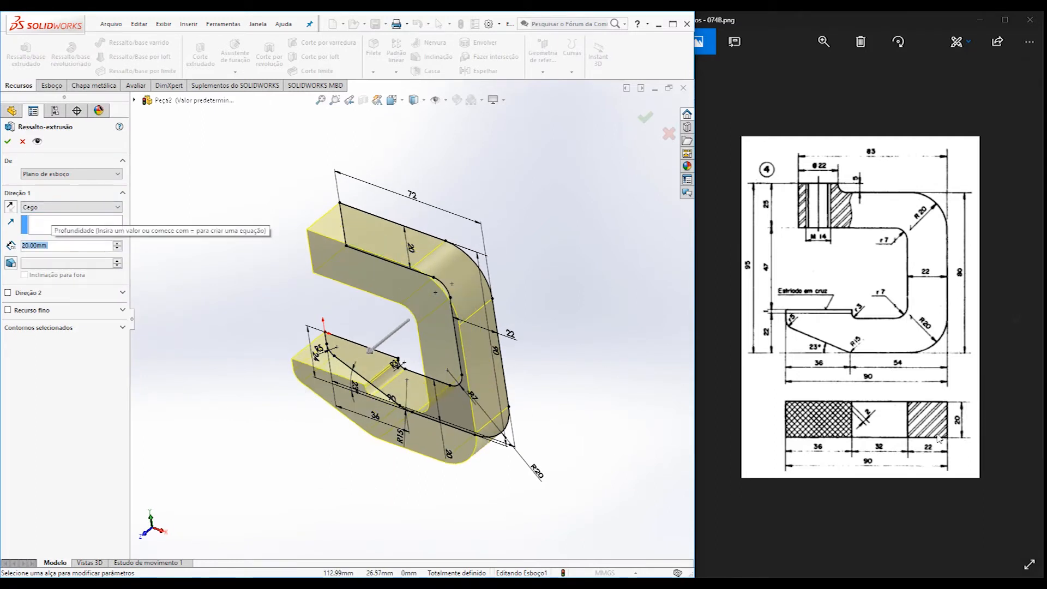
{"action": "left_click", "coordinate": [71, 206]}
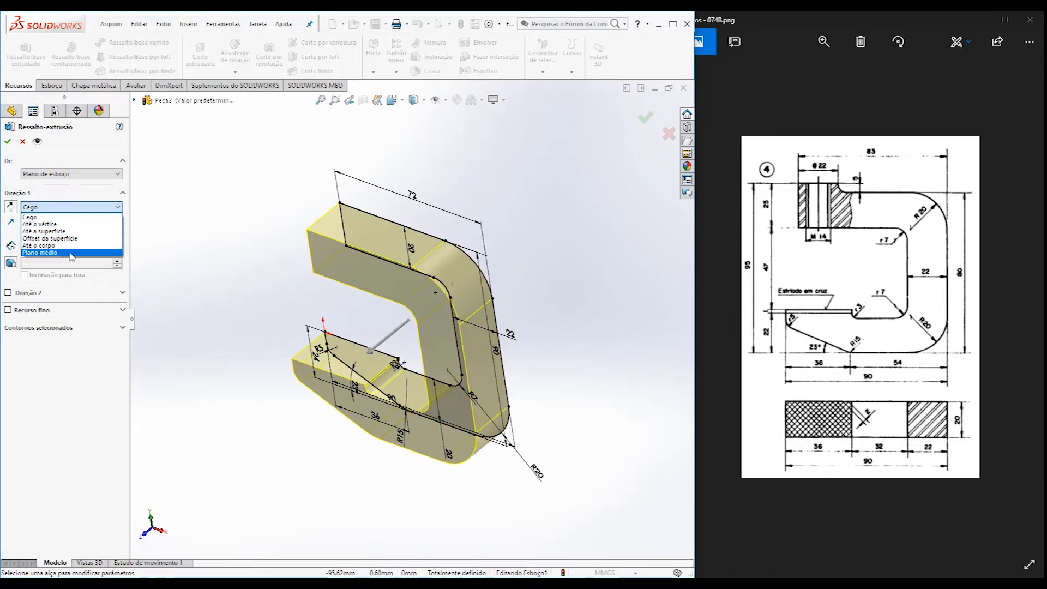
{"action": "left_click", "coordinate": [70, 253]}
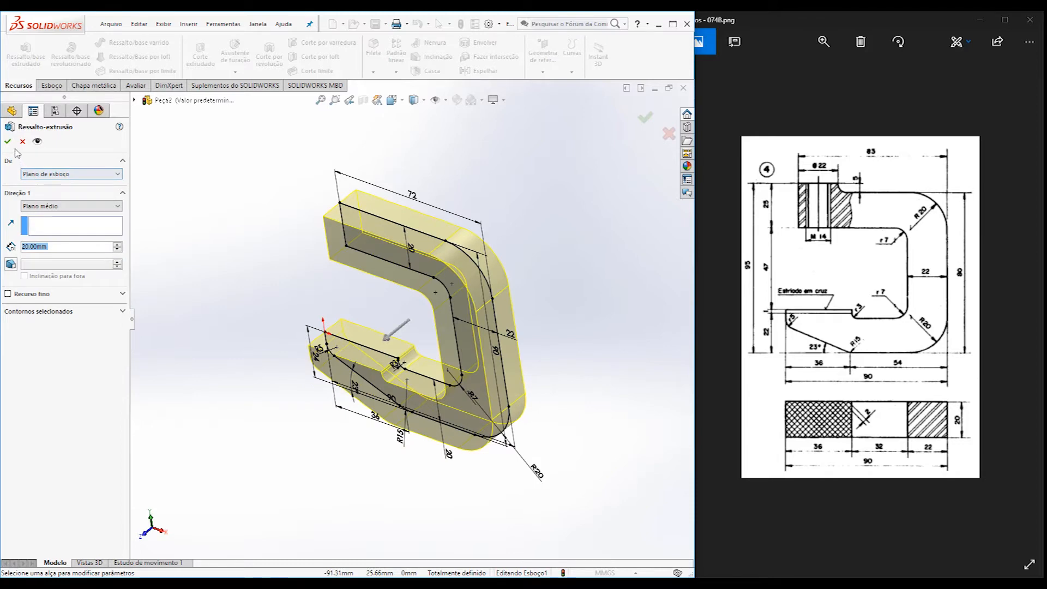
{"action": "left_click", "coordinate": [7, 141]}
Start a new sketch on the flat underside of the upper arm and view it straight on.
{"action": "mouse_move", "coordinate": [306, 292]}
{"action": "middle_mouse_down"}
{"action": "mouse_move", "coordinate": [355, 320]}
{"action": "mouse_move", "coordinate": [438, 288]}
{"action": "mouse_move", "coordinate": [507, 289]}
{"action": "mouse_move", "coordinate": [453, 295]}
{"action": "middle_mouse_up"}
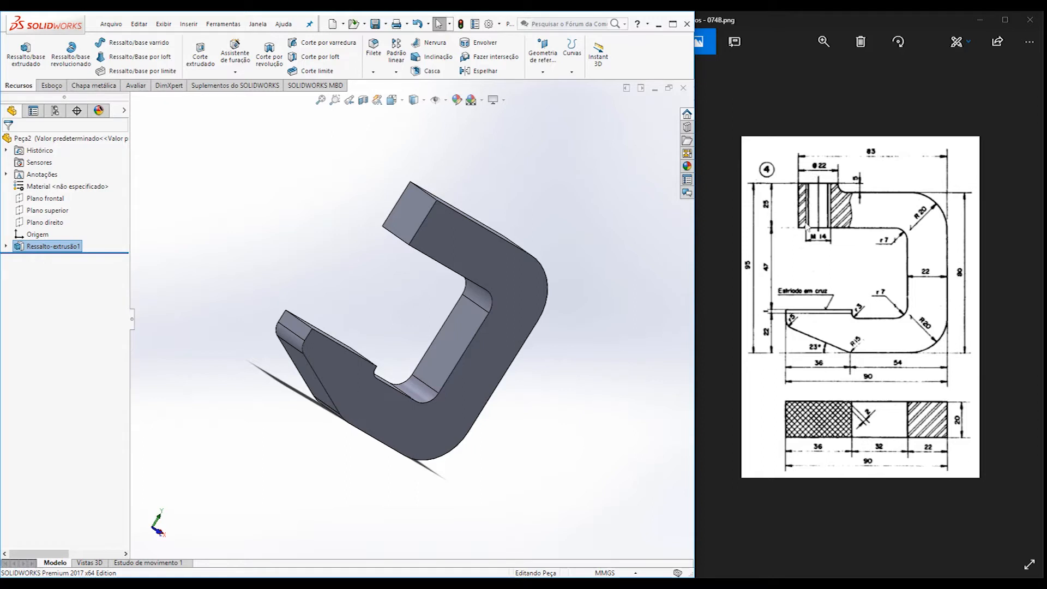
{"action": "middle_click_drag", "start_coordinate": [609, 287], "coordinate": [621, 207]}
{"action": "scroll", "coordinate": [300, 273], "scroll_direction": "down", "scroll_amount": 5}
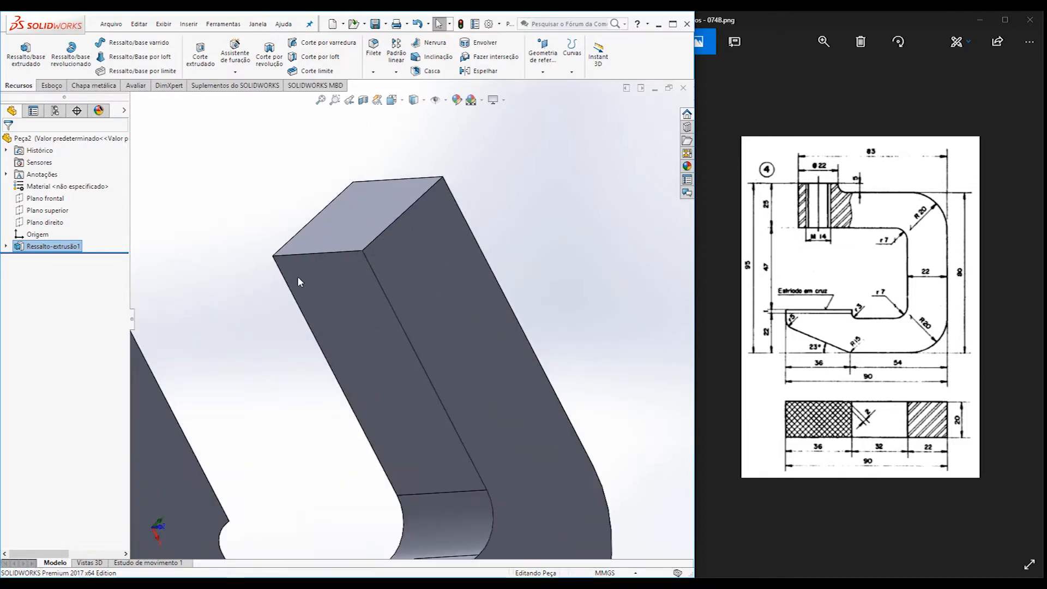
{"action": "left_click", "coordinate": [313, 269]}
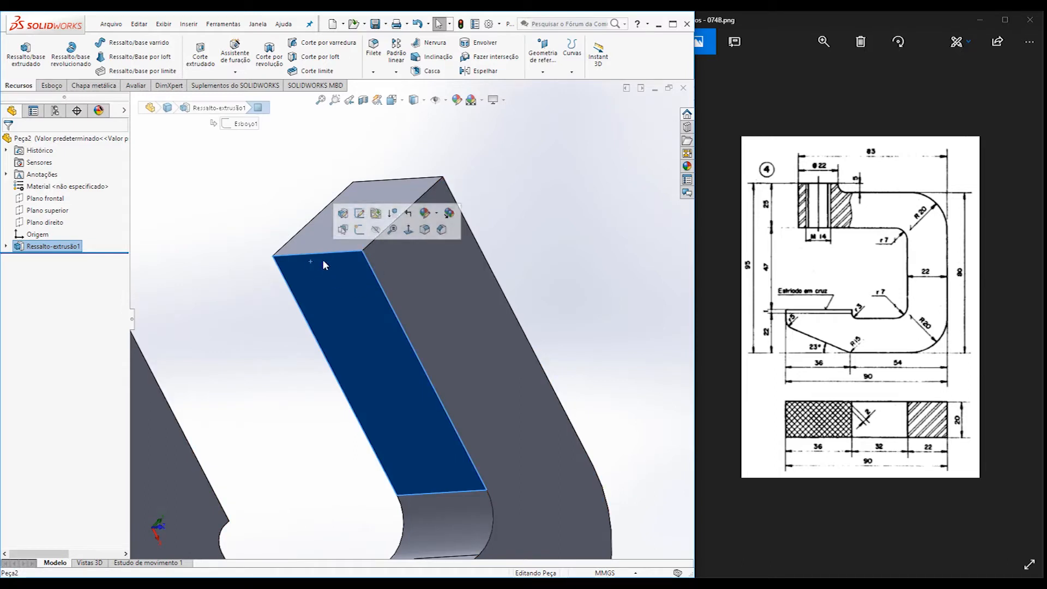
{"action": "left_click", "coordinate": [49, 86]}
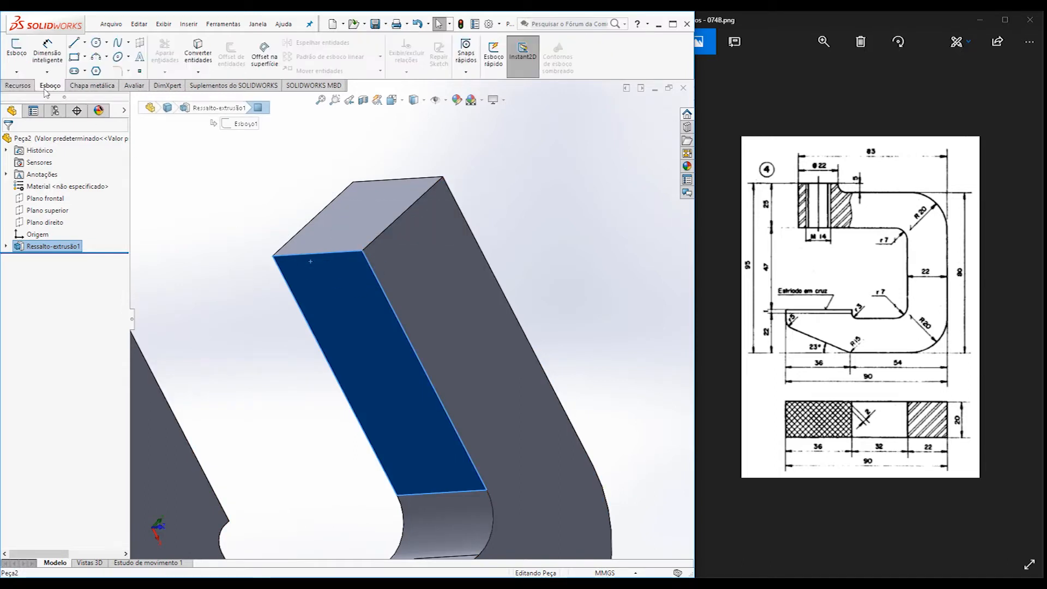
{"action": "left_click", "coordinate": [17, 53]}
{"action": "key", "text": "ctrl+8"}
{"action": "key", "text": "ctrl+8"}
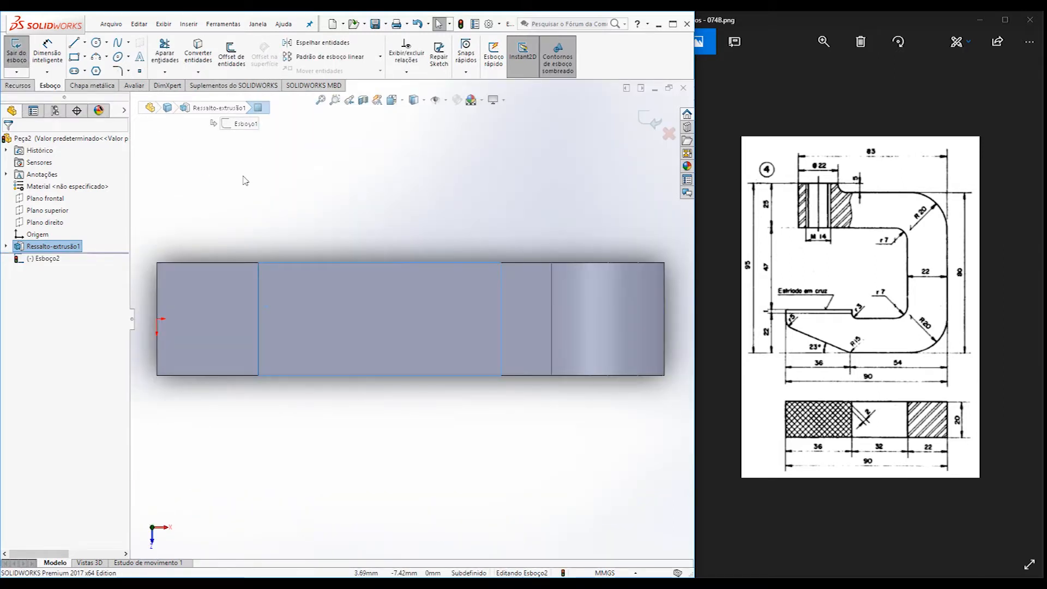
Sketch a circle of about 24 mm diameter centred on the midpoint of the upper arm's free end edge.
{"action": "left_click", "coordinate": [97, 43]}
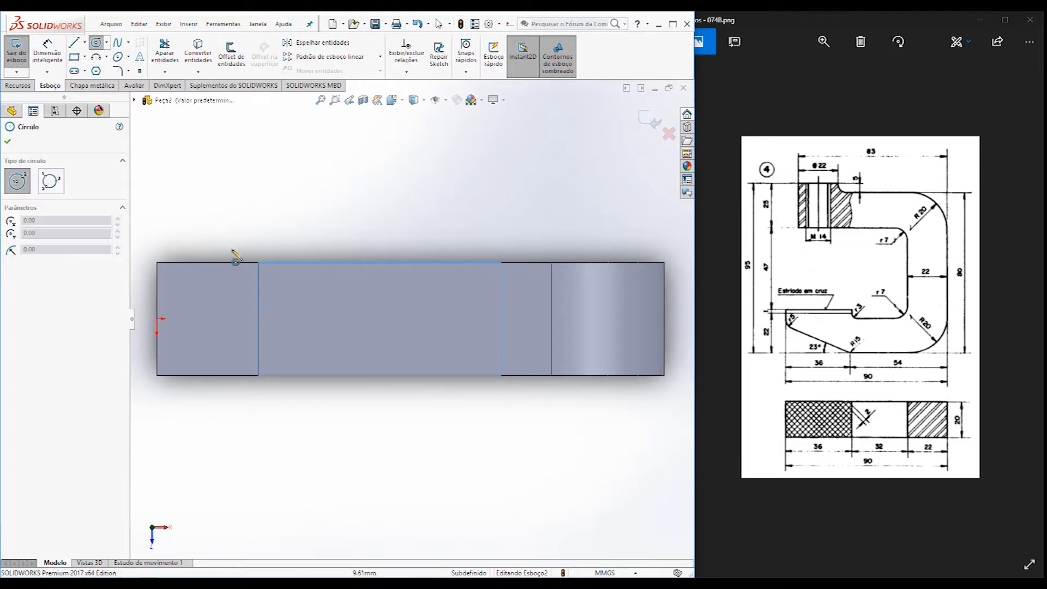
{"action": "middle_click_drag", "start_coordinate": [271, 323], "coordinate": [395, 311]}
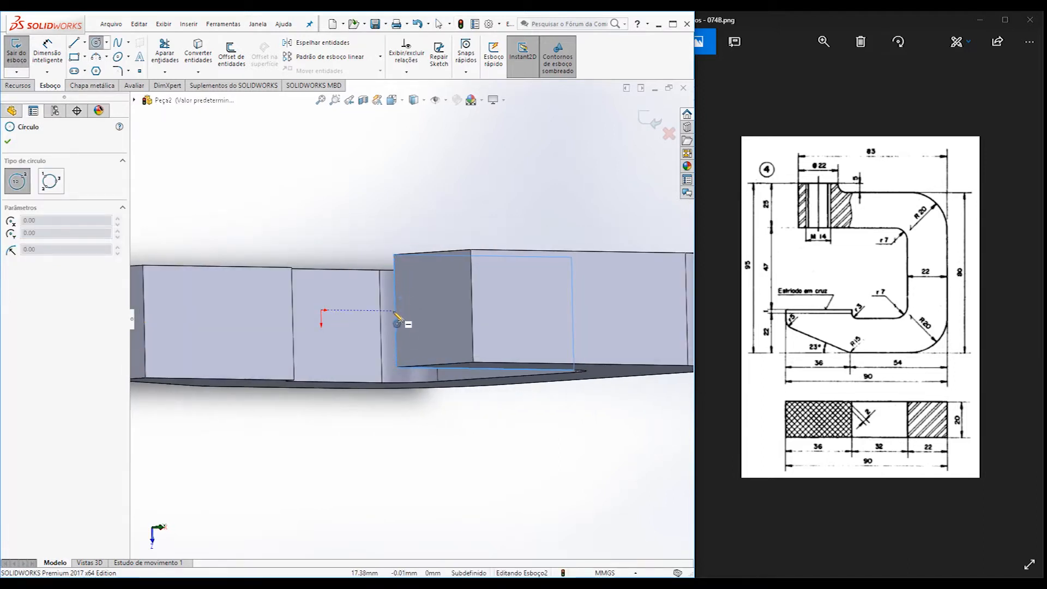
{"action": "left_click", "coordinate": [396, 311]}
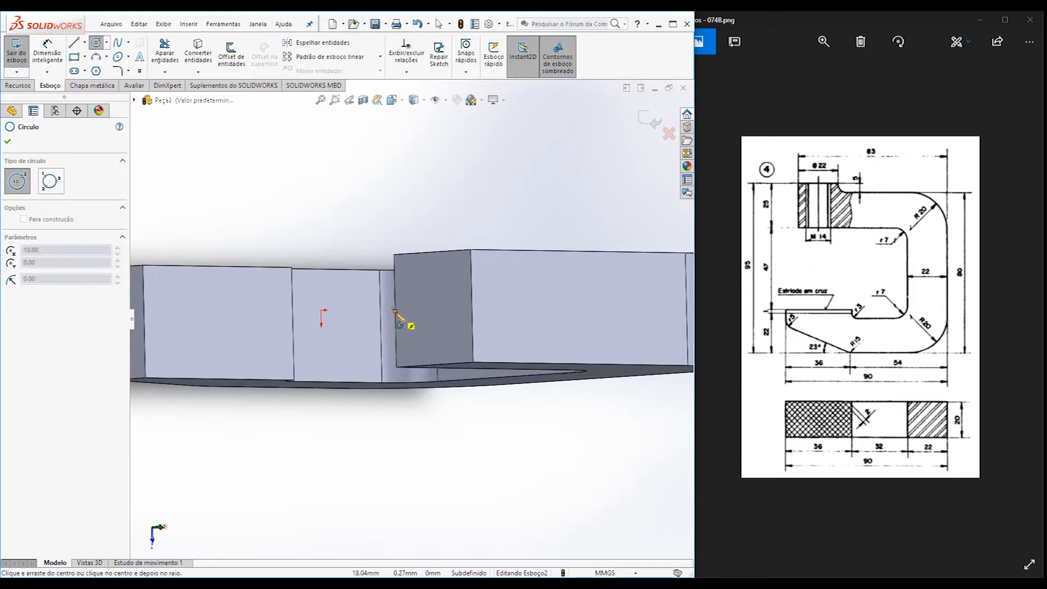
{"action": "left_click", "coordinate": [400, 248]}
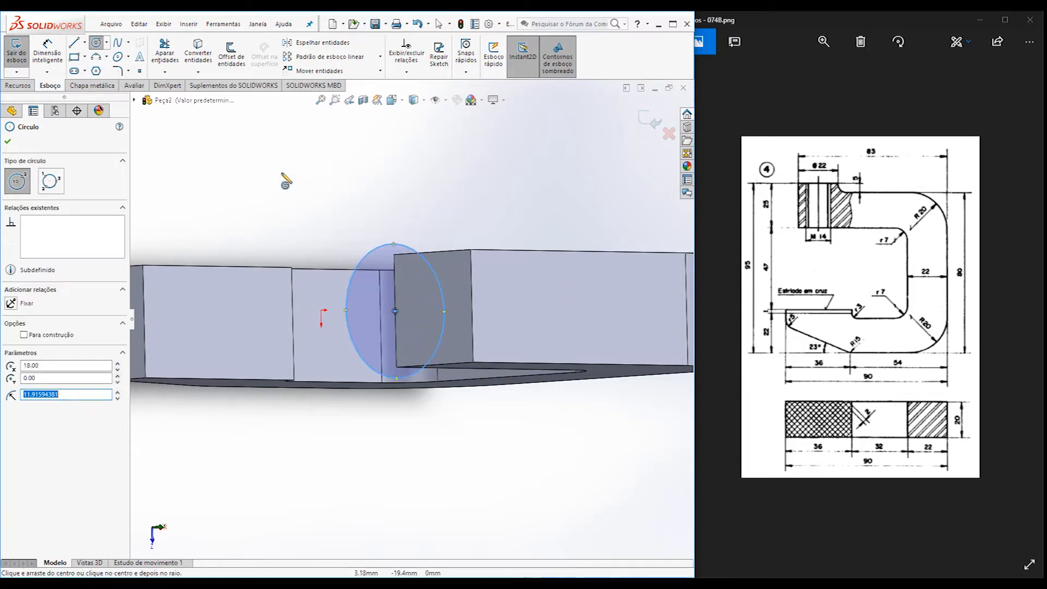
{"action": "key", "text": "Escape"}
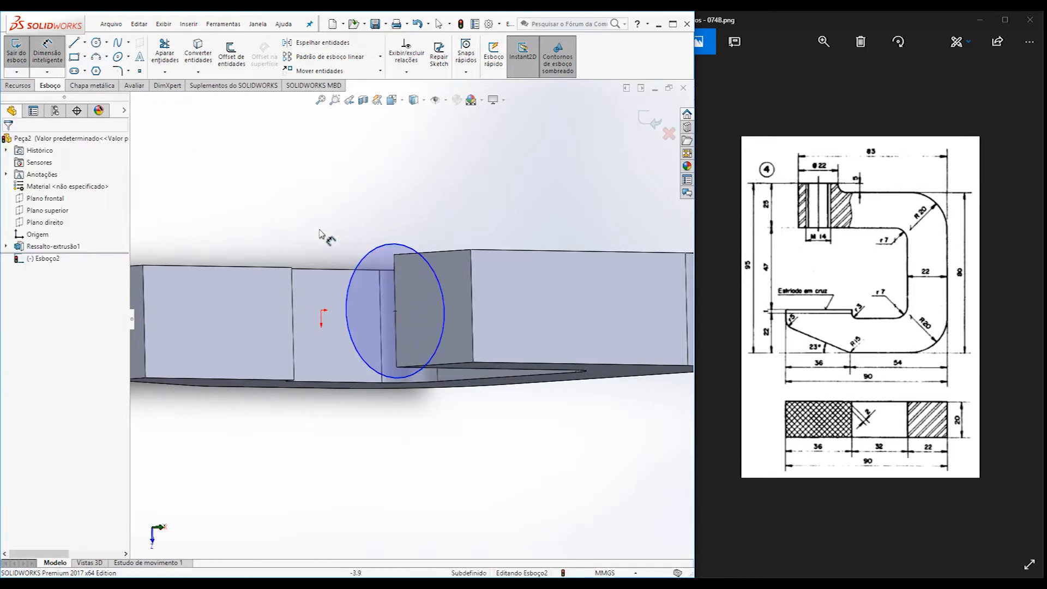
Dimension the circle at the arm's end to a diameter of 22 mm.
{"action": "left_click", "coordinate": [362, 262]}
{"action": "left_click", "coordinate": [339, 234]}
{"action": "type", "text": "22"}
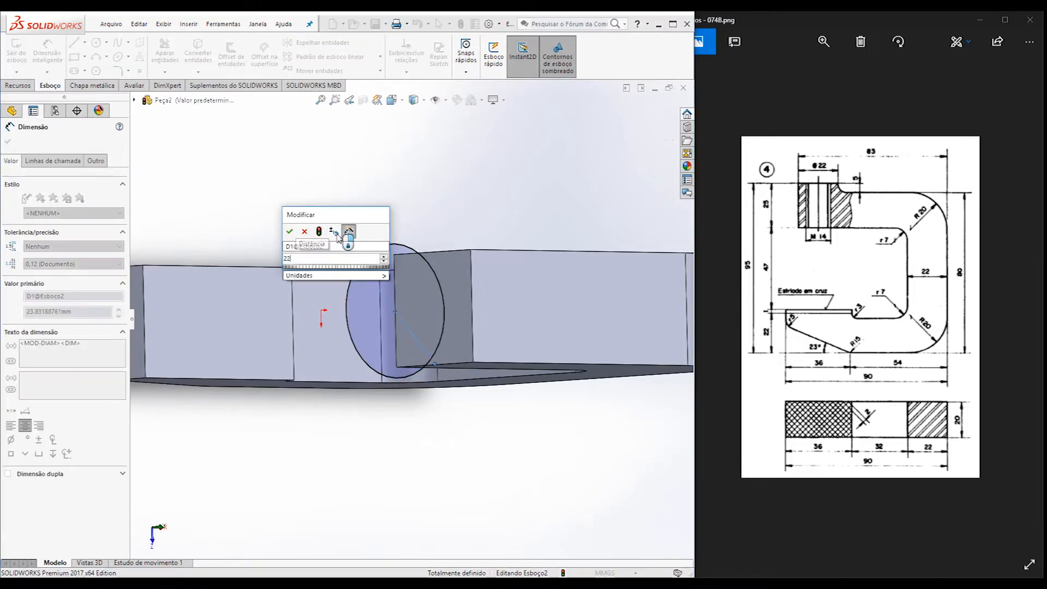
{"action": "key", "text": "Return"}
{"action": "key", "text": "ctrl+8"}
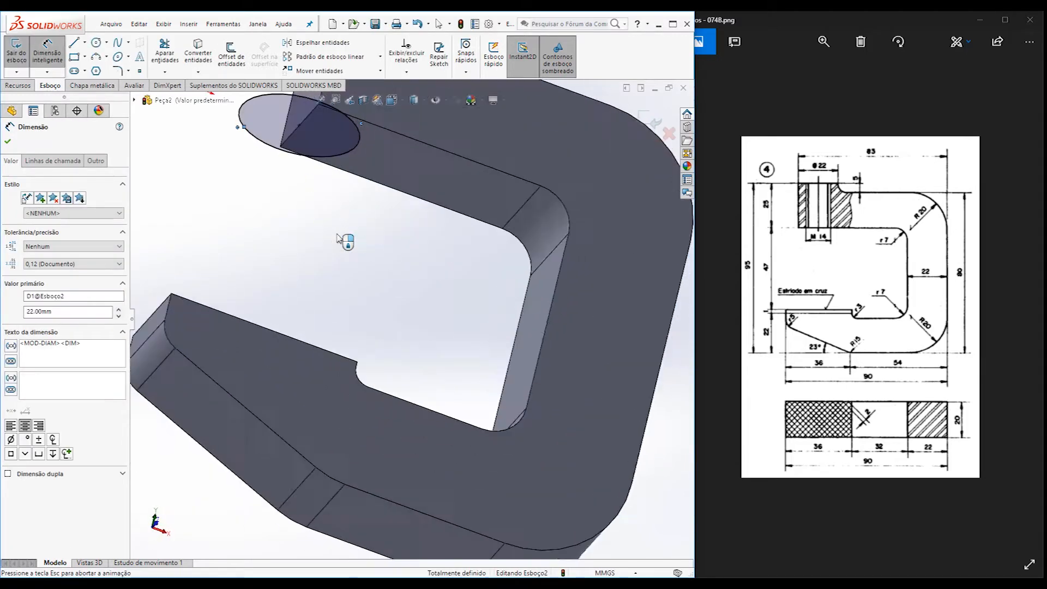
Extrude the 22 mm circle 25 mm in the reversed direction, up through the arm, as a merged cylindrical boss.
{"action": "middle_click_drag", "start_coordinate": [289, 296], "coordinate": [299, 332]}
{"action": "middle_click_drag", "start_coordinate": [307, 226], "coordinate": [318, 450]}
{"action": "scroll", "coordinate": [252, 227], "scroll_direction": "up", "scroll_amount": 3}
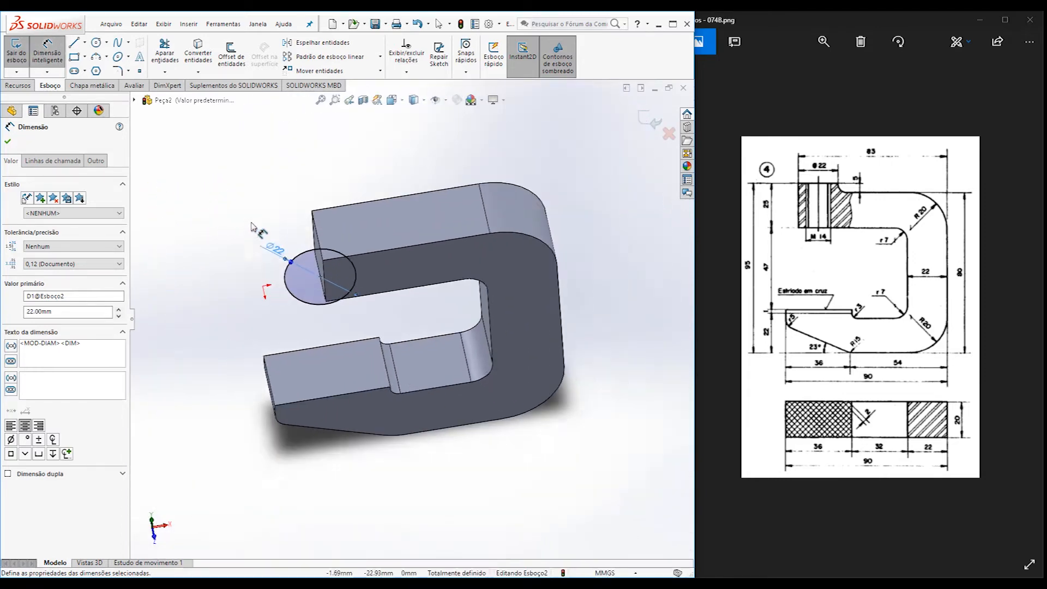
{"action": "scroll", "coordinate": [256, 218], "scroll_direction": "down", "scroll_amount": 4}
{"action": "scroll", "coordinate": [344, 277], "scroll_direction": "up", "scroll_amount": 1}
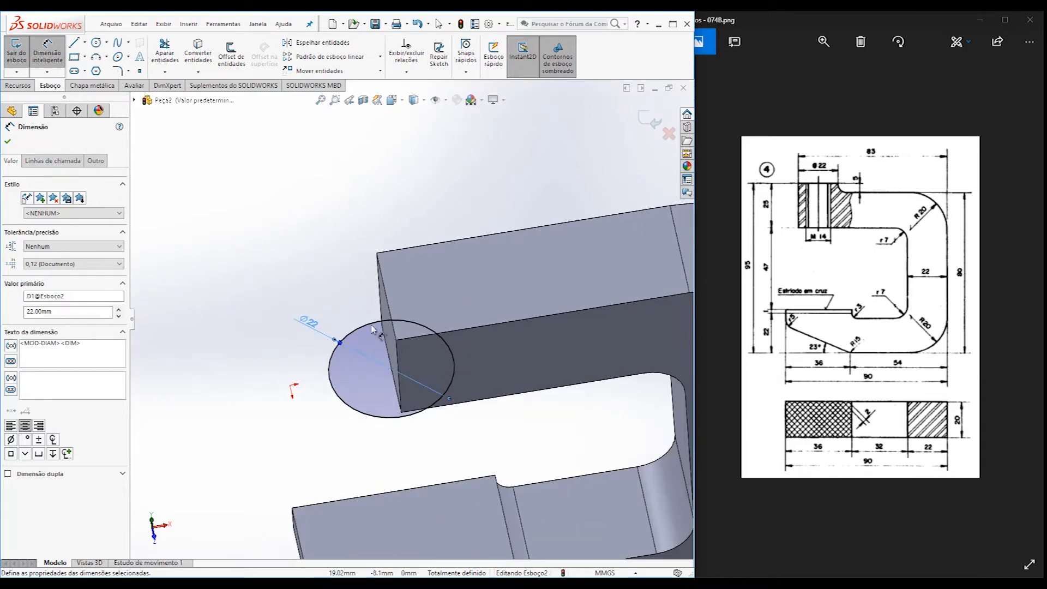
{"action": "left_click", "coordinate": [16, 86]}
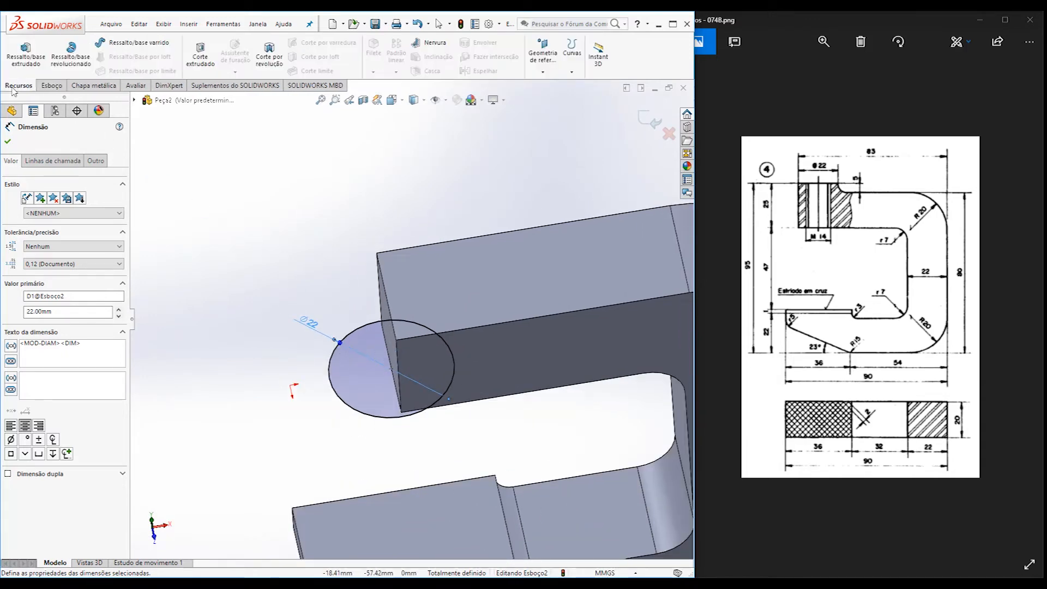
{"action": "left_click", "coordinate": [25, 57]}
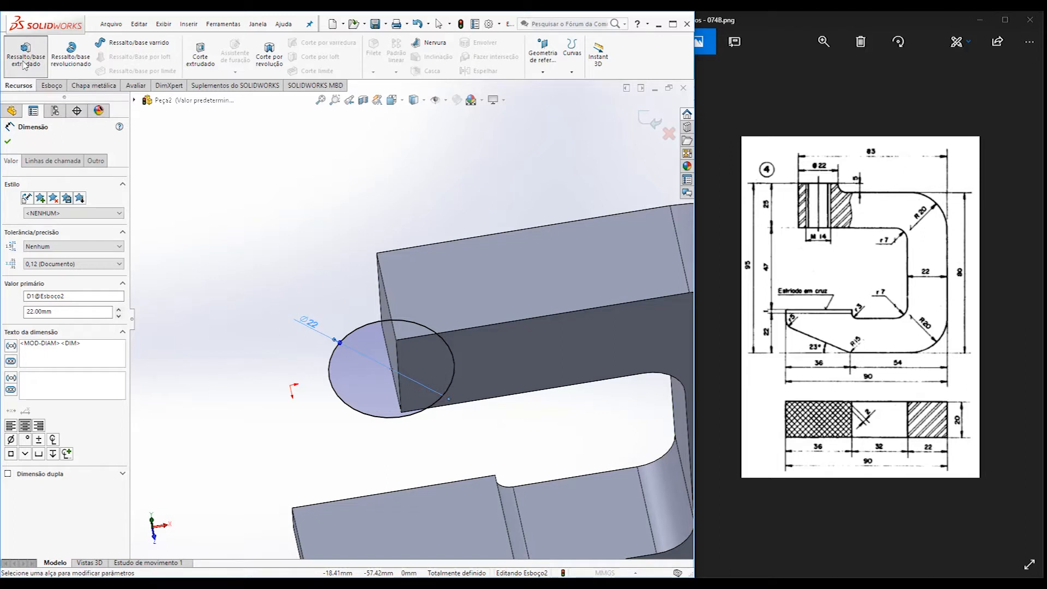
{"action": "middle_click_drag", "start_coordinate": [469, 355], "coordinate": [494, 336]}
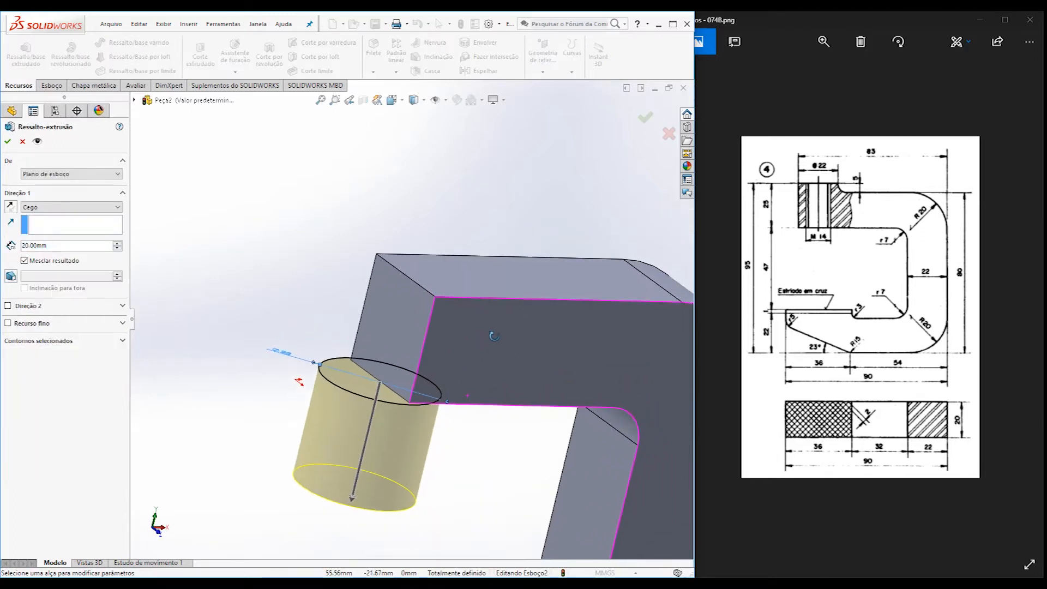
{"action": "left_click", "coordinate": [10, 207]}
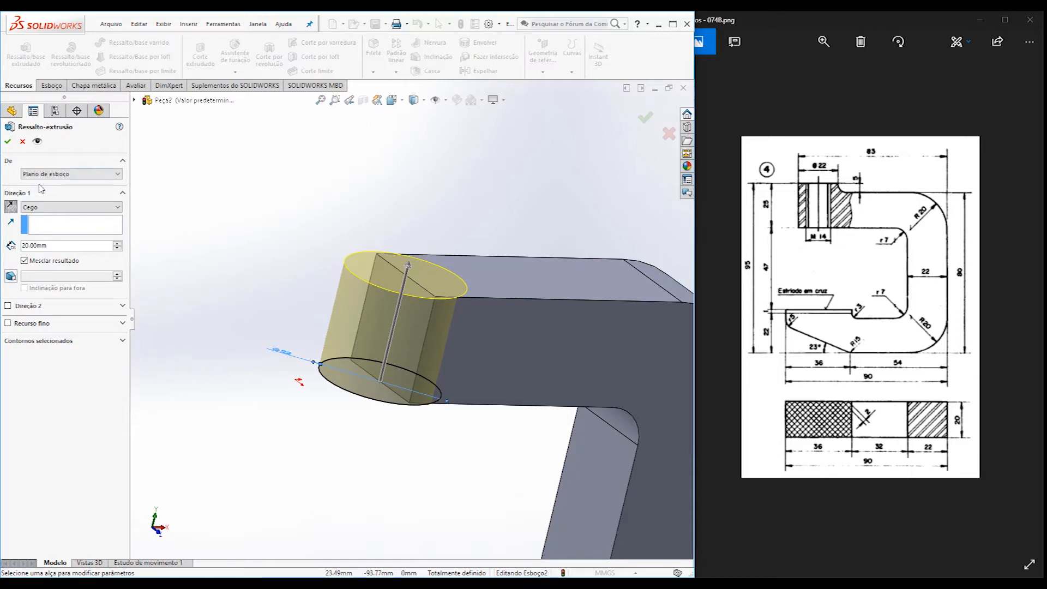
{"action": "type", "text": "25"}
{"action": "key", "text": "Return"}
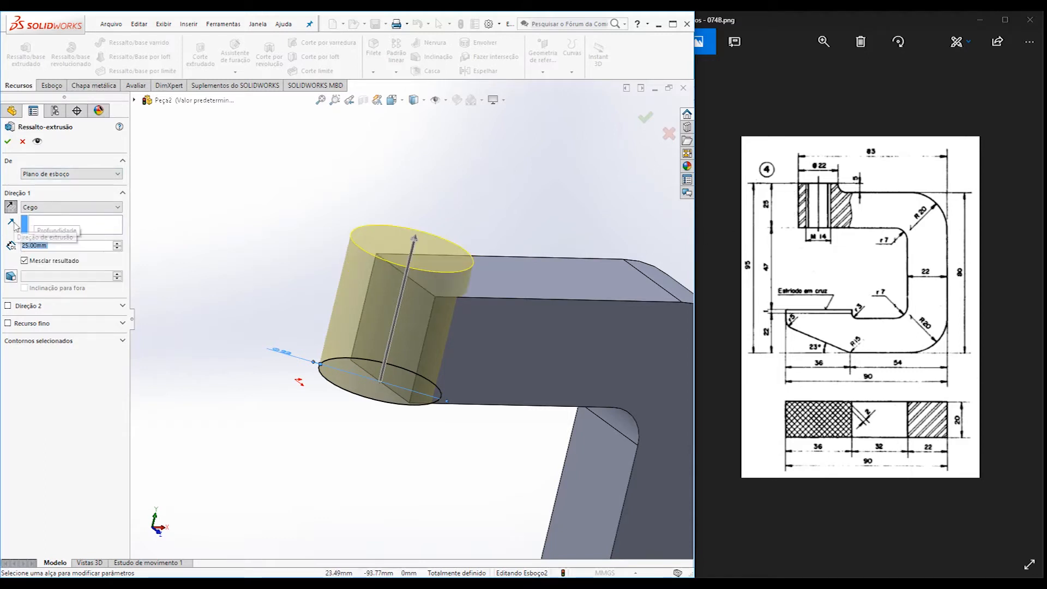
{"action": "left_click", "coordinate": [8, 143]}
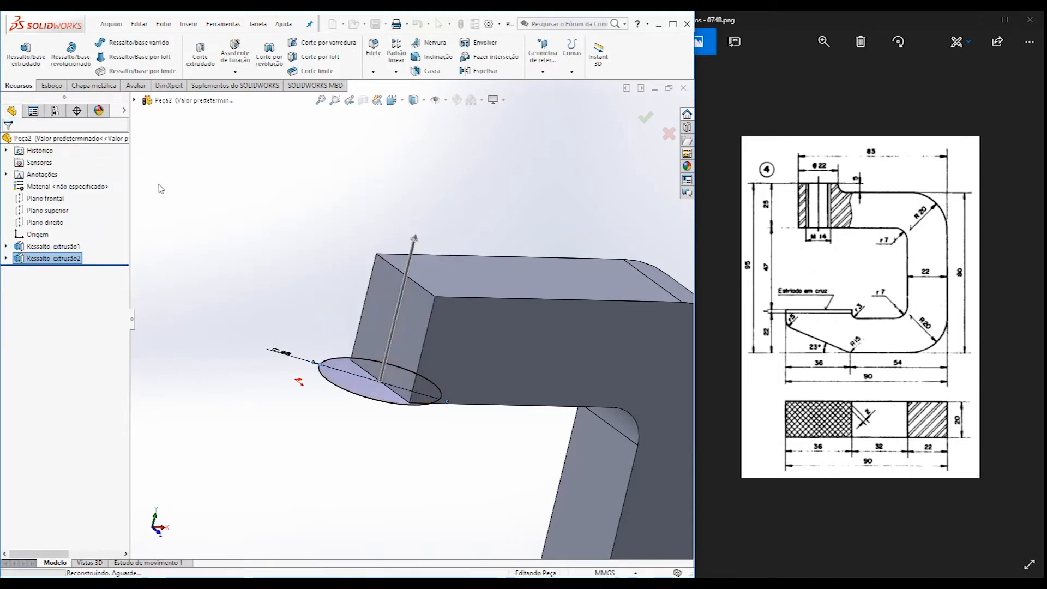
Apply a 5 mm constant-radius fillet to the edge where the cylindrical boss meets the arm's top face.
{"action": "middle_click_drag", "start_coordinate": [453, 314], "coordinate": [451, 319]}
{"action": "middle_click_drag", "start_coordinate": [442, 274], "coordinate": [510, 360]}
{"action": "scroll", "coordinate": [511, 359], "scroll_direction": "up", "scroll_amount": 5}
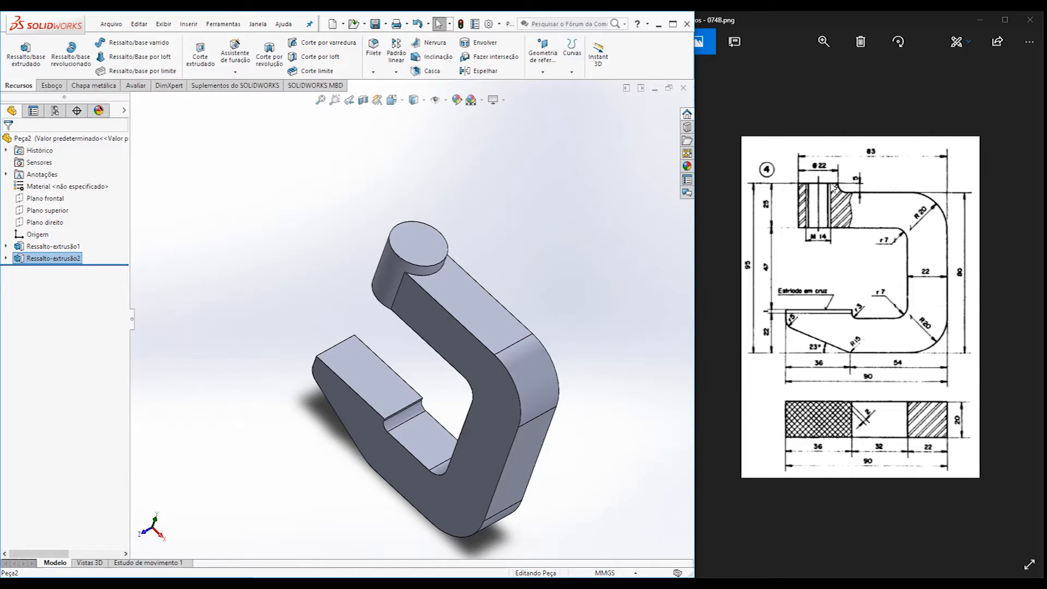
{"action": "left_click", "coordinate": [374, 54]}
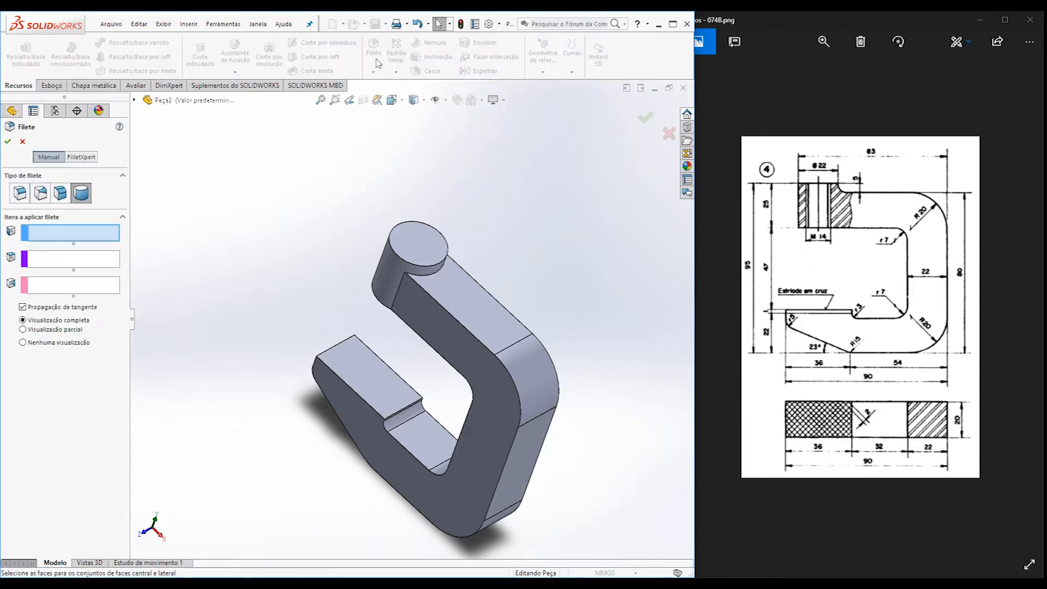
{"action": "left_click", "coordinate": [11, 195]}
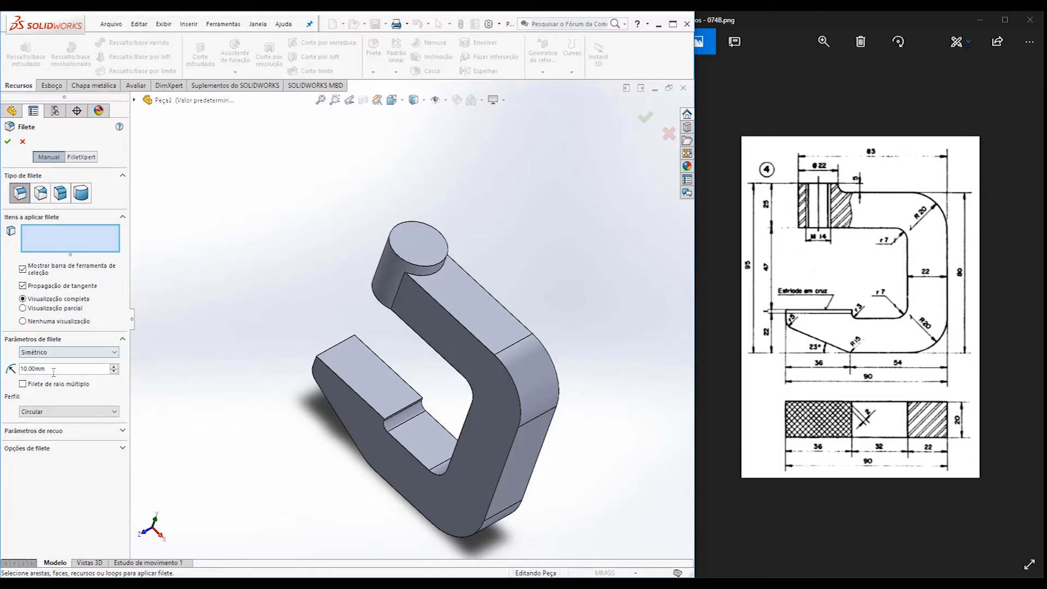
{"action": "type", "text": "5"}
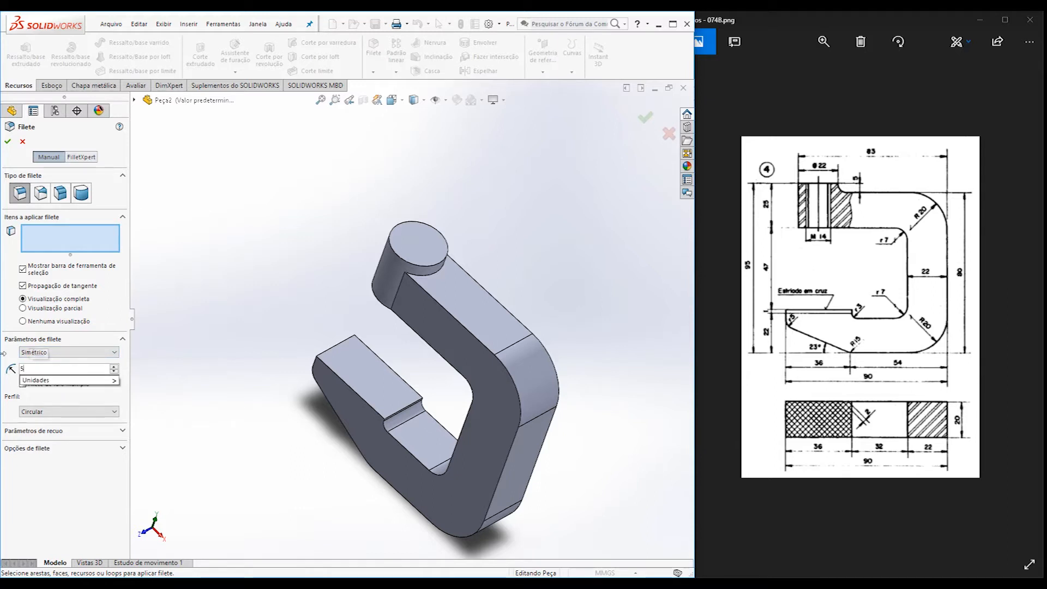
{"action": "left_click", "coordinate": [416, 277]}
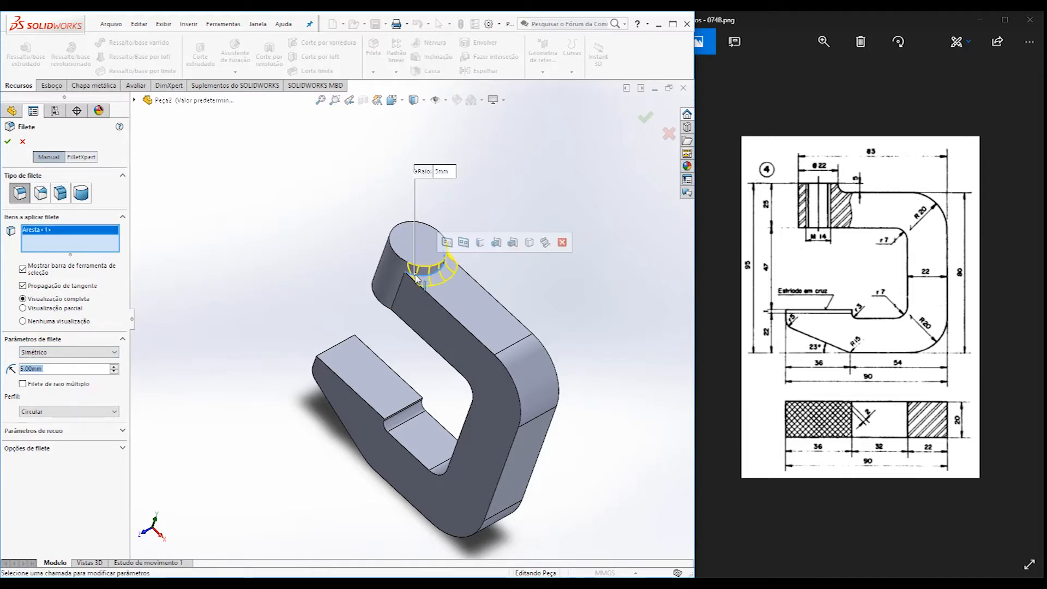
{"action": "left_click", "coordinate": [8, 141]}
Sketch a circle of about 10.6 mm diameter on the cylindrical boss's top face, concentric with the boss.
{"action": "mouse_move", "coordinate": [466, 327]}
{"action": "middle_mouse_down"}
{"action": "mouse_move", "coordinate": [460, 279]}
{"action": "mouse_move", "coordinate": [470, 278]}
{"action": "mouse_move", "coordinate": [357, 289]}
{"action": "mouse_move", "coordinate": [364, 302]}
{"action": "mouse_move", "coordinate": [470, 251]}
{"action": "mouse_move", "coordinate": [489, 269]}
{"action": "mouse_move", "coordinate": [439, 263]}
{"action": "mouse_move", "coordinate": [448, 322]}
{"action": "middle_mouse_up"}
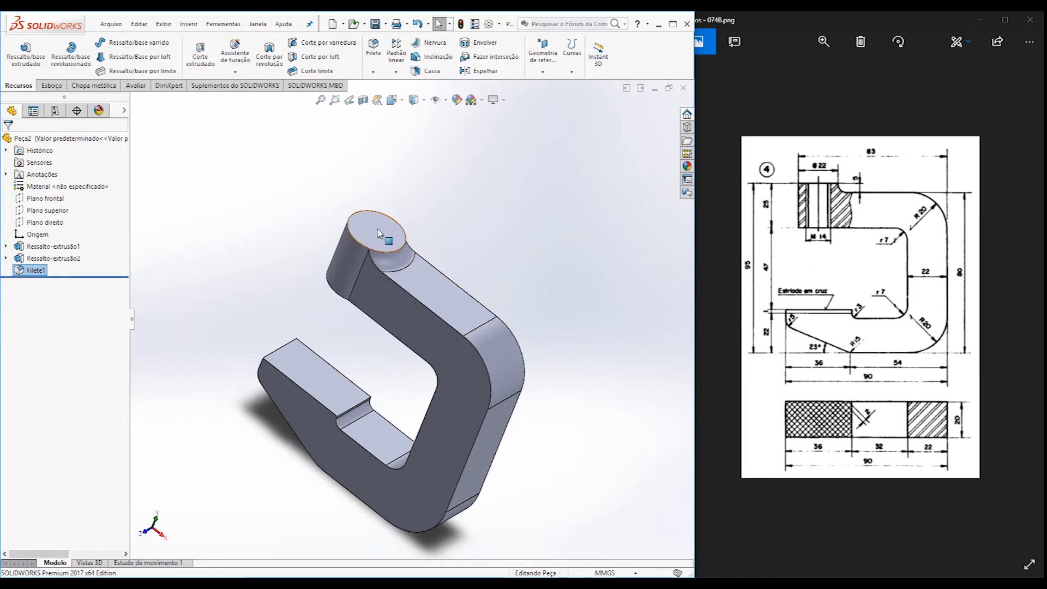
{"action": "left_click", "coordinate": [408, 230]}
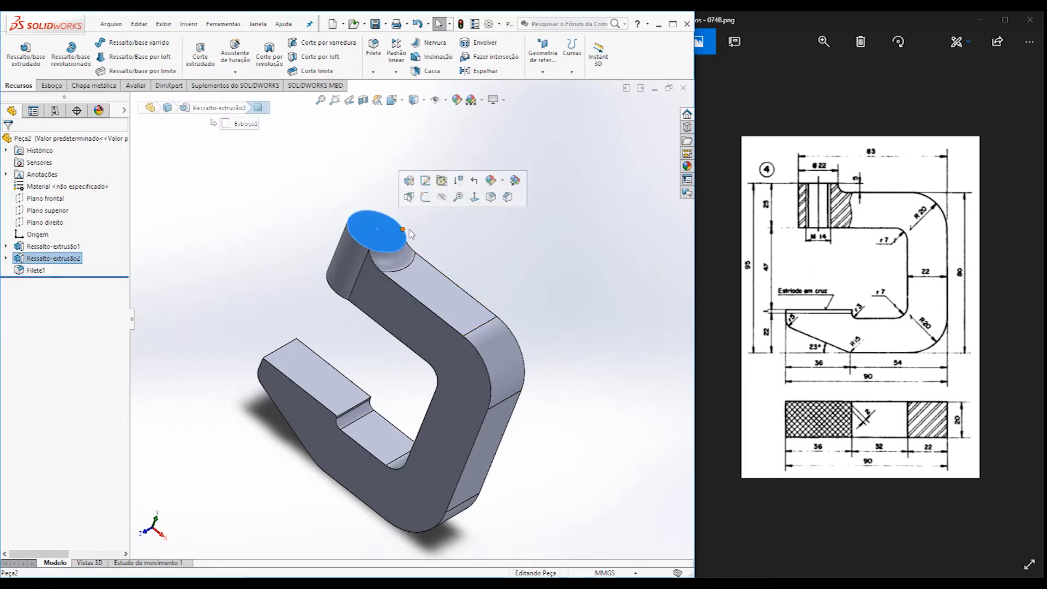
{"action": "left_click", "coordinate": [51, 86]}
{"action": "left_click", "coordinate": [16, 51]}
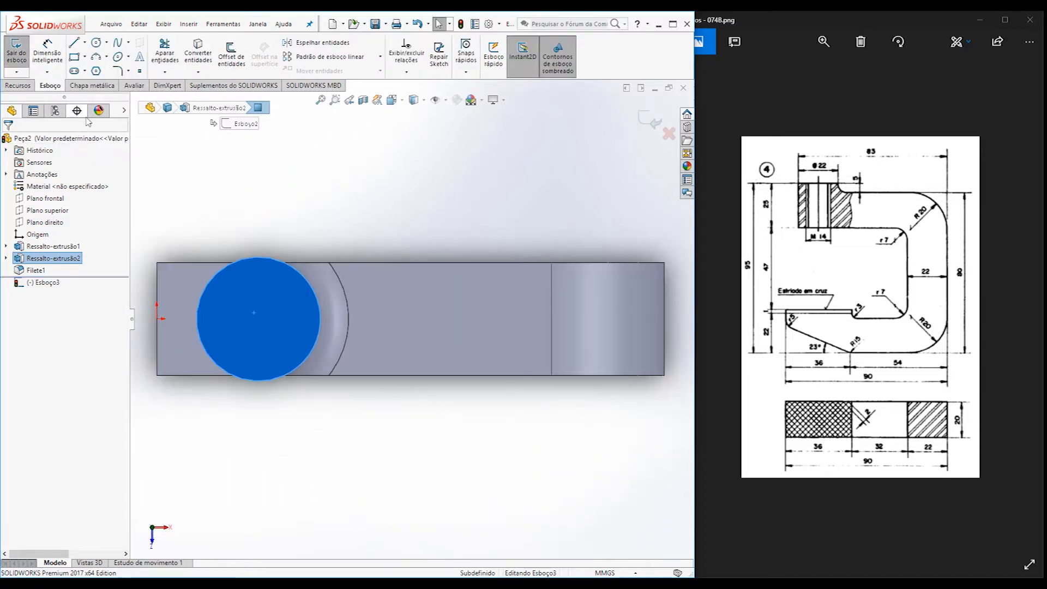
{"action": "left_click", "coordinate": [96, 42]}
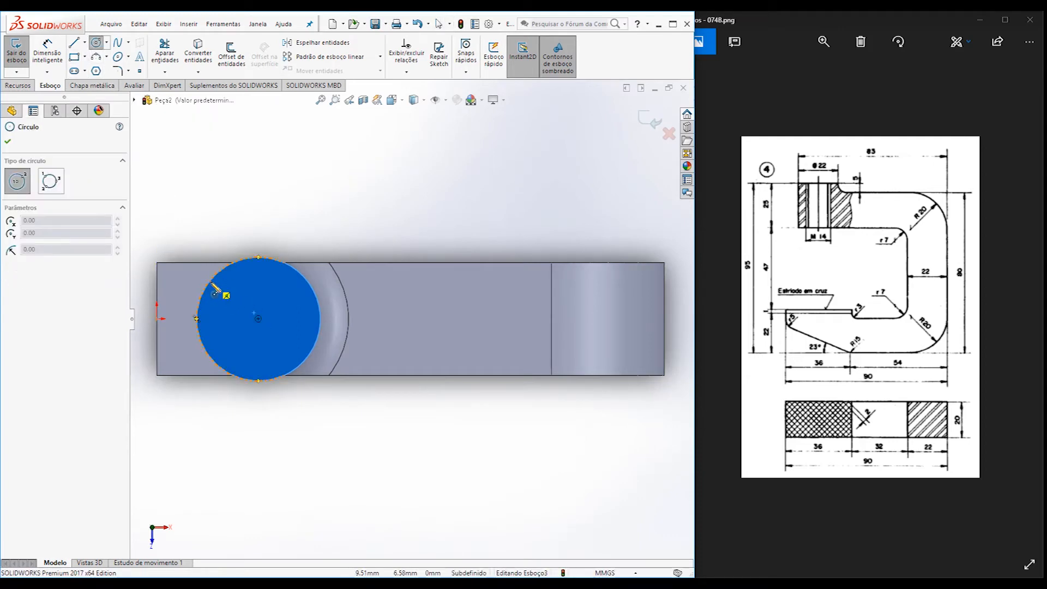
{"action": "scroll", "coordinate": [218, 280], "scroll_direction": "down", "scroll_amount": 5}
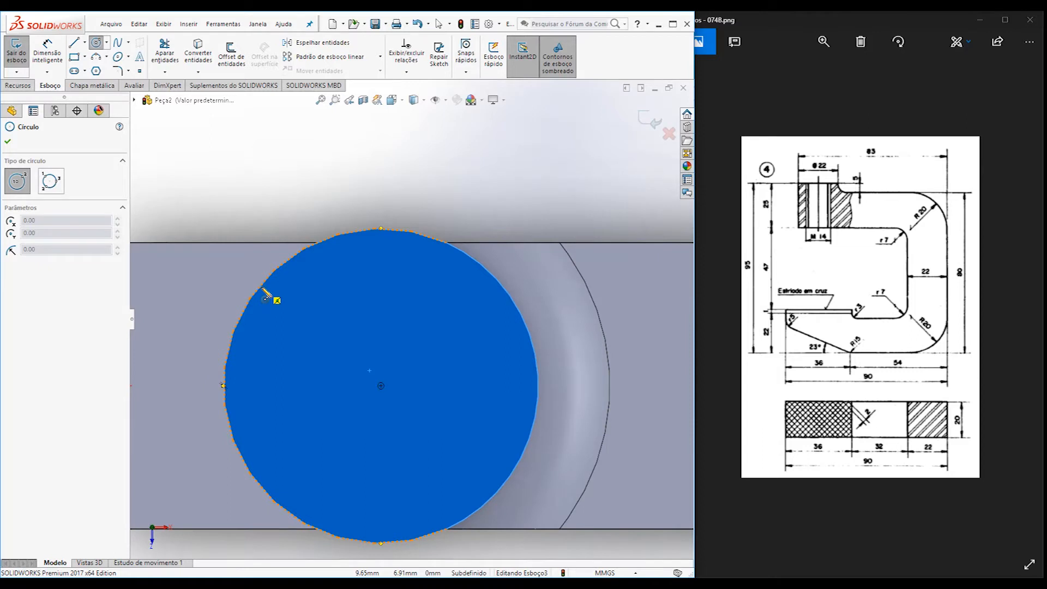
{"action": "left_click", "coordinate": [380, 386]}
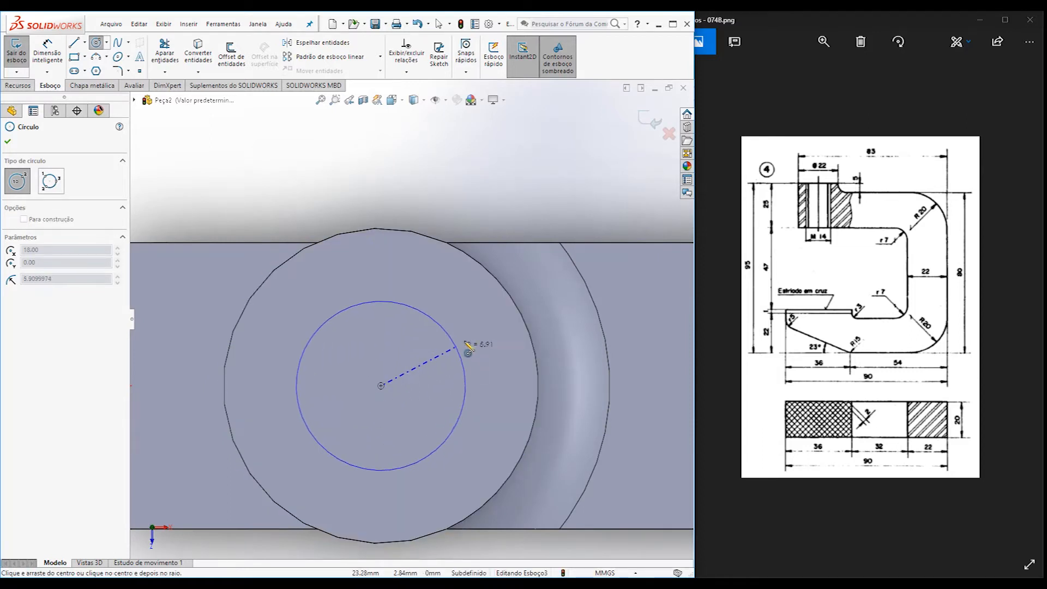
{"action": "left_click", "coordinate": [446, 354]}
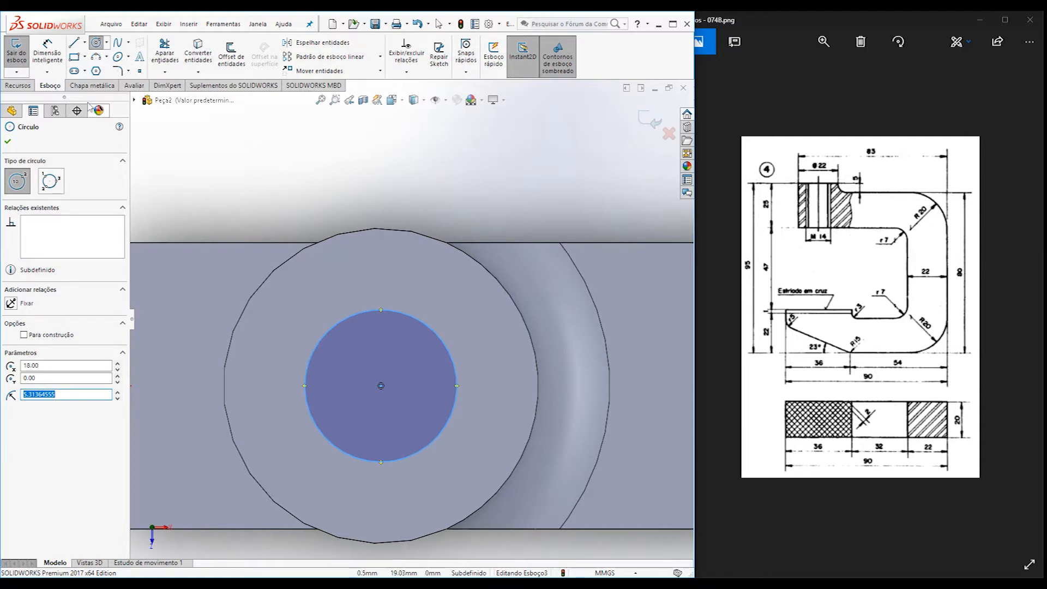
Dimension the inner circle on the boss's top face to a diameter of 10 mm.
{"action": "left_click", "coordinate": [47, 54]}
{"action": "left_click", "coordinate": [460, 362]}
{"action": "left_click", "coordinate": [494, 381]}
{"action": "type", "text": "10.6272911mm"}
{"action": "key", "text": "Return"}
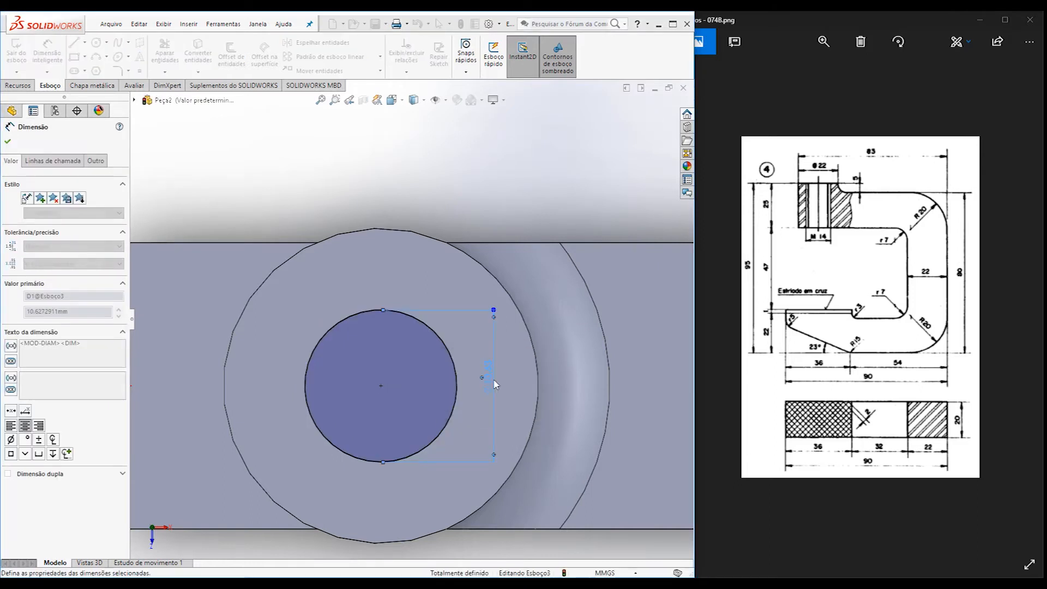
Cut-extrude the 10 mm circle down through the boss with the Up To Next end condition.
{"action": "middle_click_drag", "start_coordinate": [494, 375], "coordinate": [523, 396]}
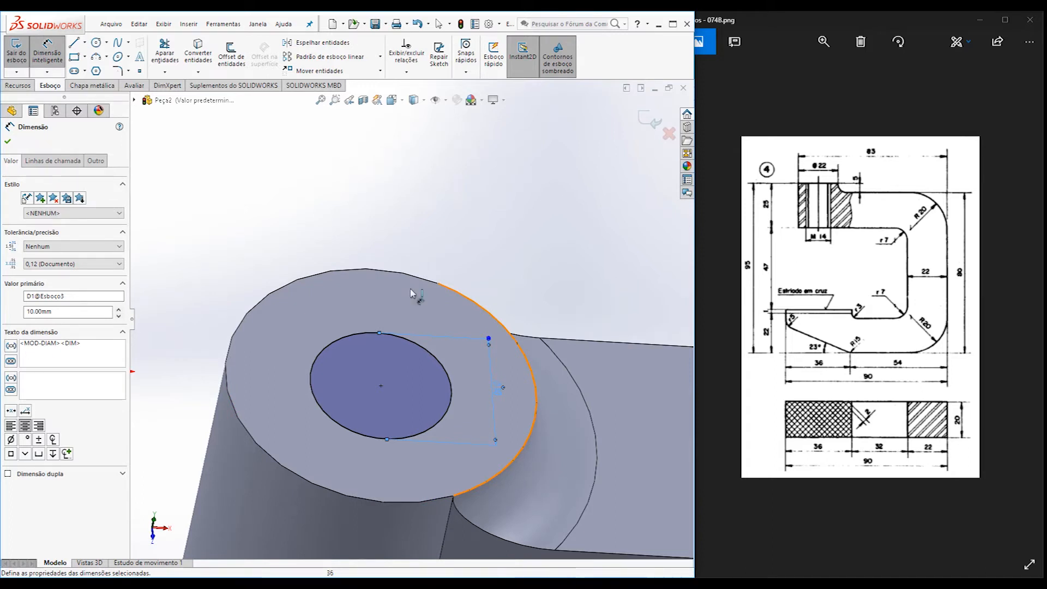
{"action": "left_click", "coordinate": [25, 83]}
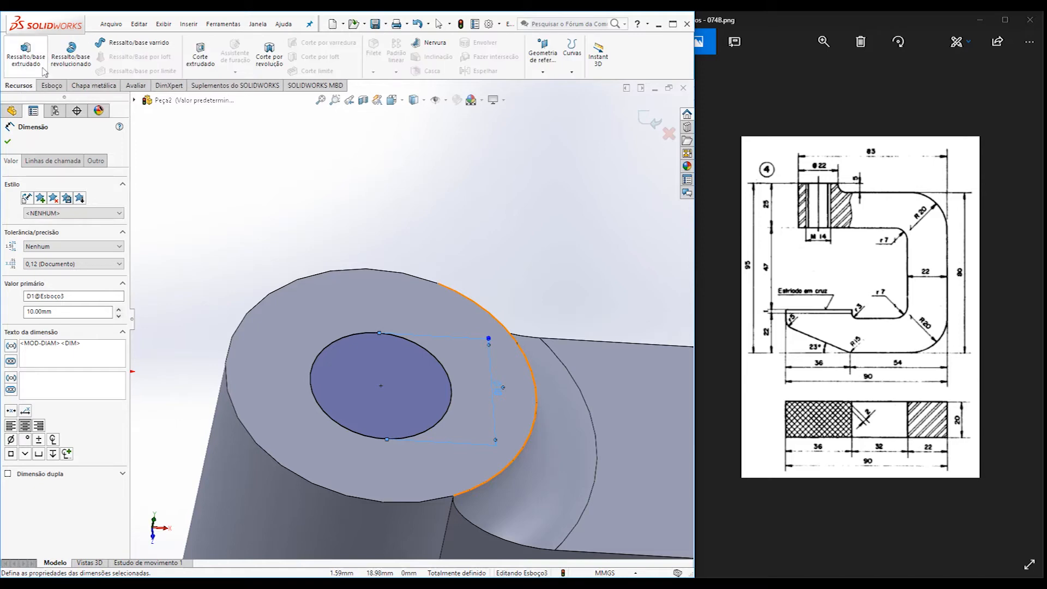
{"action": "left_click", "coordinate": [200, 54]}
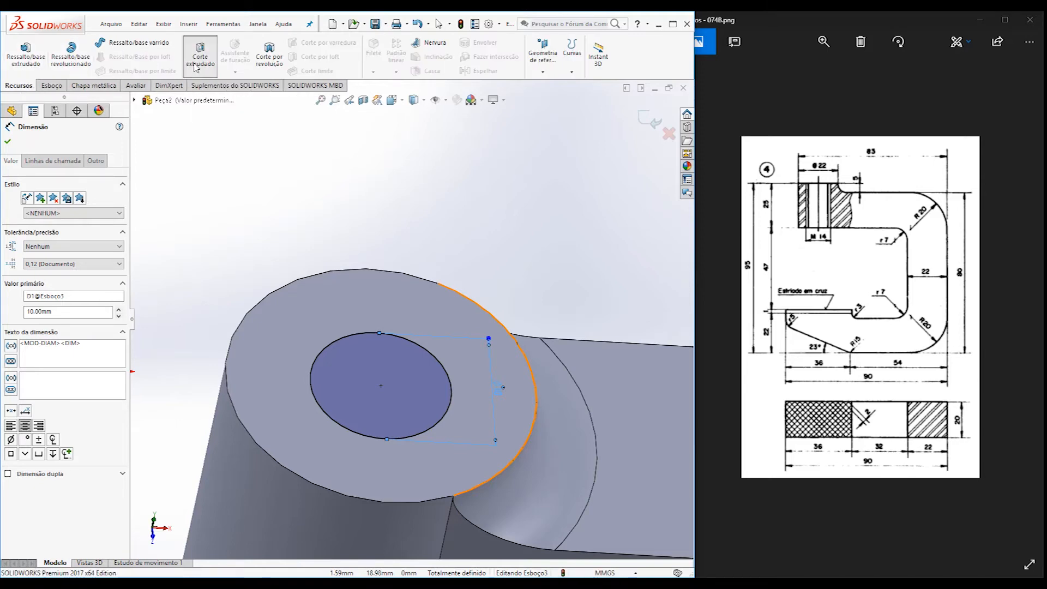
{"action": "middle_click_drag", "start_coordinate": [421, 377], "coordinate": [342, 380]}
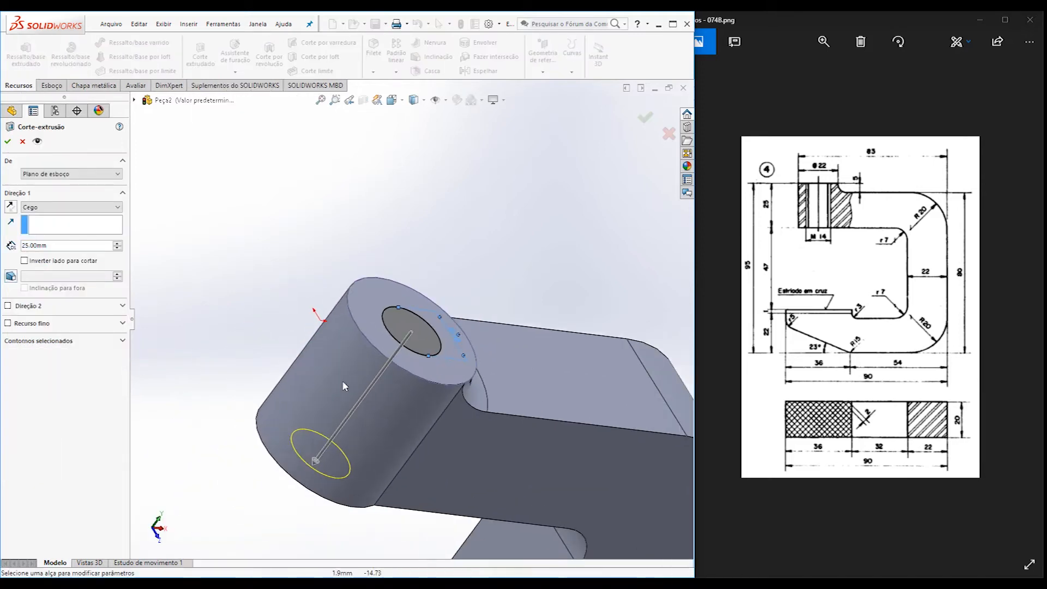
{"action": "left_click", "coordinate": [44, 211]}
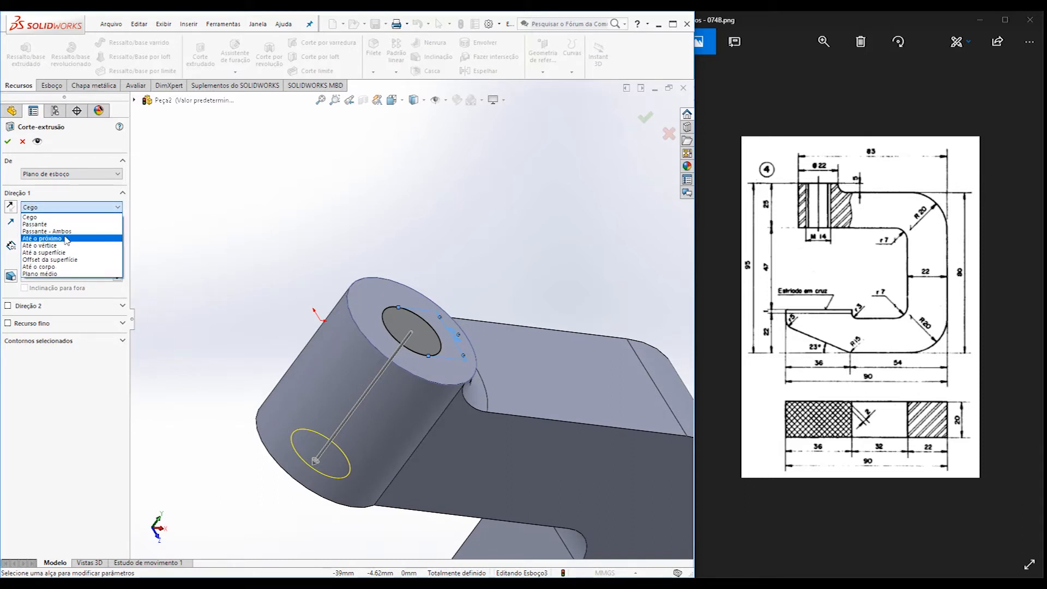
{"action": "left_click", "coordinate": [66, 238]}
{"action": "middle_click_drag", "start_coordinate": [330, 412], "coordinate": [390, 349]}
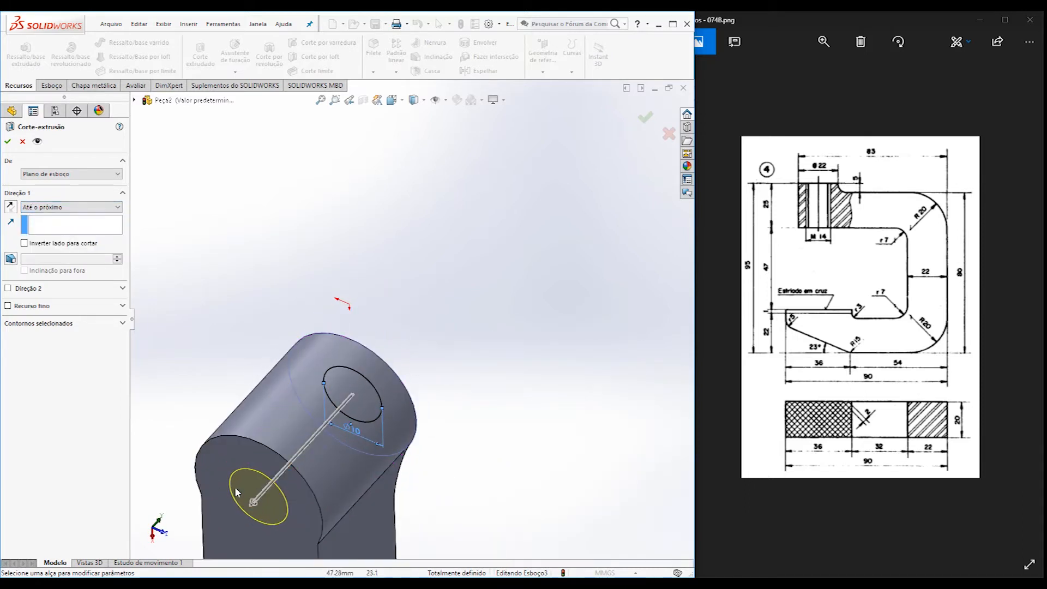
{"action": "left_click", "coordinate": [8, 141]}
Set up a Metric Tap M14x2.0 cut thread, 30 mm deep, on the top edge of the boss's hole.
{"action": "middle_click_drag", "start_coordinate": [300, 305], "coordinate": [349, 218]}
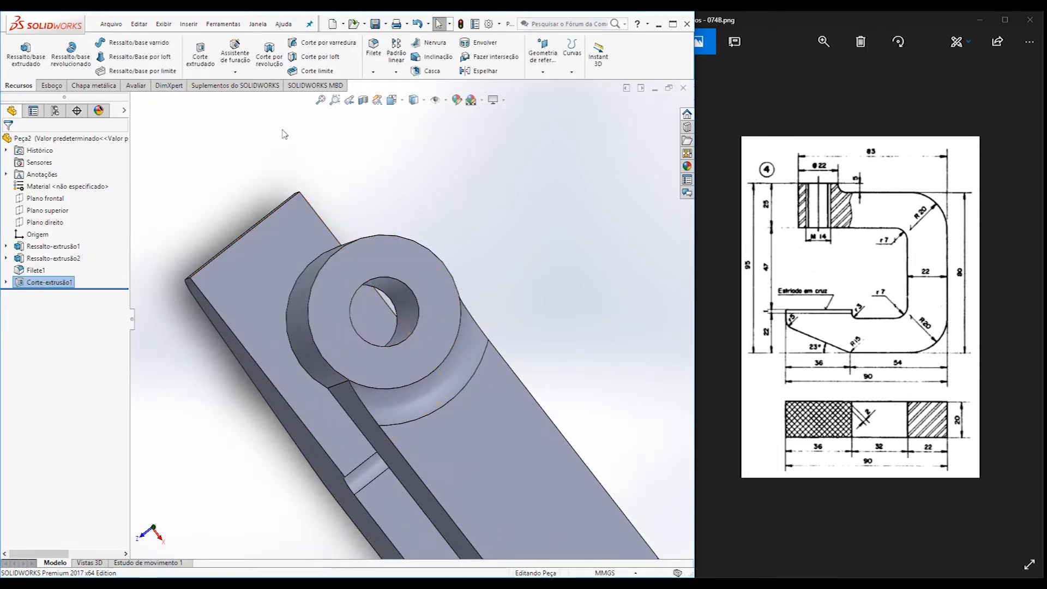
{"action": "left_click", "coordinate": [235, 73]}
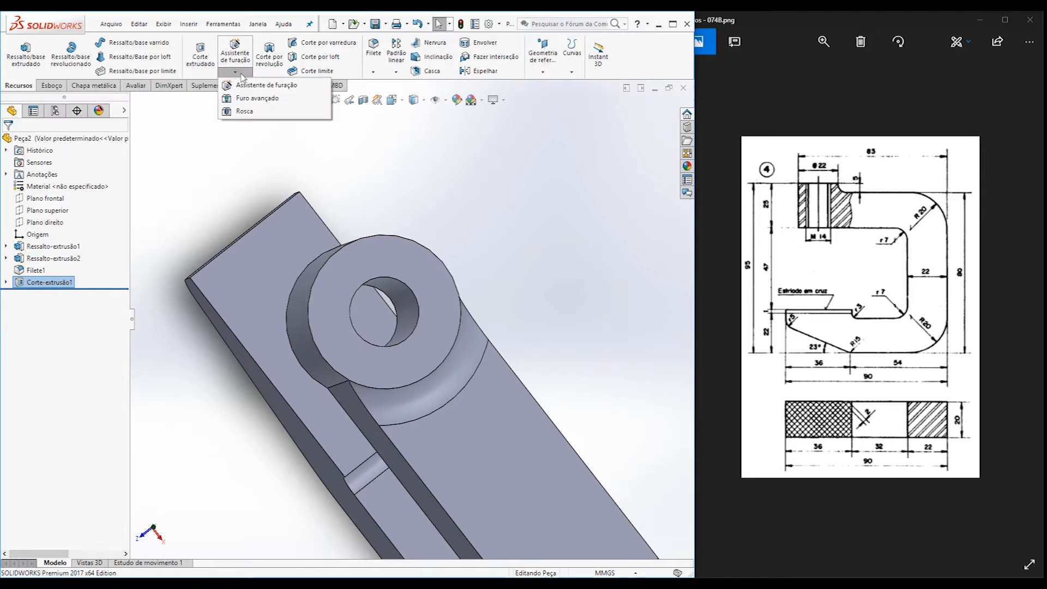
{"action": "left_click", "coordinate": [244, 111]}
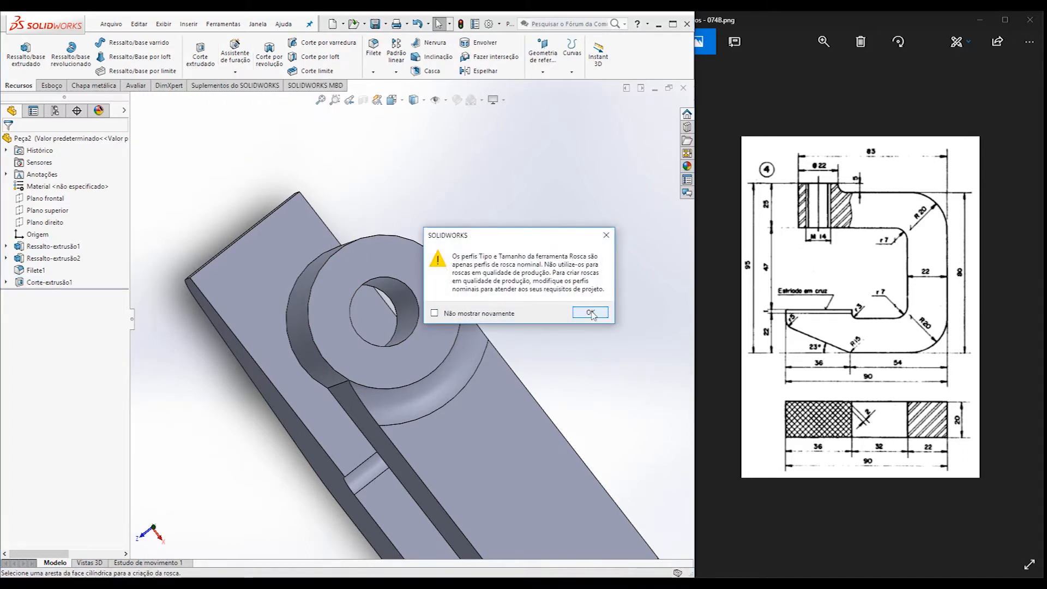
{"action": "left_click", "coordinate": [592, 314]}
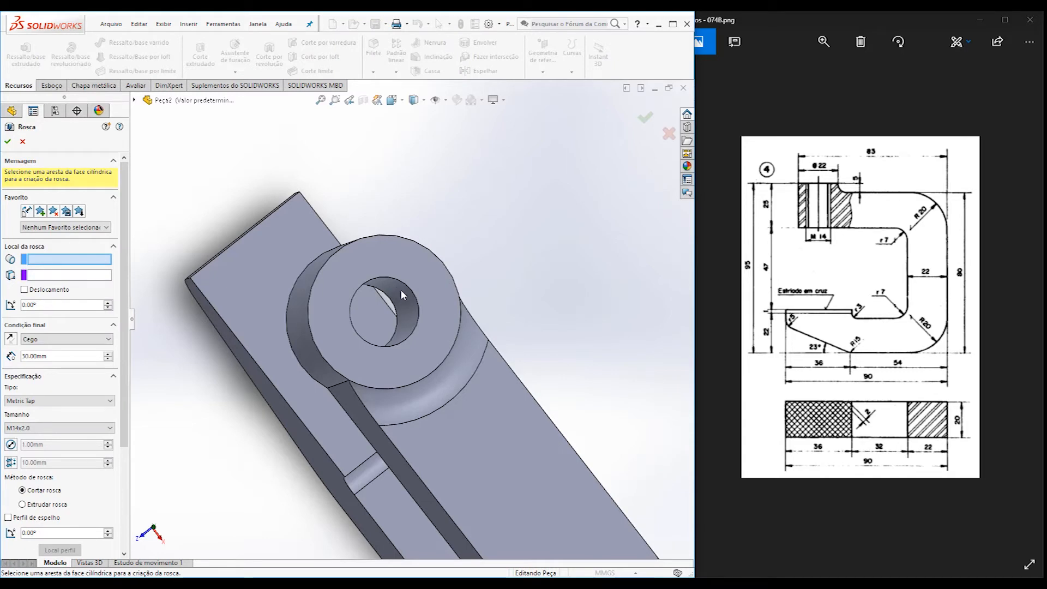
{"action": "left_click", "coordinate": [414, 293]}
{"action": "middle_click_drag", "start_coordinate": [415, 313], "coordinate": [211, 314]}
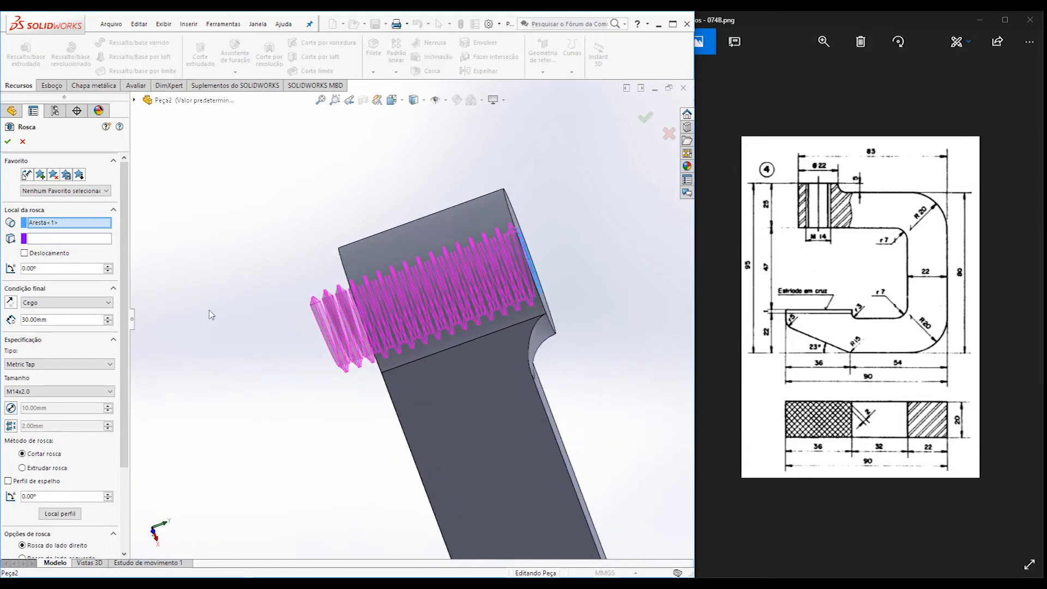
Offset the thread's start 2 mm outward beyond the boss's top face and create the thread.
{"action": "left_click", "coordinate": [33, 256]}
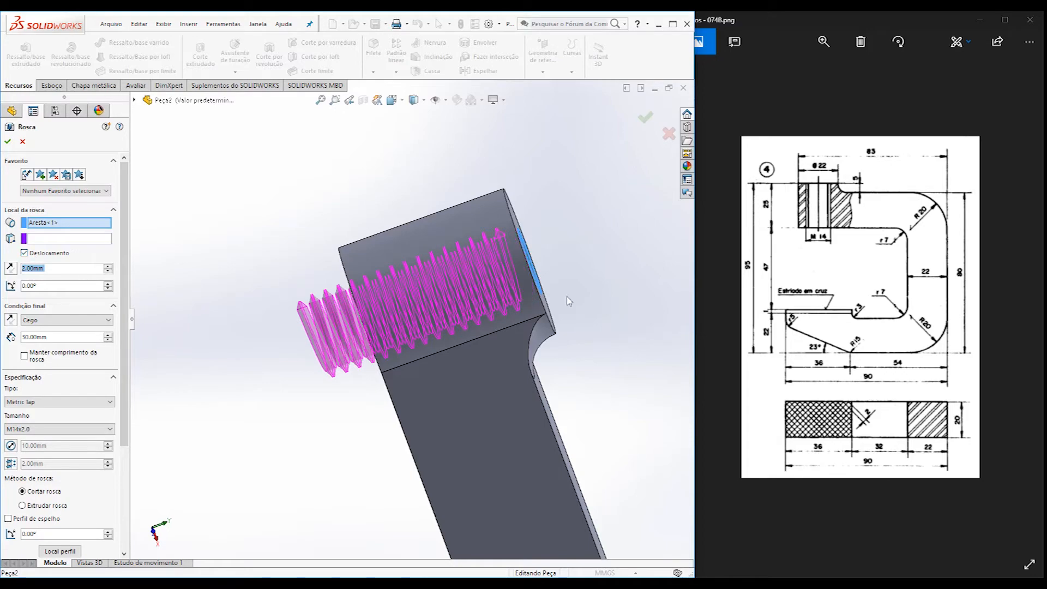
{"action": "scroll", "coordinate": [567, 301], "scroll_direction": "down", "scroll_amount": 10}
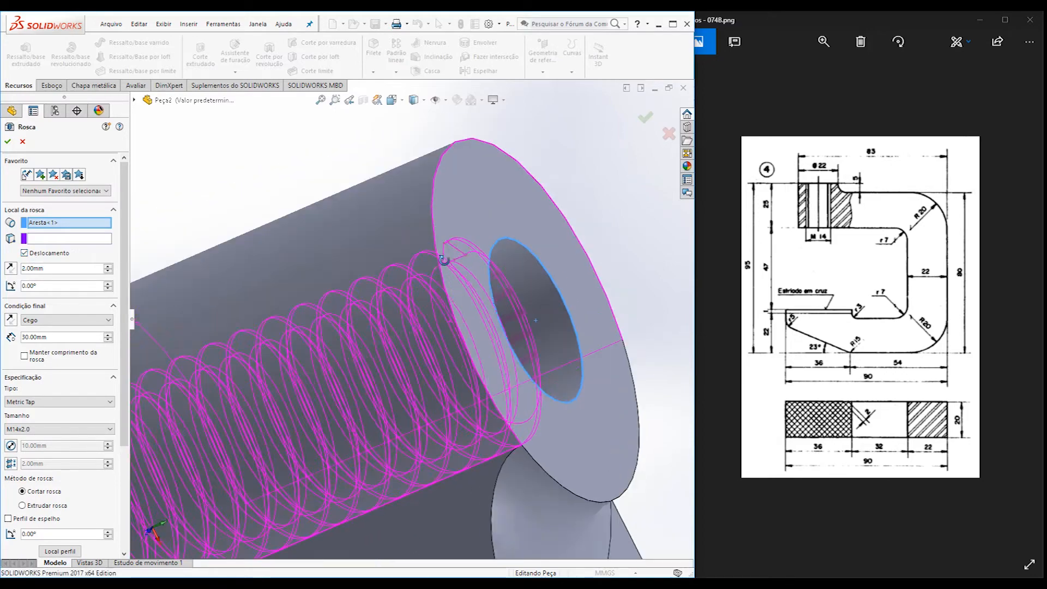
{"action": "middle_click_drag", "start_coordinate": [443, 260], "coordinate": [443, 268]}
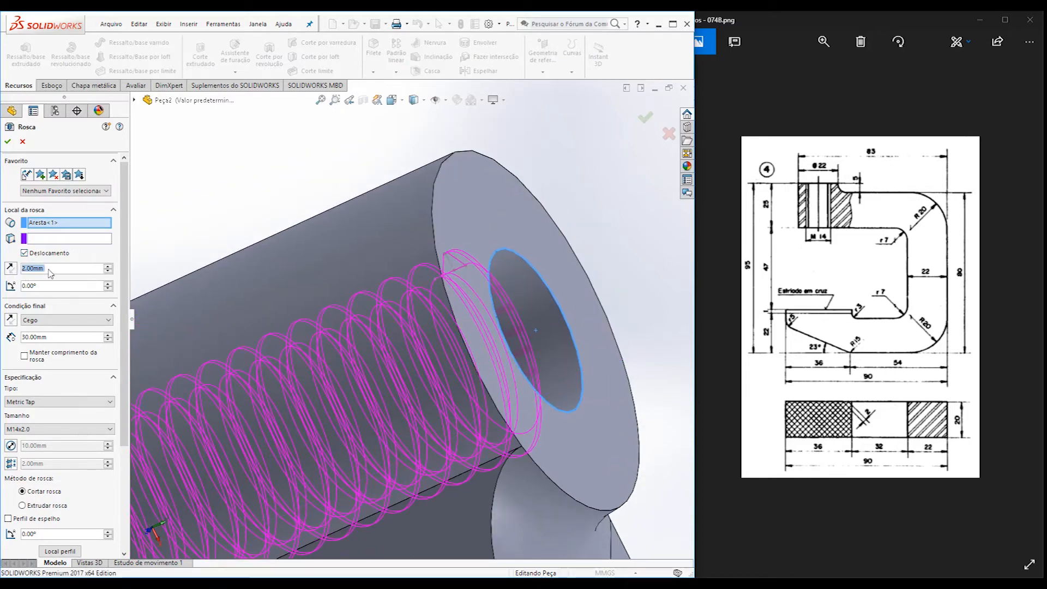
{"action": "left_click", "coordinate": [10, 268]}
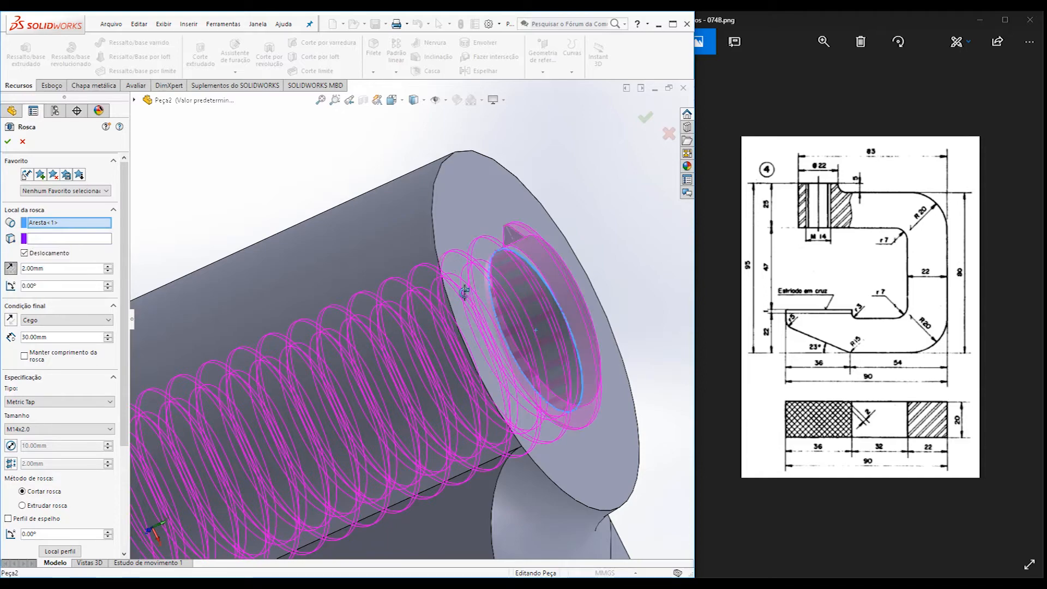
{"action": "middle_click_drag", "start_coordinate": [490, 262], "coordinate": [496, 267]}
{"action": "middle_click_drag", "start_coordinate": [498, 270], "coordinate": [497, 256]}
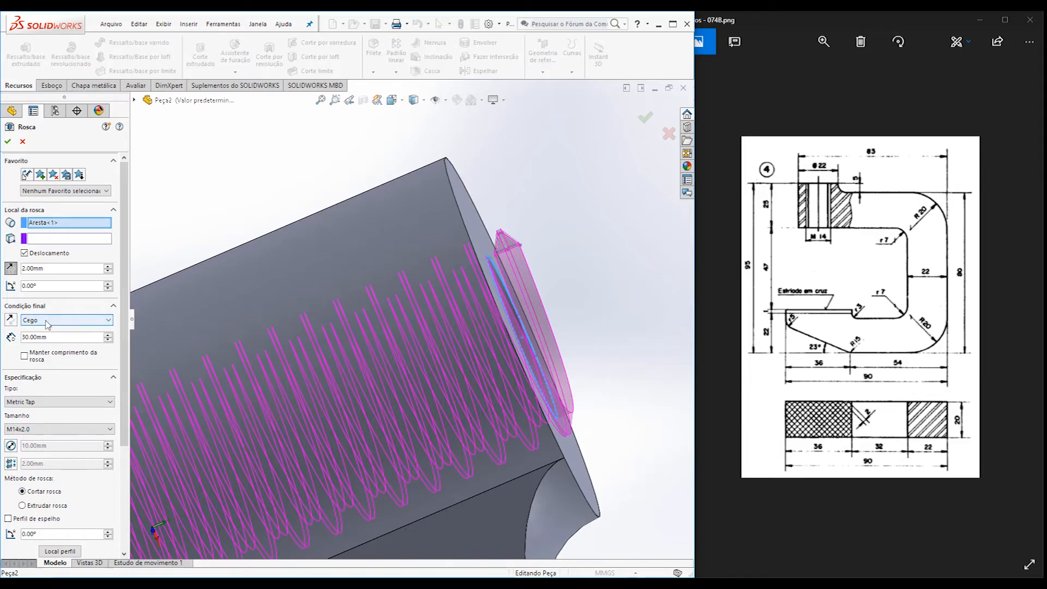
{"action": "middle_click_drag", "start_coordinate": [121, 347], "coordinate": [255, 361]}
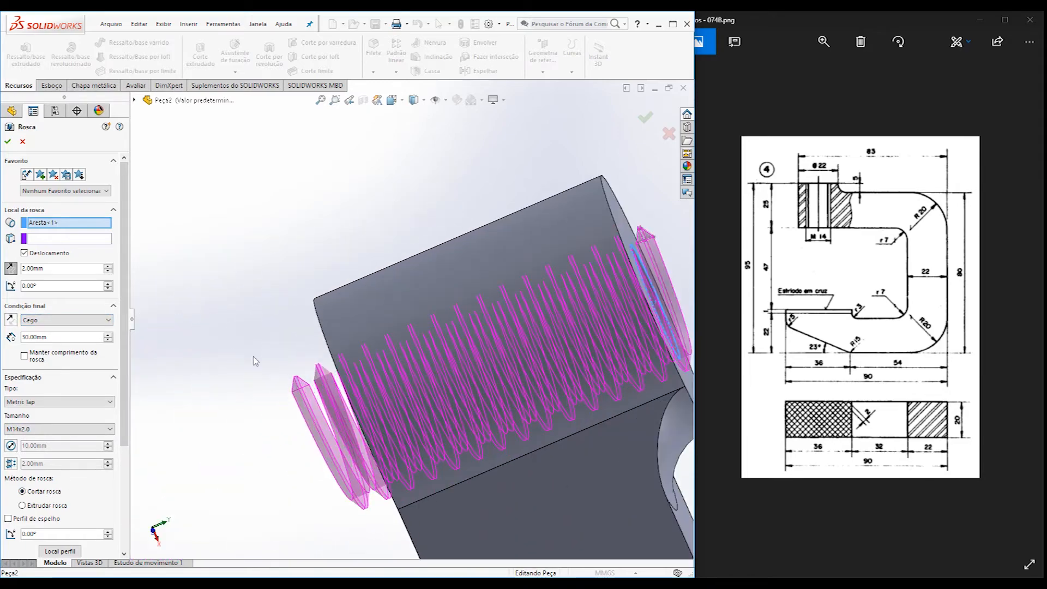
{"action": "middle_click_drag", "start_coordinate": [318, 369], "coordinate": [339, 362]}
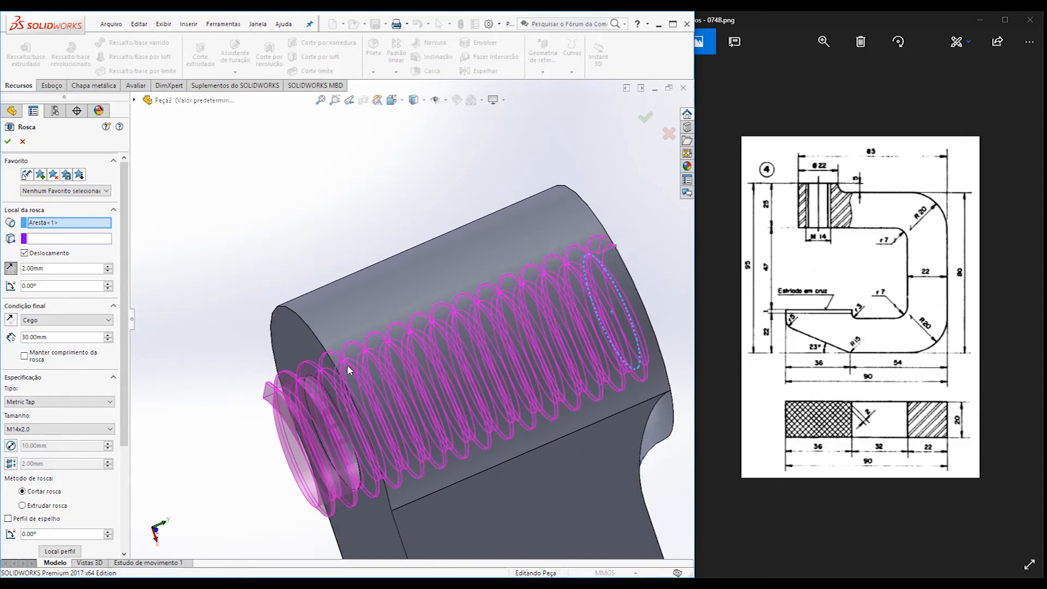
{"action": "middle_click_drag", "start_coordinate": [409, 431], "coordinate": [361, 328]}
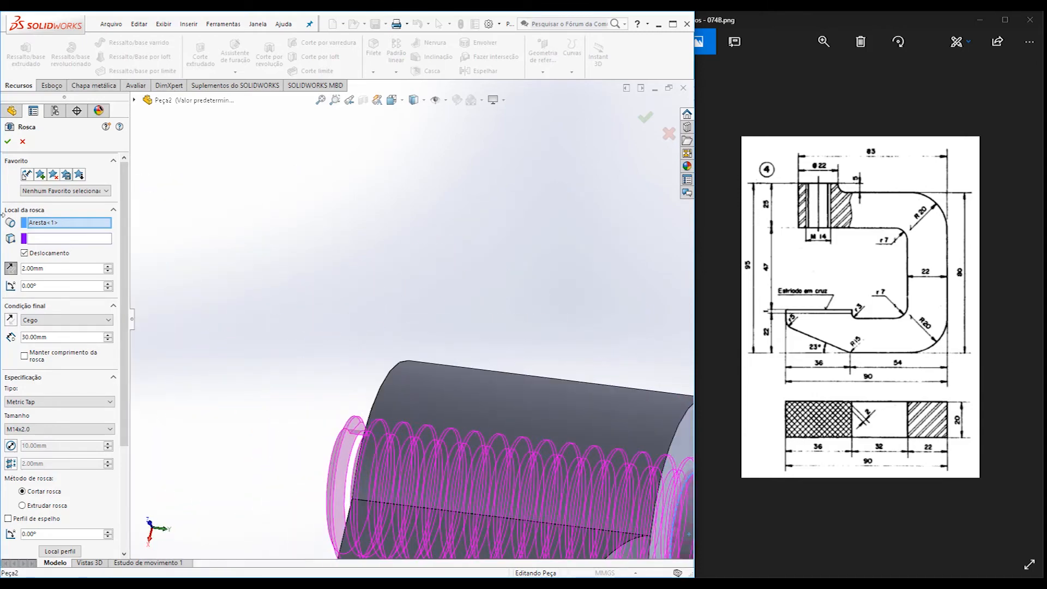
{"action": "left_click", "coordinate": [8, 143]}
Start a sketch on the raised top face of the clamp's lower jaw, viewed normal to the face.
{"action": "middle_click_drag", "start_coordinate": [401, 329], "coordinate": [251, 416]}
{"action": "scroll", "coordinate": [517, 445], "scroll_direction": "up", "scroll_amount": 5}
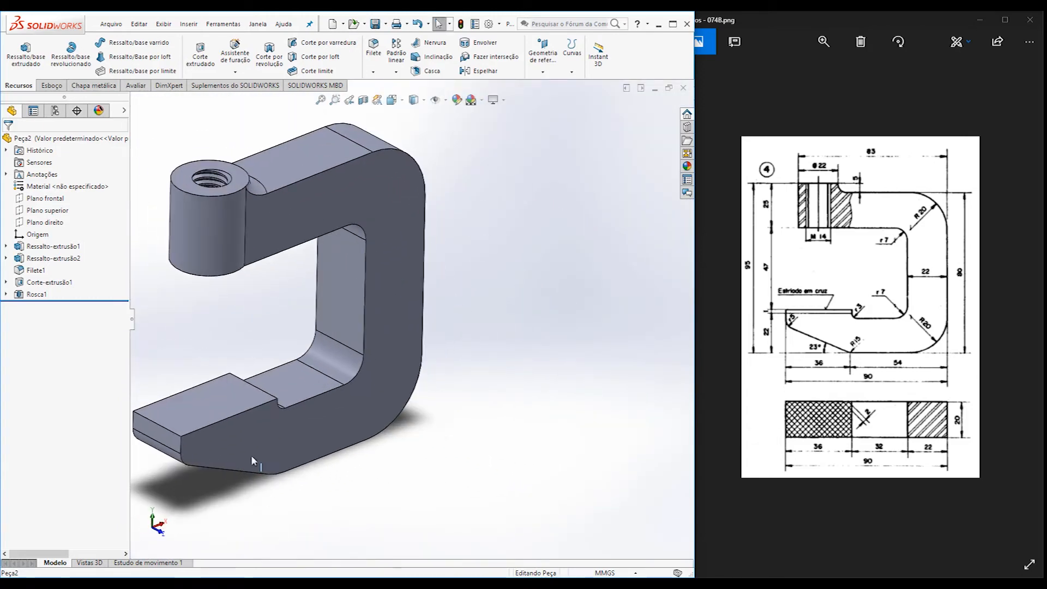
{"action": "scroll", "coordinate": [250, 415], "scroll_direction": "down", "scroll_amount": 5}
{"action": "left_click", "coordinate": [356, 291]}
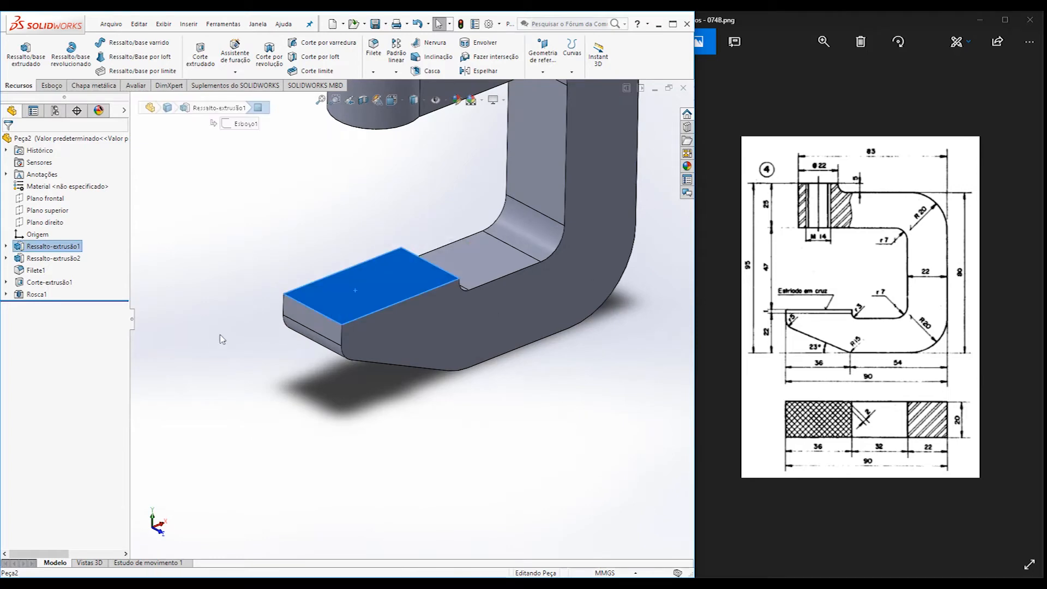
{"action": "middle_click_drag", "start_coordinate": [381, 275], "coordinate": [385, 344]}
{"action": "scroll", "coordinate": [333, 279], "scroll_direction": "down", "scroll_amount": 3}
{"action": "scroll", "coordinate": [343, 286], "scroll_direction": "down", "scroll_amount": 3}
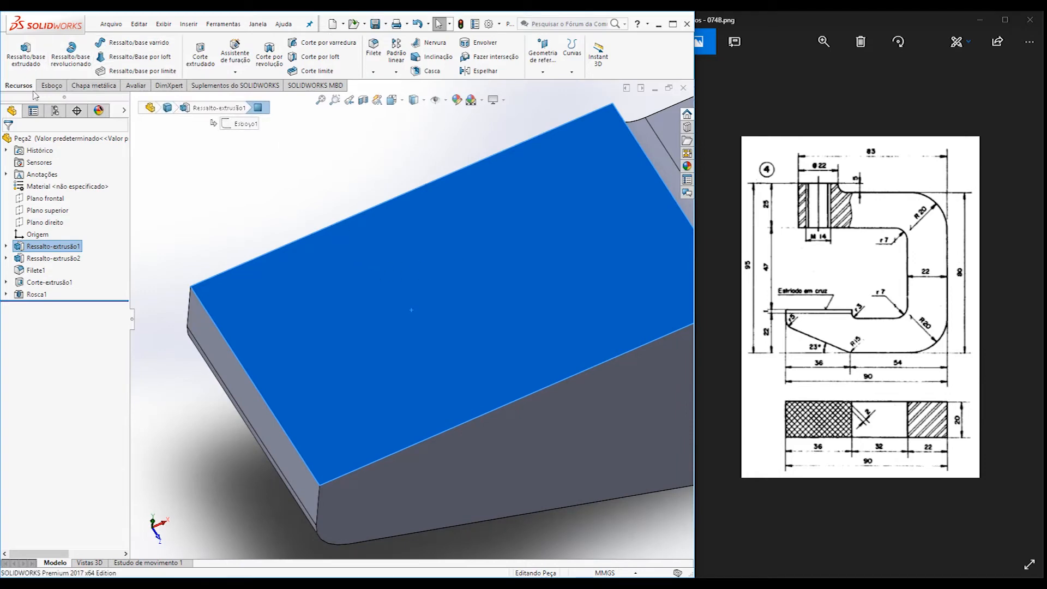
{"action": "left_click", "coordinate": [263, 321]}
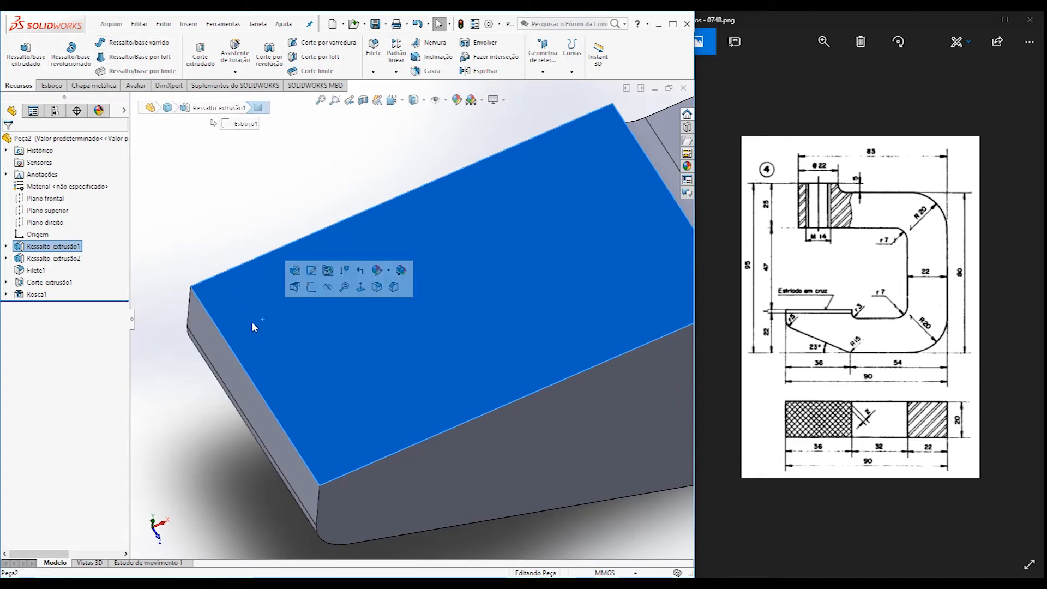
{"action": "left_click", "coordinate": [51, 85]}
{"action": "left_click", "coordinate": [20, 67]}
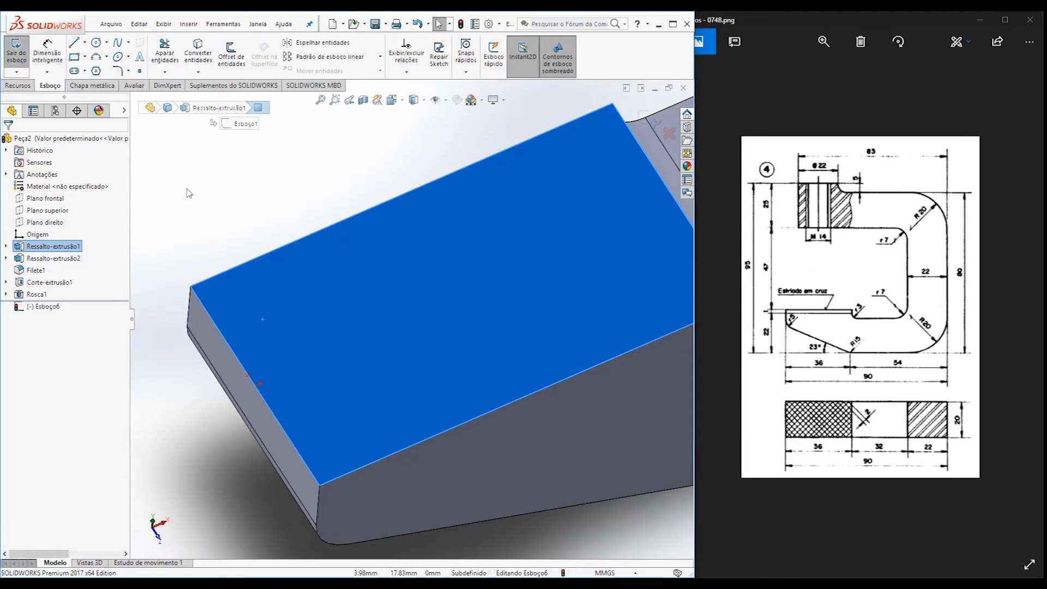
{"action": "scroll", "coordinate": [234, 362], "scroll_direction": "up", "scroll_amount": 3}
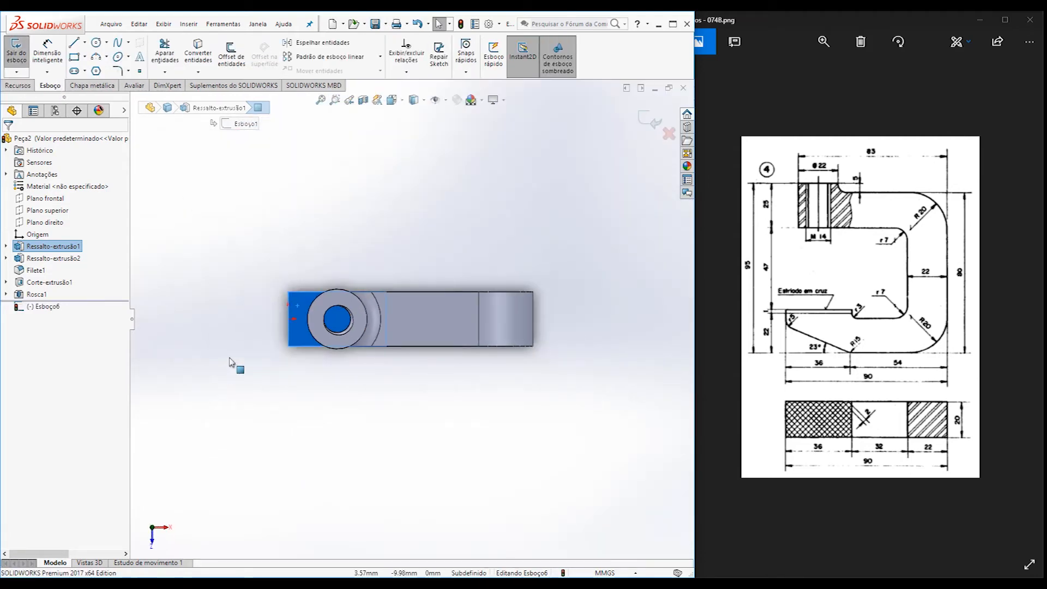
{"action": "scroll", "coordinate": [374, 292], "scroll_direction": "down", "scroll_amount": 10}
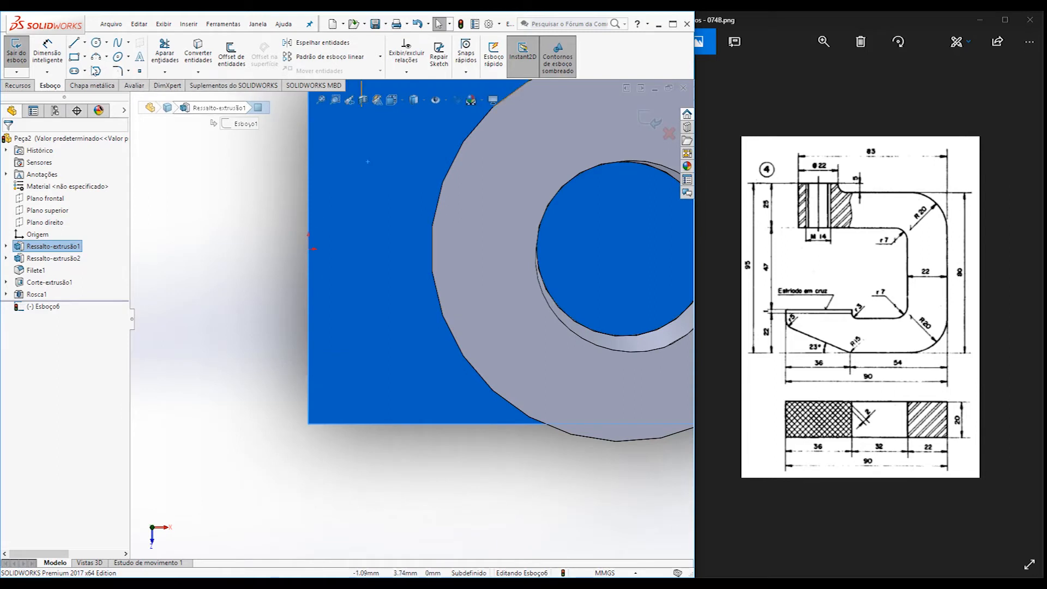
Sketch a tilted 3-point corner rectangle, about 4.3 by 4.7 mm, with corners on the jaw face's end and front edges.
{"action": "left_click", "coordinate": [84, 58]}
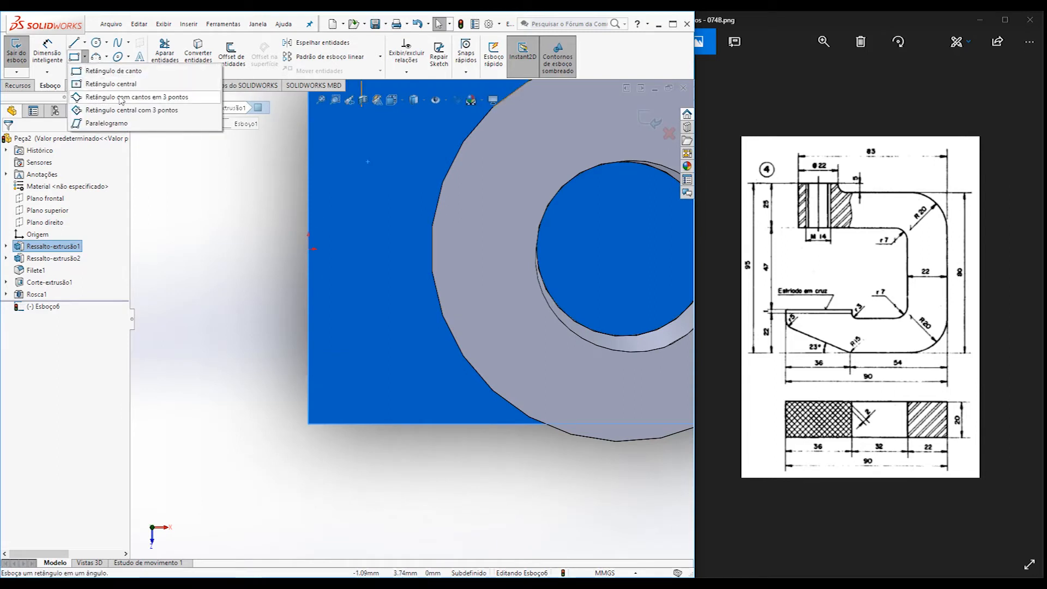
{"action": "left_click", "coordinate": [162, 99]}
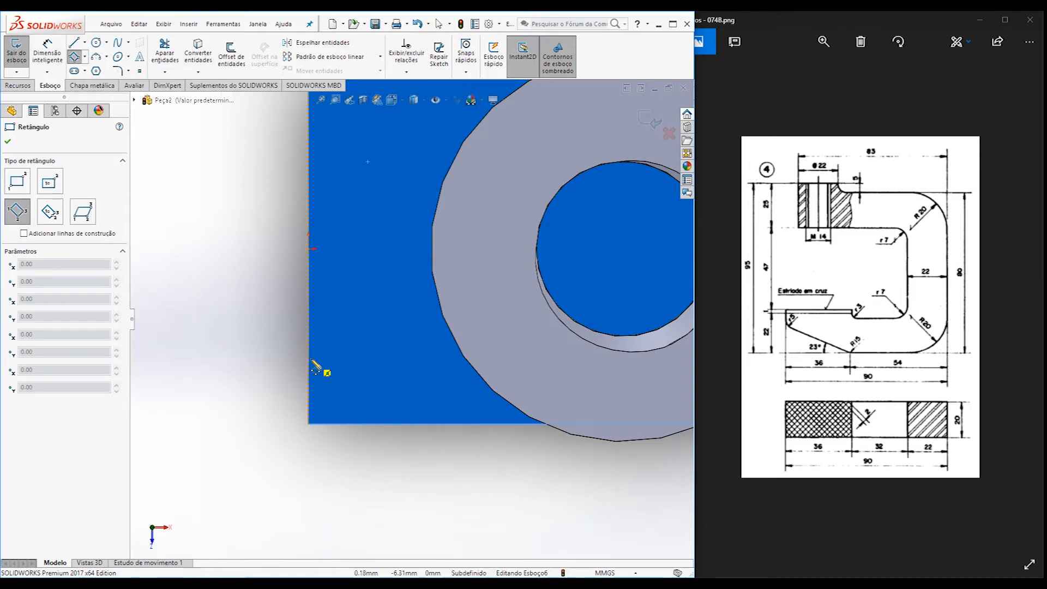
{"action": "left_click", "coordinate": [310, 358]}
{"action": "left_click", "coordinate": [358, 423]}
{"action": "left_click", "coordinate": [417, 378]}
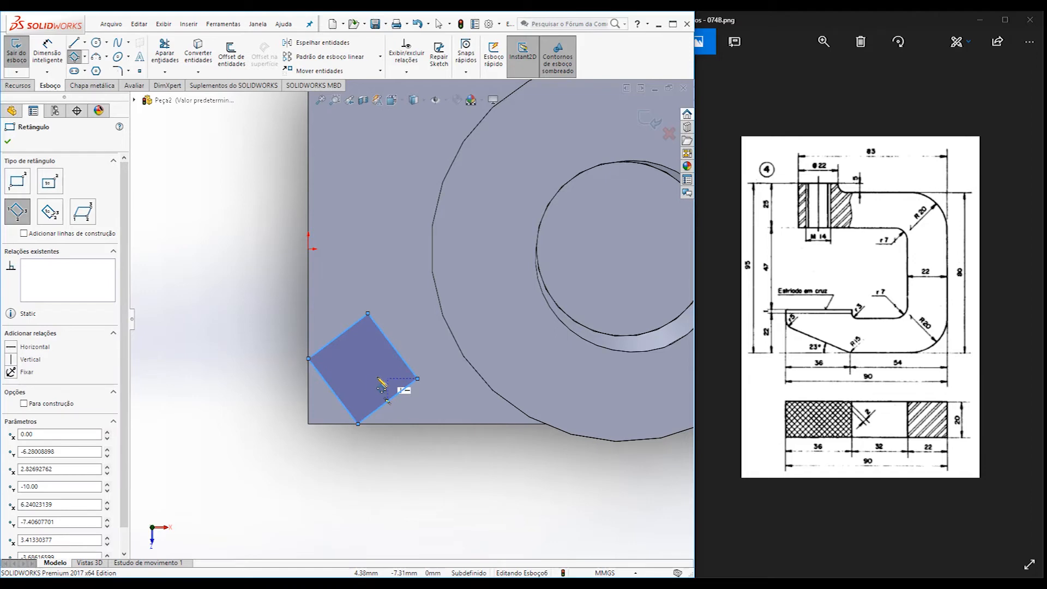
{"action": "key", "text": "Escape"}
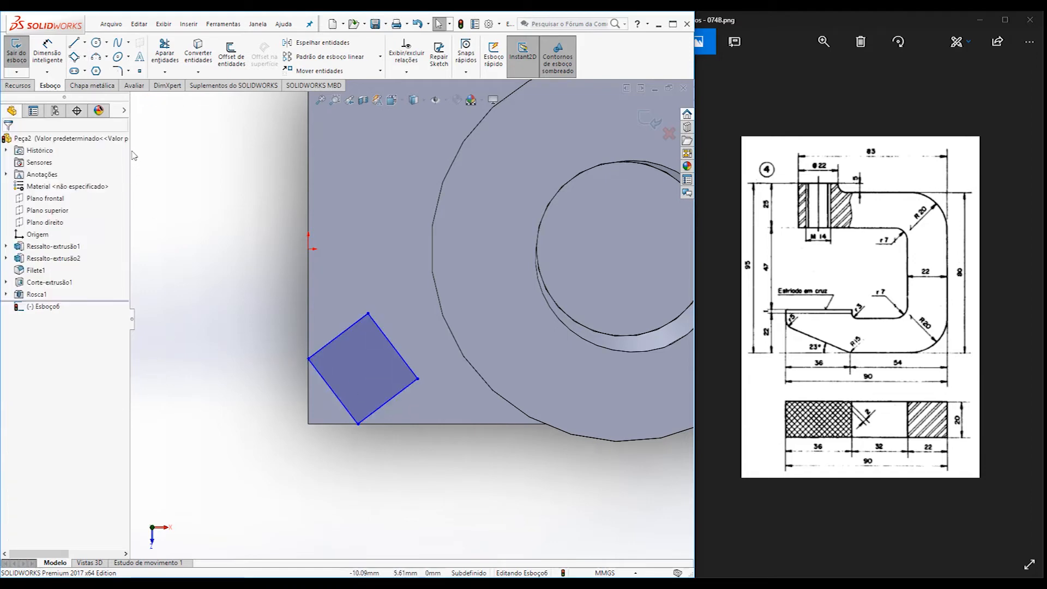
Dimension two adjacent sides of the tilted rectangle to 2 mm each.
{"action": "left_click", "coordinate": [47, 53]}
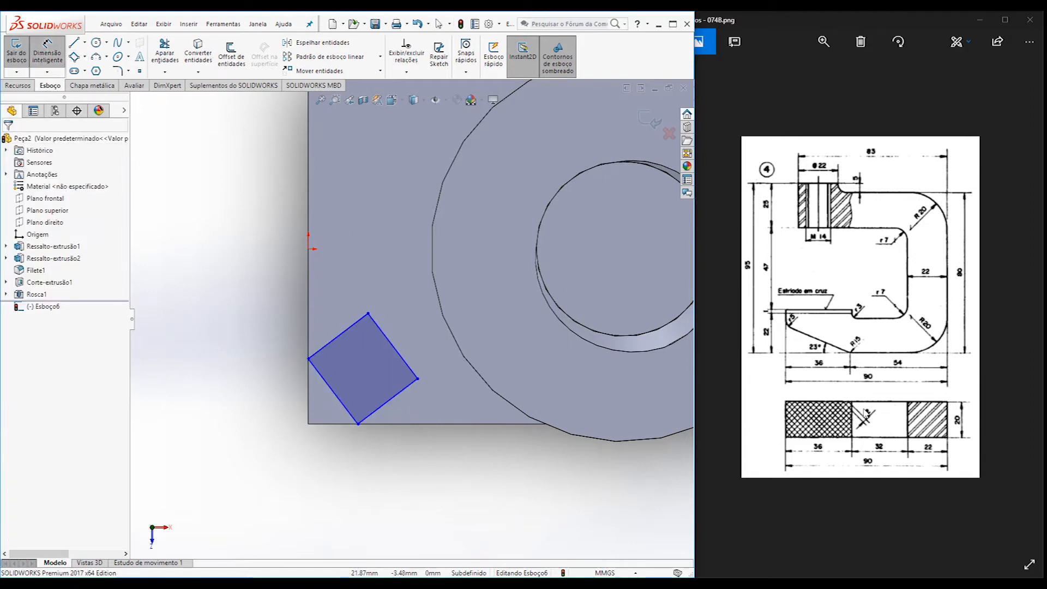
{"action": "left_click", "coordinate": [338, 336]}
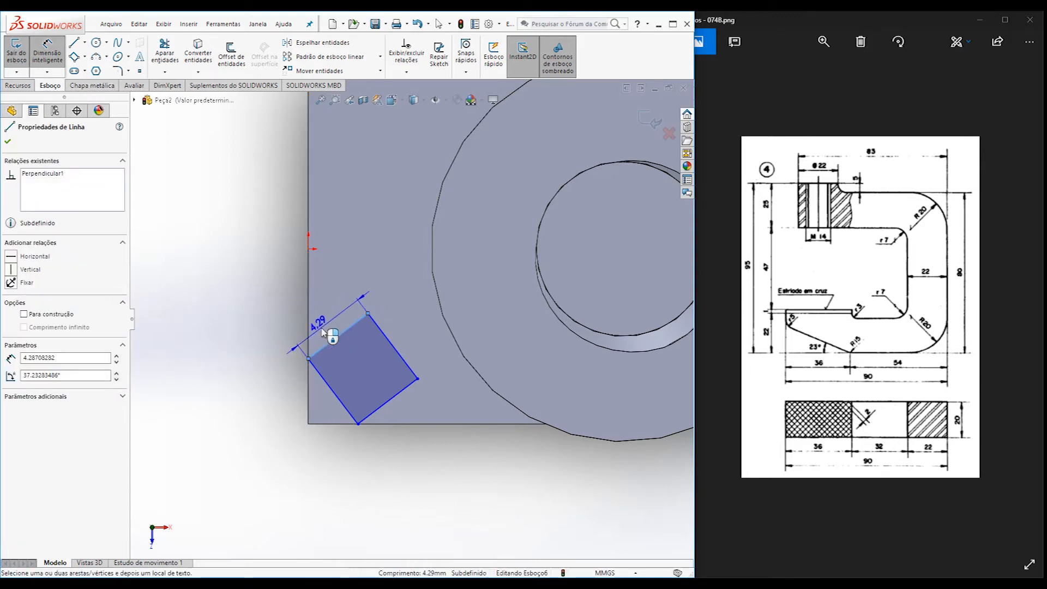
{"action": "left_click", "coordinate": [334, 332]}
{"action": "type", "text": "2"}
{"action": "mouse_move", "coordinate": [292, 370]}
{"action": "key", "text": "Return"}
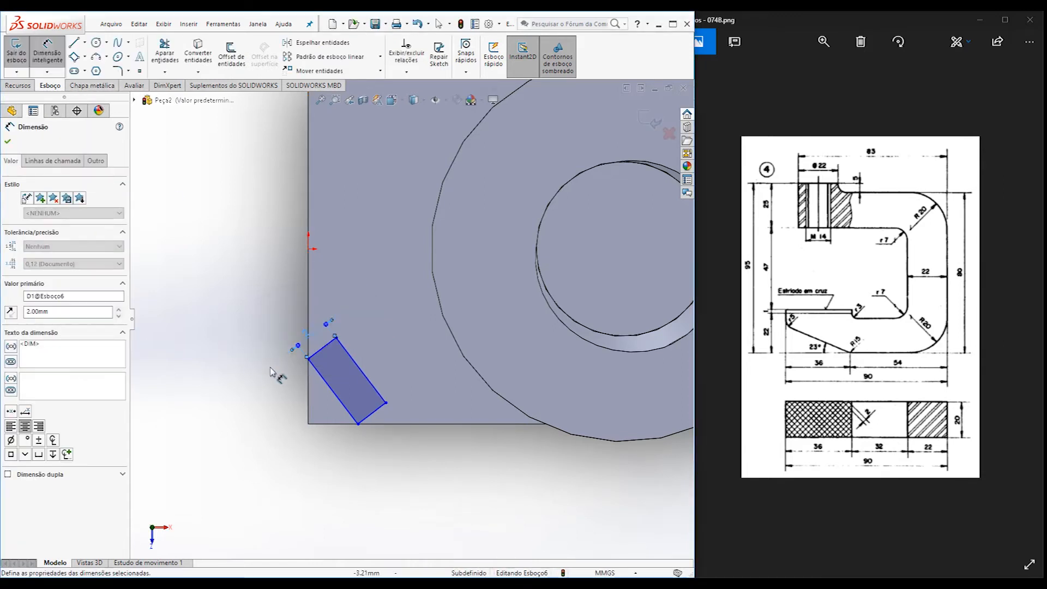
{"action": "left_click", "coordinate": [326, 388]}
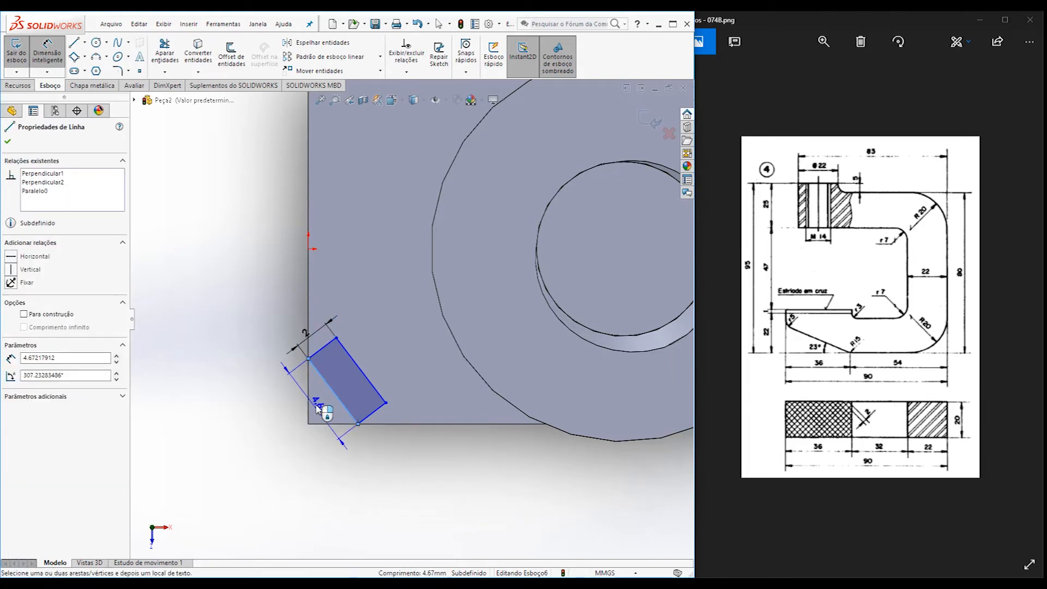
{"action": "left_click", "coordinate": [322, 412]}
{"action": "type", "text": "2"}
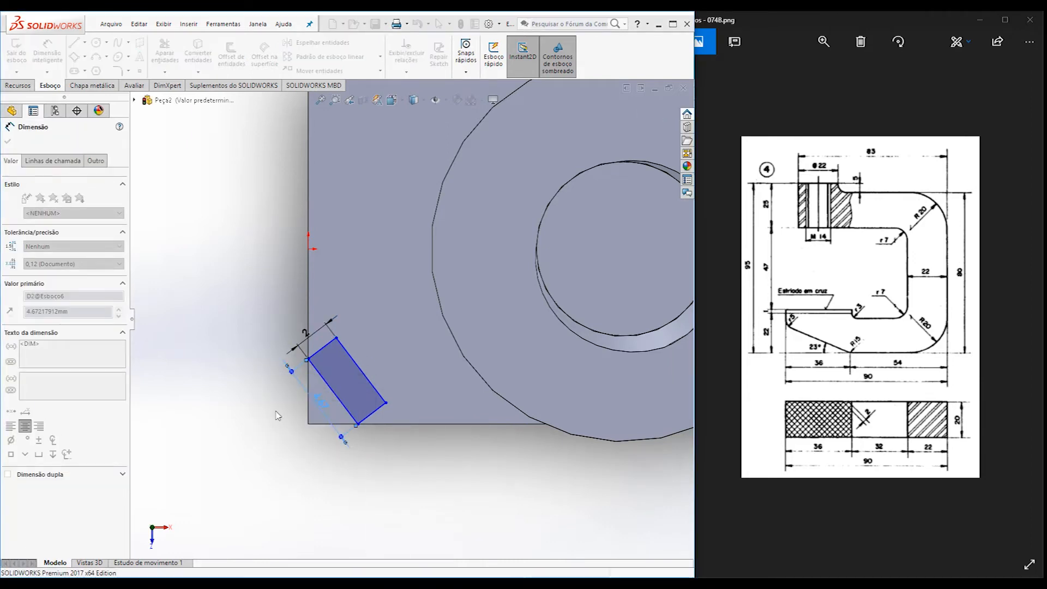
{"action": "key", "text": "Return"}
Dimension the angle between the square's lower side and the jaw's end edge to 45°.
{"action": "scroll", "coordinate": [331, 392], "scroll_direction": "up", "scroll_amount": 2}
{"action": "scroll", "coordinate": [331, 391], "scroll_direction": "up", "scroll_amount": 3}
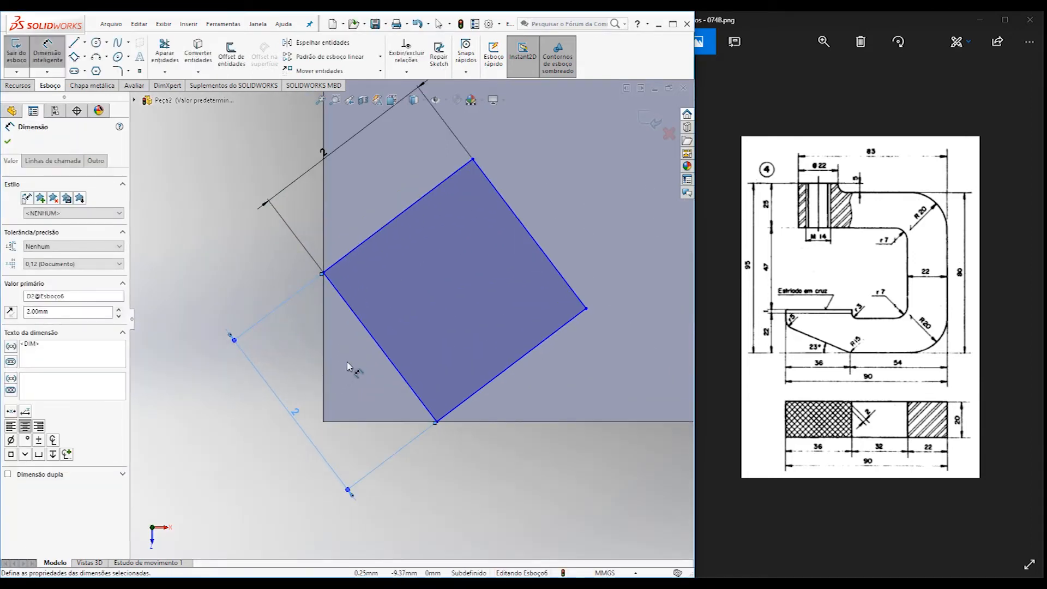
{"action": "left_click", "coordinate": [358, 326]}
{"action": "left_click", "coordinate": [324, 329]}
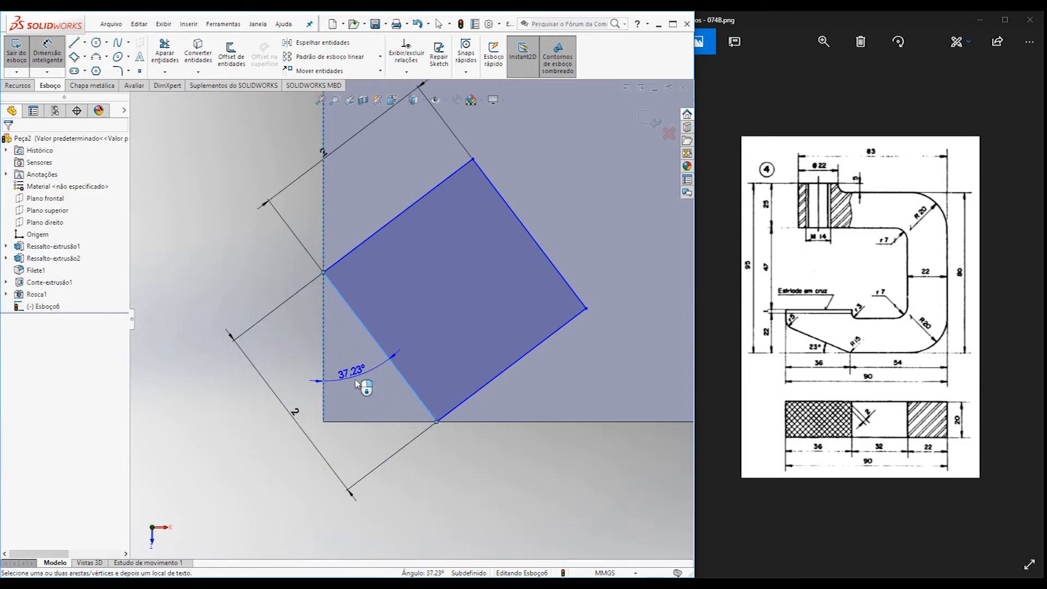
{"action": "left_click", "coordinate": [357, 385]}
{"action": "type", "text": "45"}
{"action": "key", "text": "Return"}
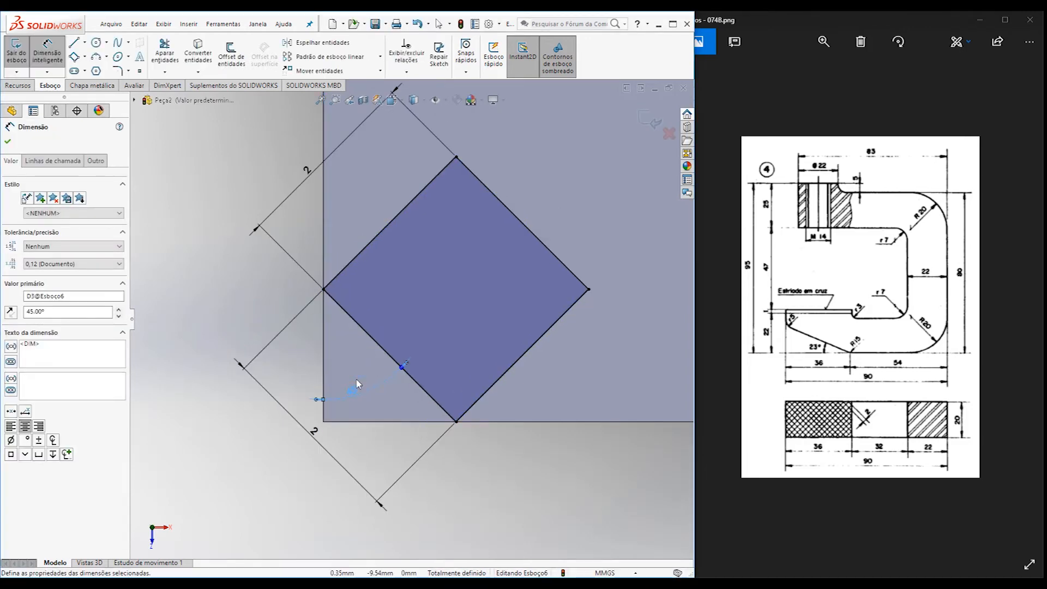
{"action": "key", "text": "Escape"}
Set up a blind boss extrusion of the small square with a depth of 1 mm.
{"action": "scroll", "coordinate": [399, 426], "scroll_direction": "down", "scroll_amount": 5}
{"action": "middle_click_drag", "start_coordinate": [458, 344], "coordinate": [449, 288]}
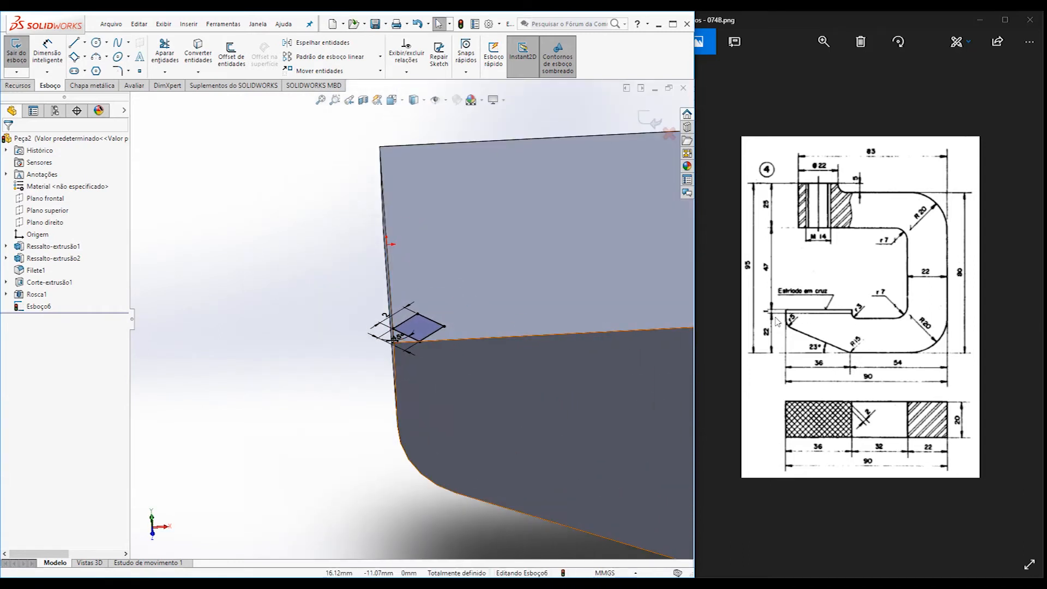
{"action": "left_click", "coordinate": [18, 85]}
{"action": "left_click", "coordinate": [26, 55]}
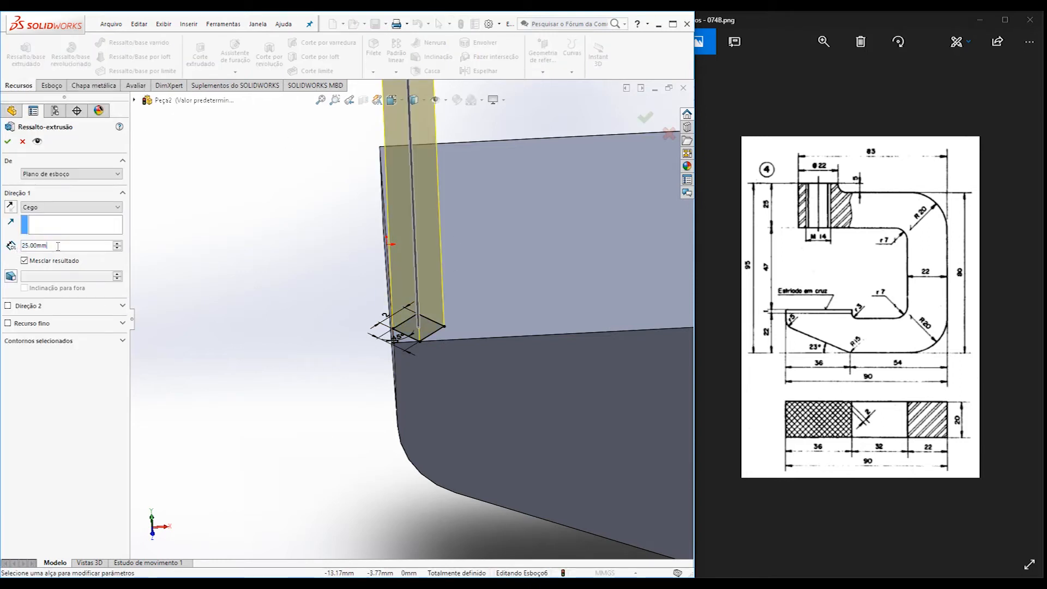
{"action": "type", "text": "1"}
{"action": "key", "text": "Return"}
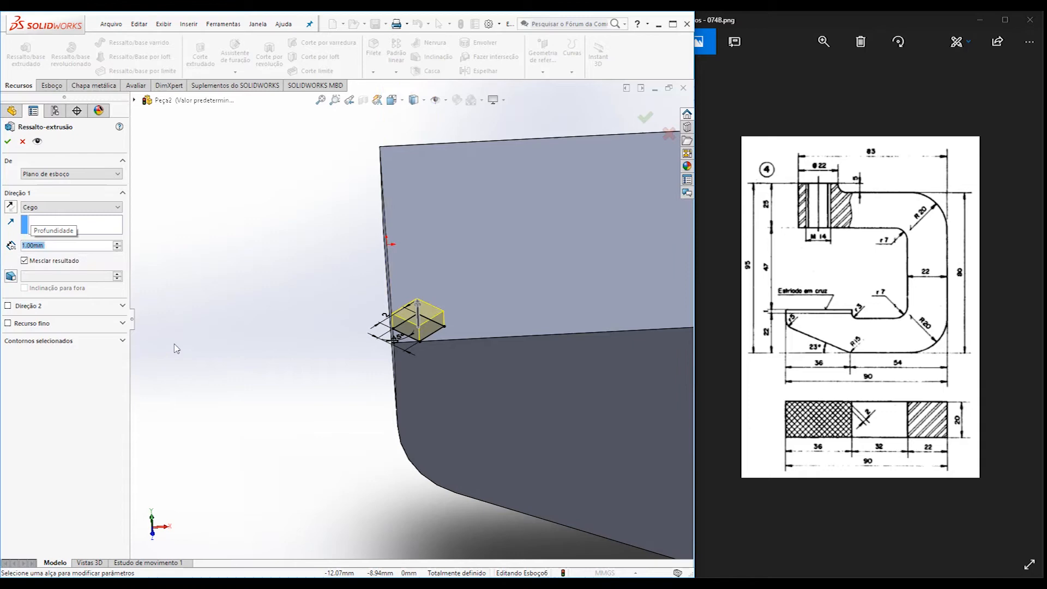
{"action": "scroll", "coordinate": [463, 326], "scroll_direction": "up", "scroll_amount": 3}
{"action": "scroll", "coordinate": [462, 326], "scroll_direction": "up", "scroll_amount": 2}
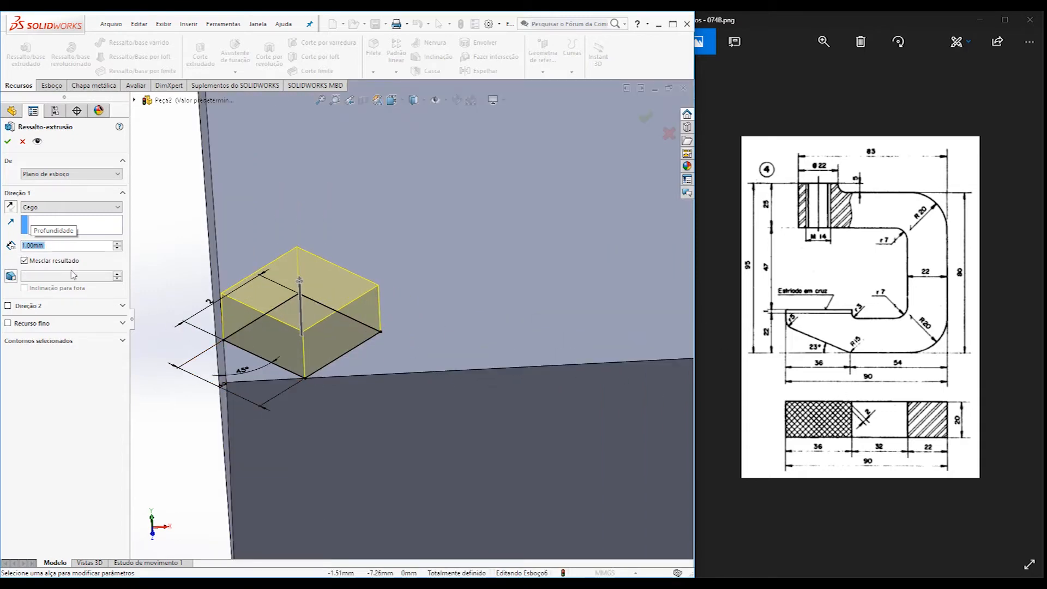
Add a 30° inward draft to the extrusion and create the tapered boss.
{"action": "left_click", "coordinate": [11, 276]}
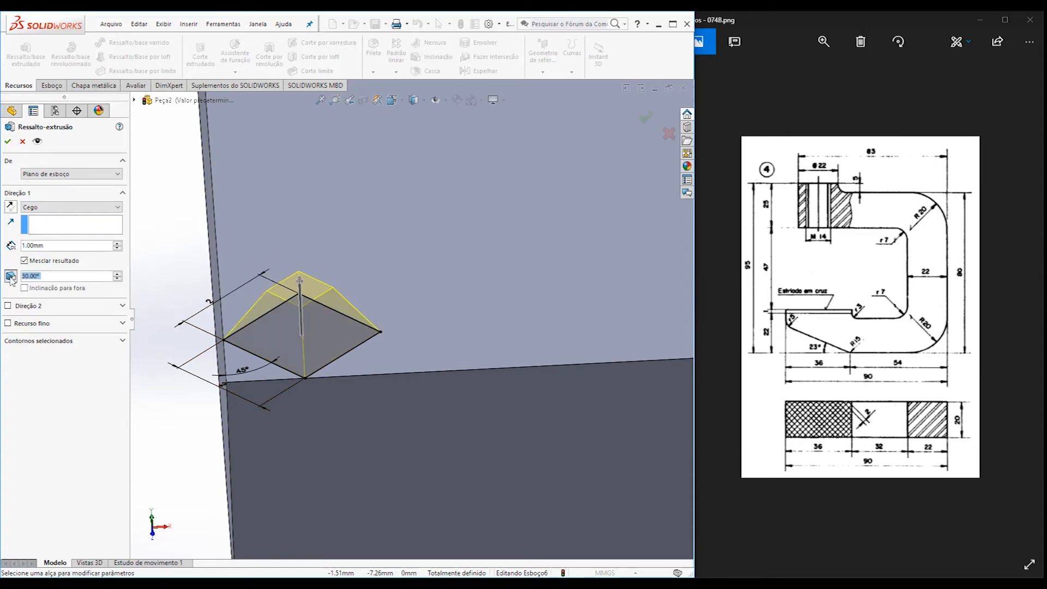
{"action": "middle_click_drag", "start_coordinate": [399, 311], "coordinate": [366, 326]}
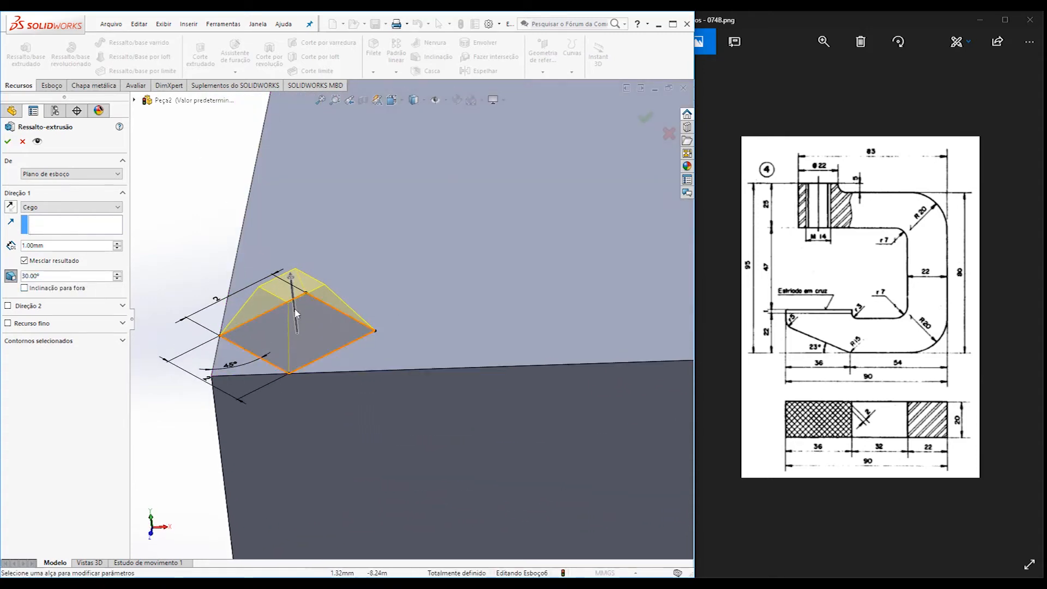
{"action": "left_click", "coordinate": [7, 142]}
Set up a fill pattern of the small tapered boss with the lower jaw's top face as its boundary.
{"action": "middle_click_drag", "start_coordinate": [338, 344], "coordinate": [299, 327]}
{"action": "scroll", "coordinate": [371, 288], "scroll_direction": "down", "scroll_amount": 3}
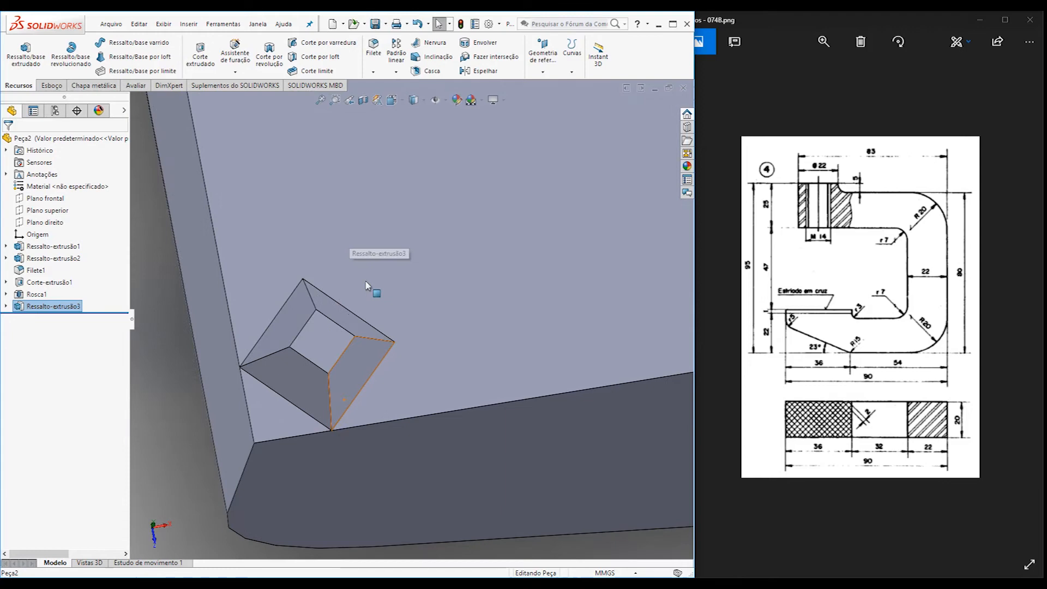
{"action": "scroll", "coordinate": [393, 398], "scroll_direction": "up", "scroll_amount": 5}
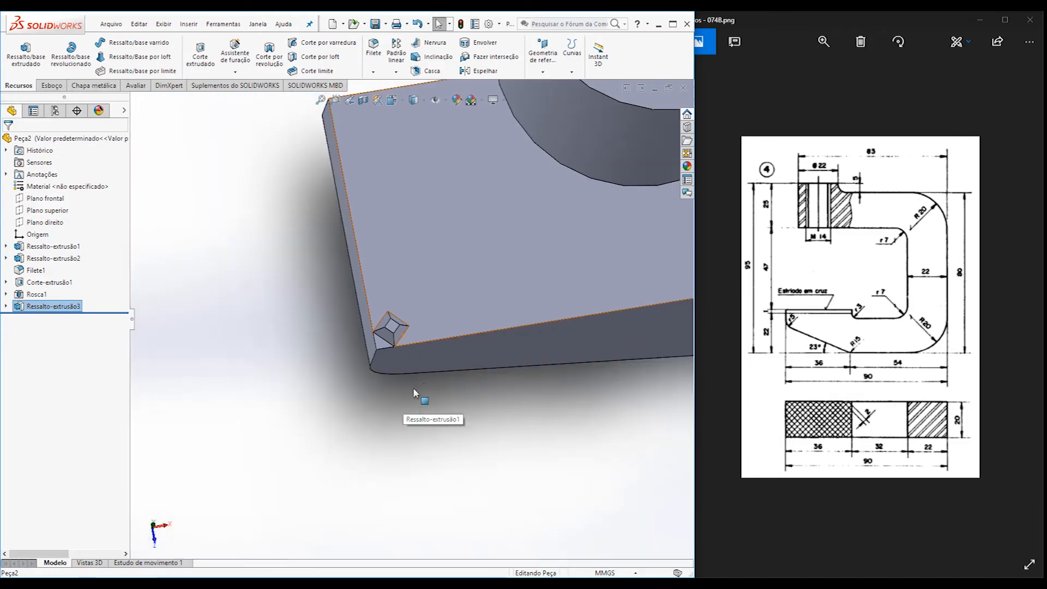
{"action": "middle_click_drag", "start_coordinate": [474, 316], "coordinate": [490, 280]}
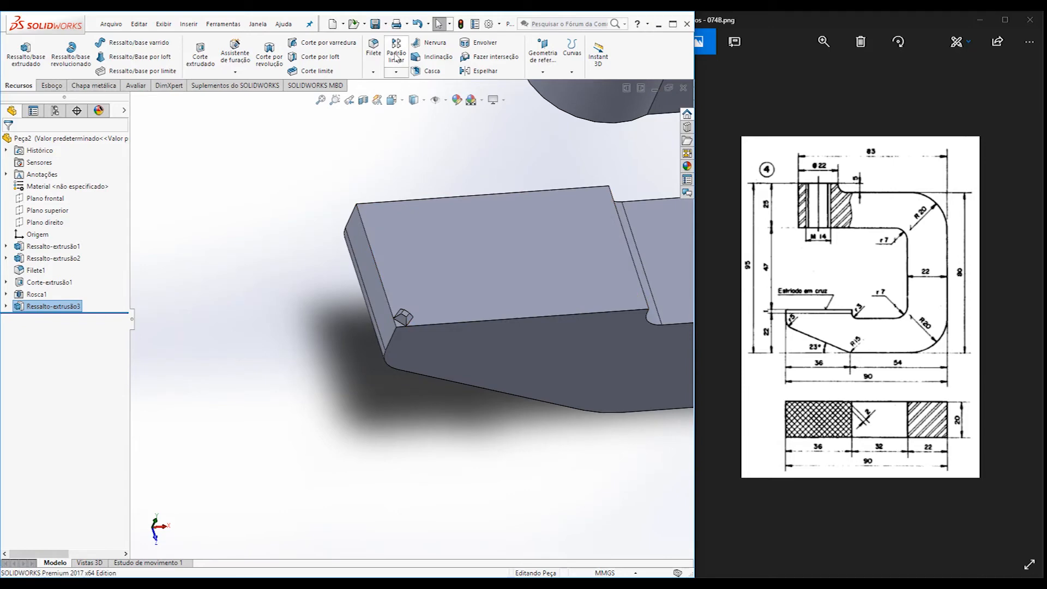
{"action": "left_click", "coordinate": [397, 72]}
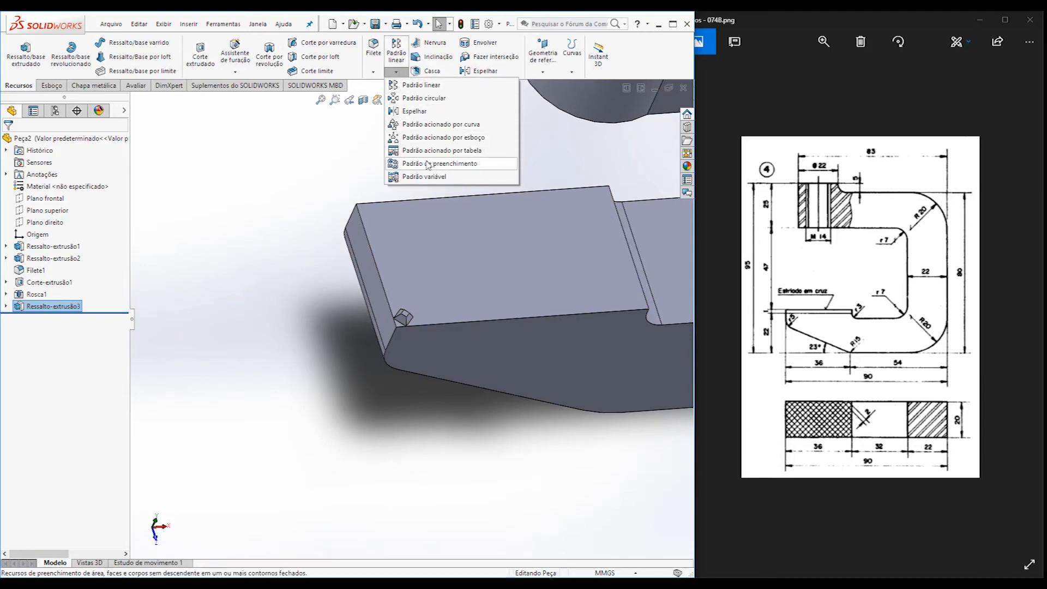
{"action": "left_click", "coordinate": [471, 164]}
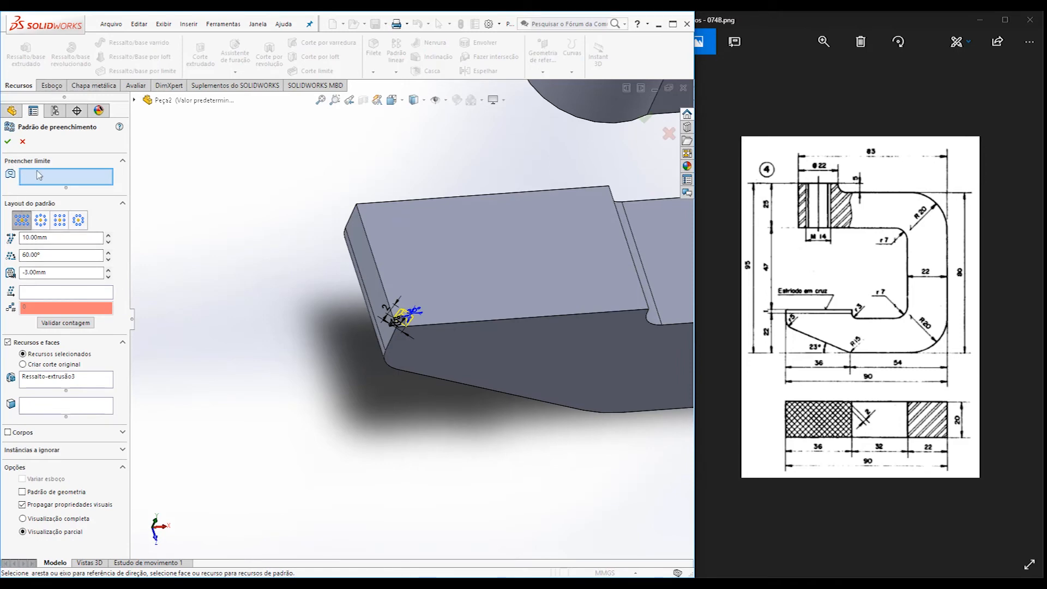
{"action": "left_click", "coordinate": [535, 253]}
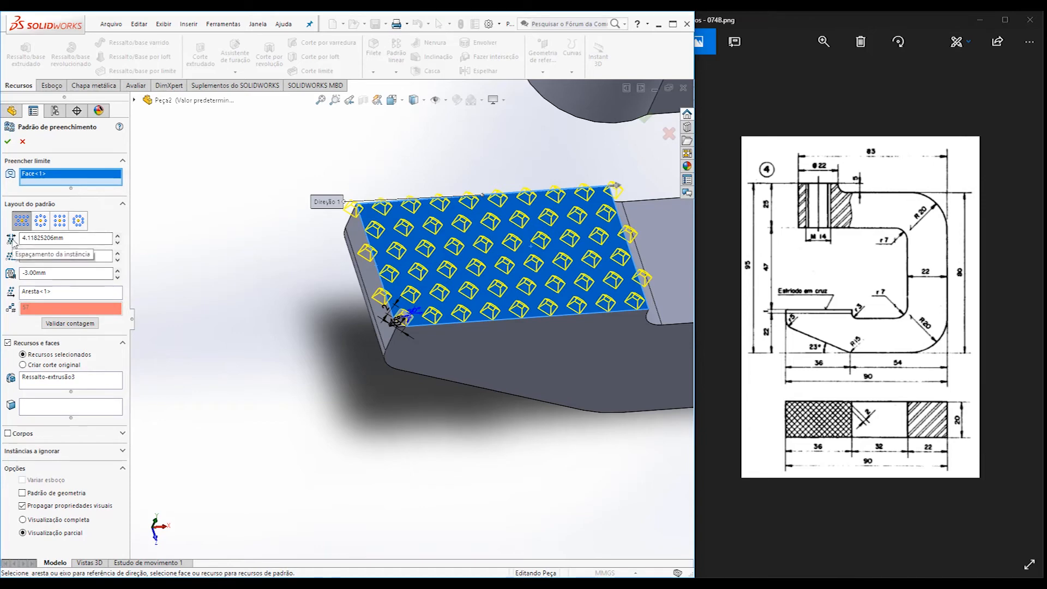
Set the fill pattern's instance spacing to 2 mm and its stagger angle to 45°.
{"action": "left_click_drag", "start_coordinate": [76, 238], "coordinate": [11, 238]}
{"action": "type", "text": "2"}
{"action": "key", "text": "Return"}
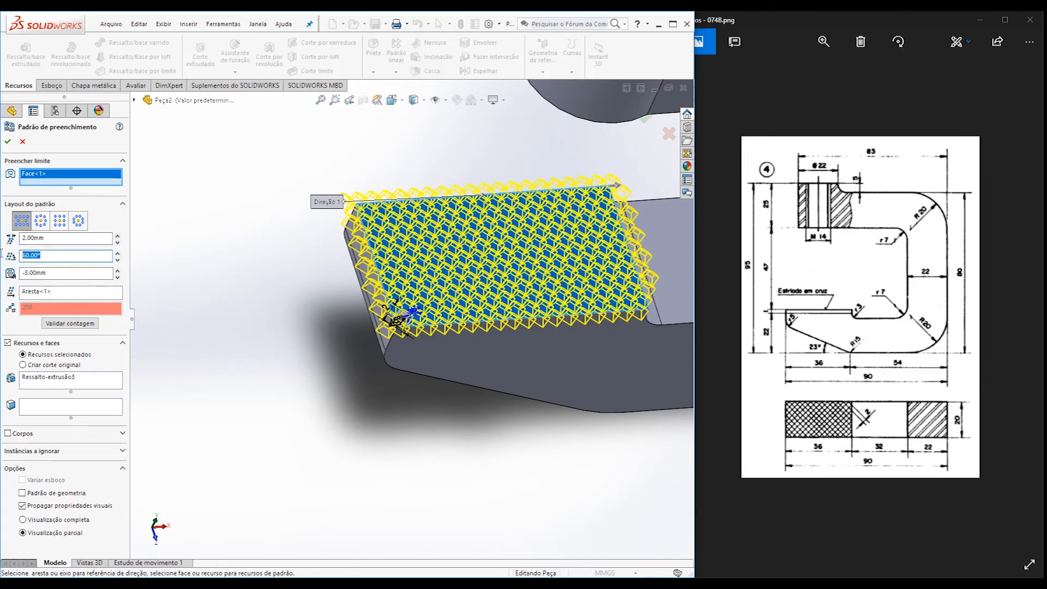
{"action": "key", "text": "Return"}
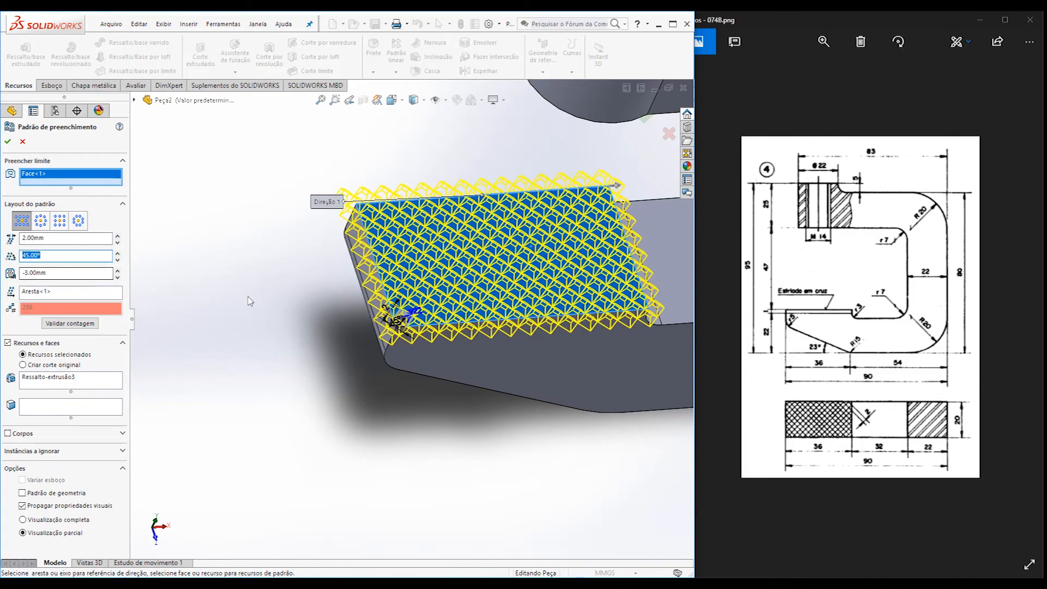
Set the fill pattern's instance spacing to 2.01 mm so that neighbouring tapered teeth do not touch.
{"action": "scroll", "coordinate": [412, 294], "scroll_direction": "down", "scroll_amount": 5}
{"action": "scroll", "coordinate": [413, 294], "scroll_direction": "down", "scroll_amount": 10}
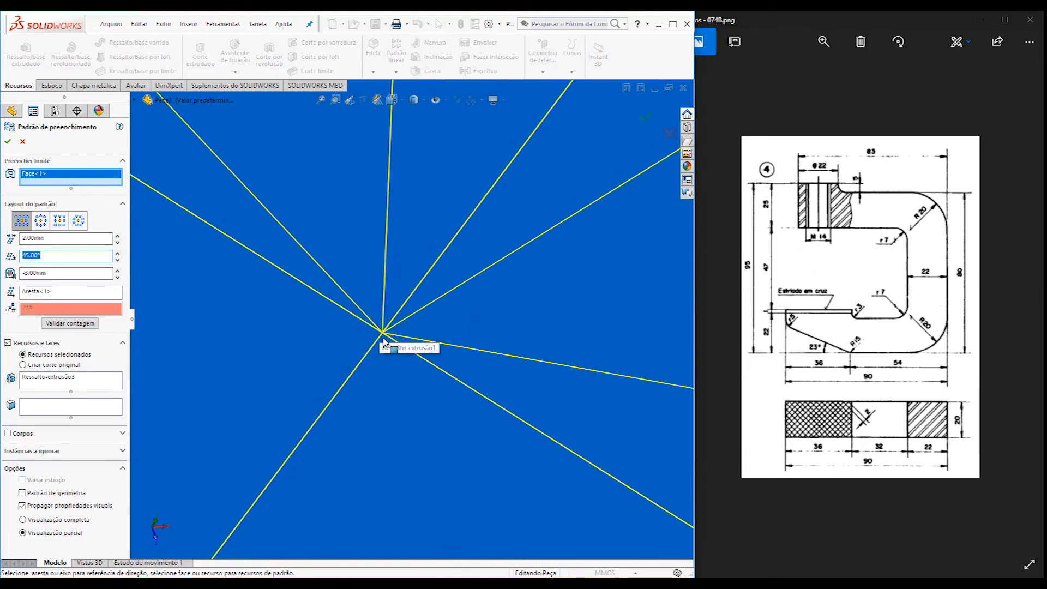
{"action": "left_click", "coordinate": [32, 237]}
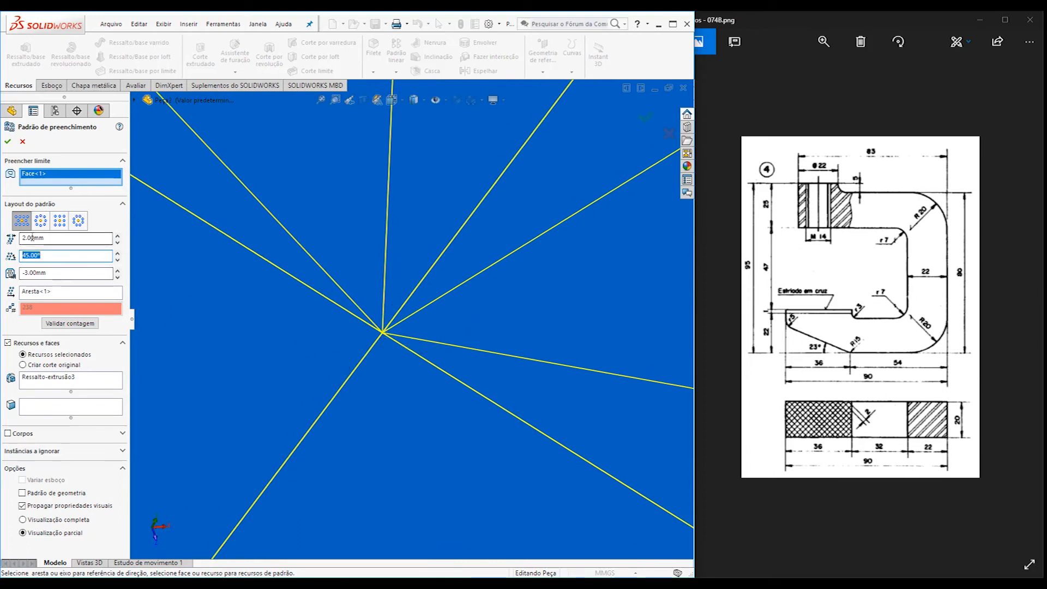
{"action": "type", "text": "1"}
{"action": "key", "text": "Return"}
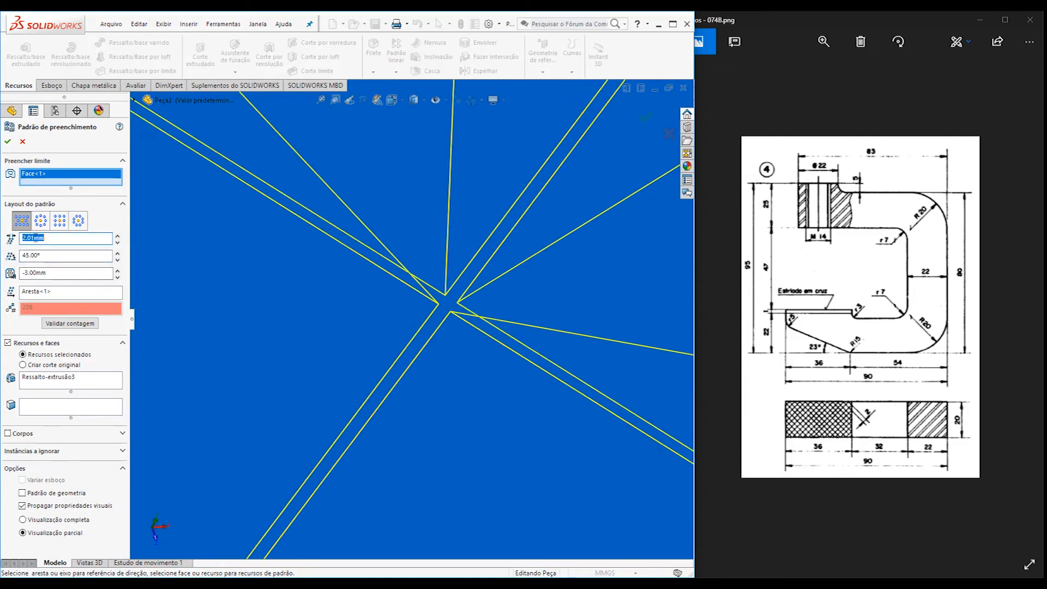
{"action": "scroll", "coordinate": [448, 303], "scroll_direction": "up", "scroll_amount": 15}
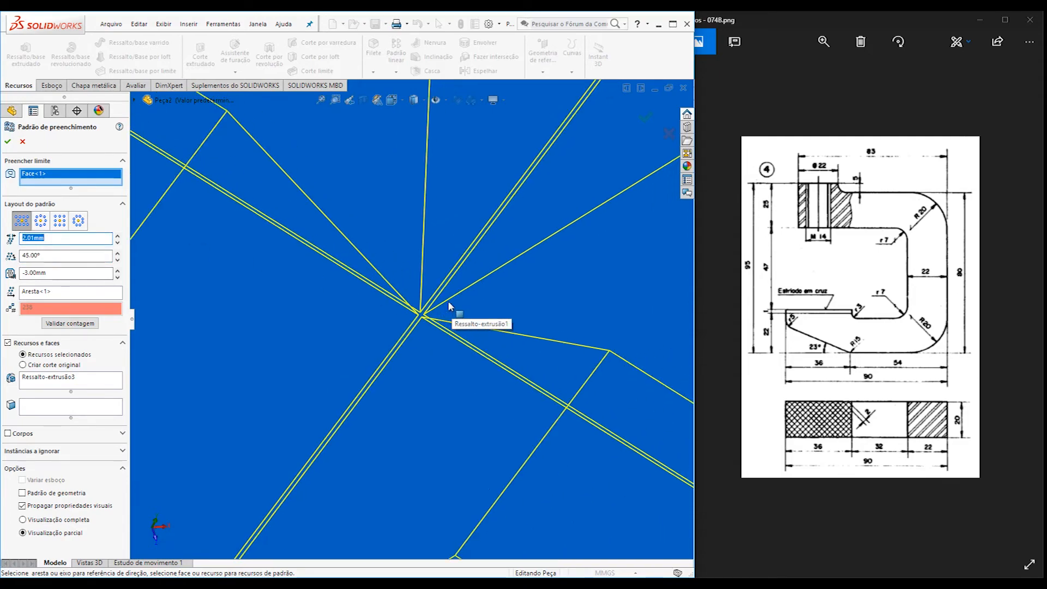
{"action": "scroll", "coordinate": [463, 308], "scroll_direction": "down", "scroll_amount": 5}
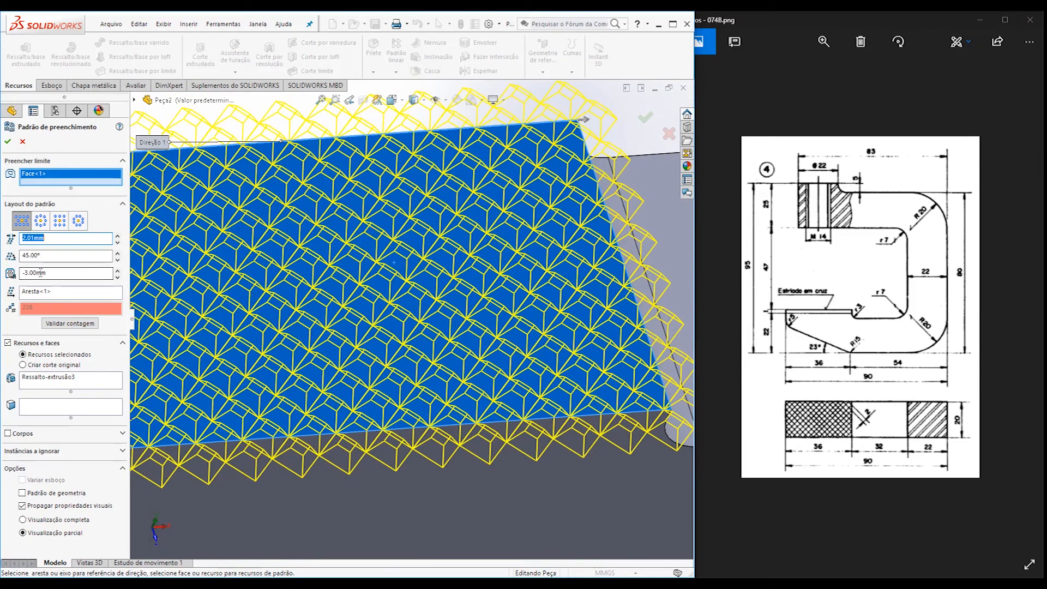
{"action": "scroll", "coordinate": [579, 398], "scroll_direction": "up", "scroll_amount": 3}
{"action": "middle_click_drag", "start_coordinate": [579, 398], "coordinate": [605, 457]}
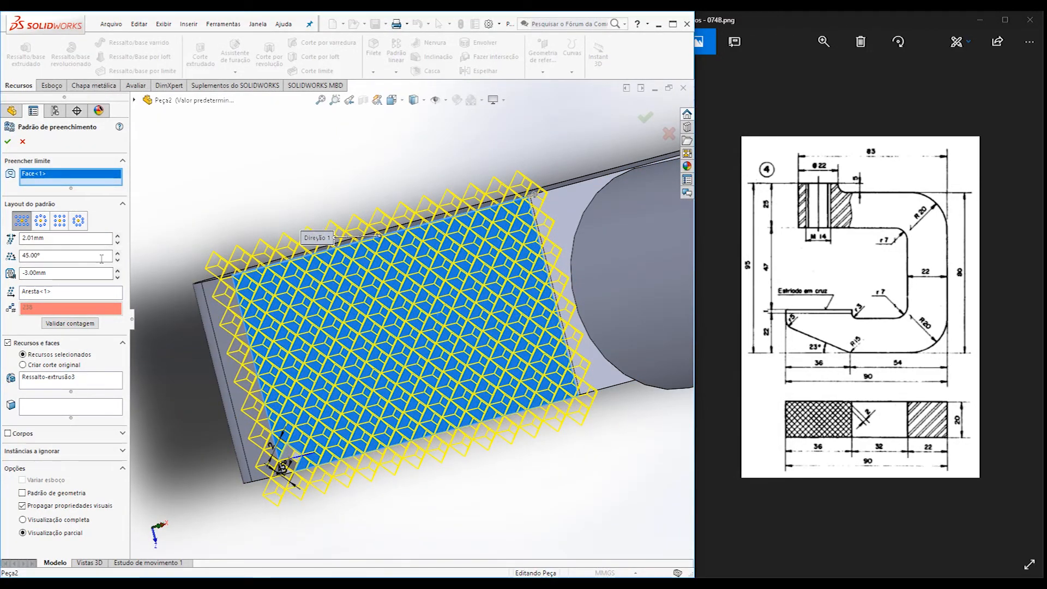
Try fill pattern margins of 0 mm, 10 mm and 2 mm on the lower jaw face.
{"action": "left_click", "coordinate": [59, 274]}
{"action": "type", "text": "0"}
{"action": "key", "text": "Return"}
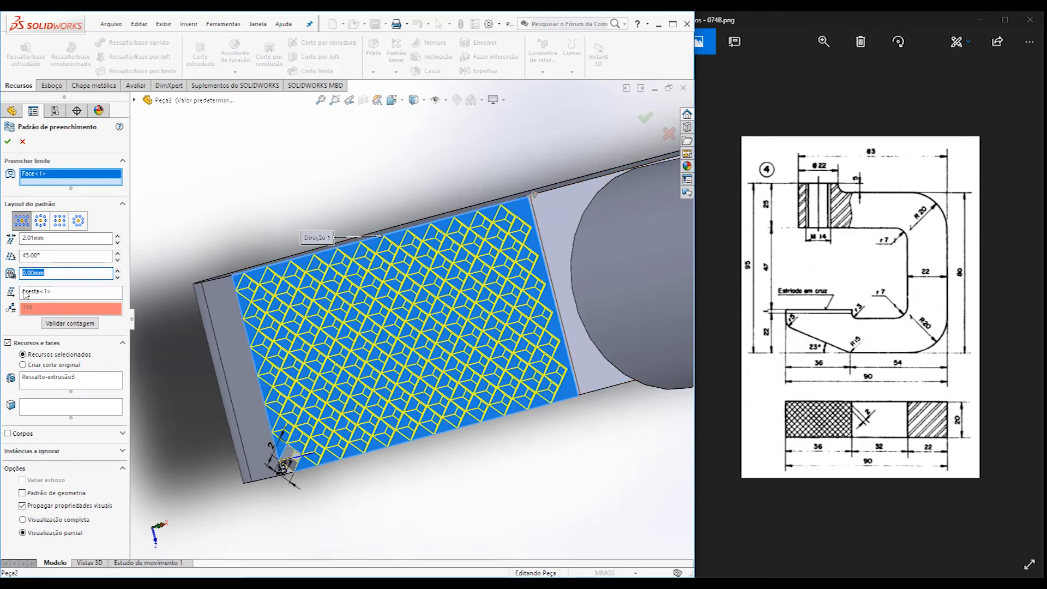
{"action": "type", "text": "10"}
{"action": "key", "text": "Return"}
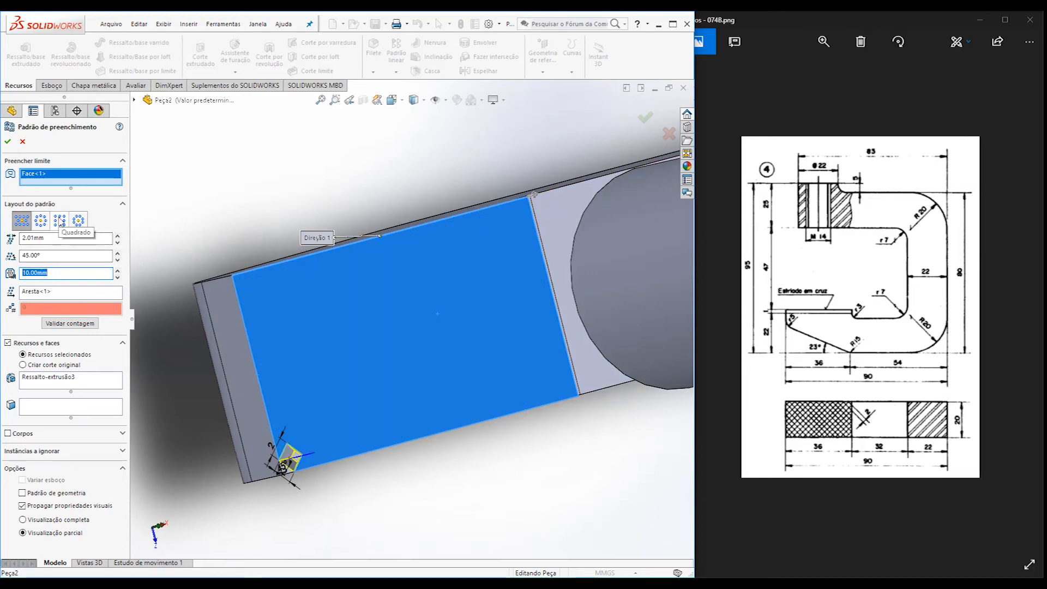
{"action": "left_click", "coordinate": [59, 274]}
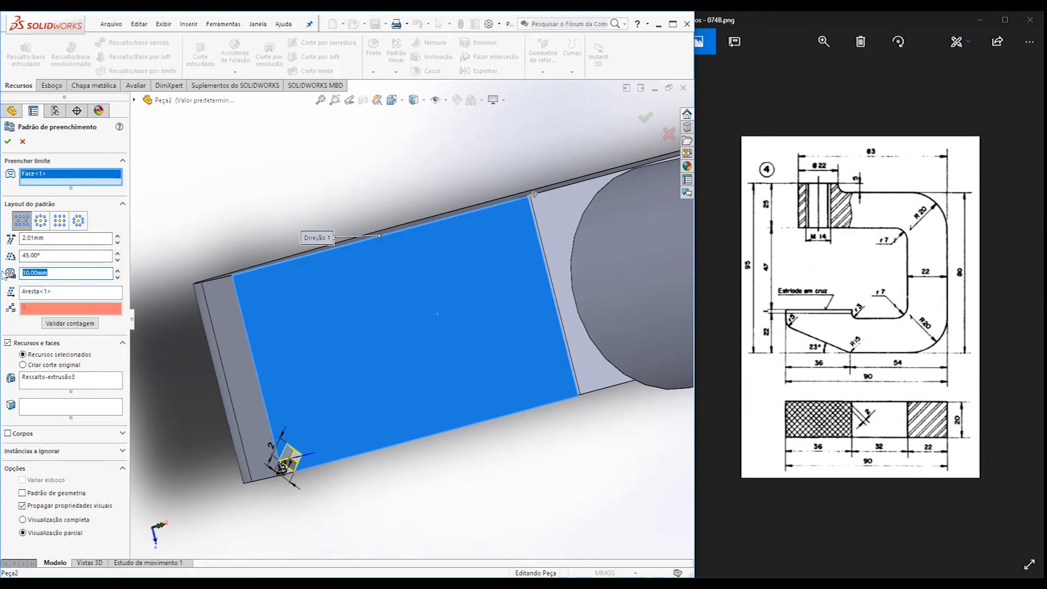
{"action": "type", "text": "2"}
{"action": "key", "text": "Return"}
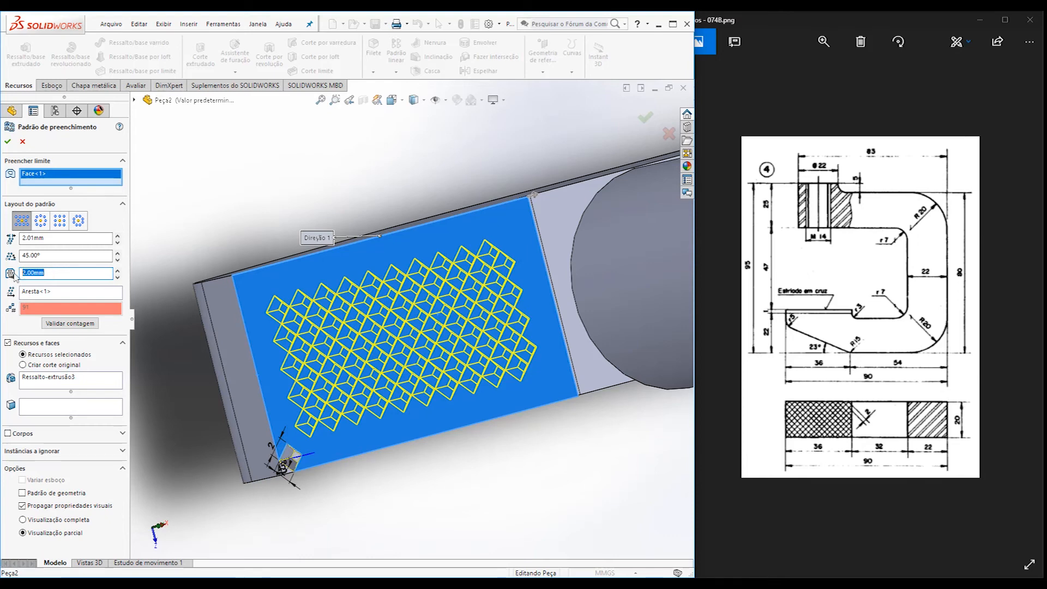
Set the fill pattern's margin to -3 mm and create the pattern of tapered teeth.
{"action": "type", "text": "-3"}
{"action": "key", "text": "Return"}
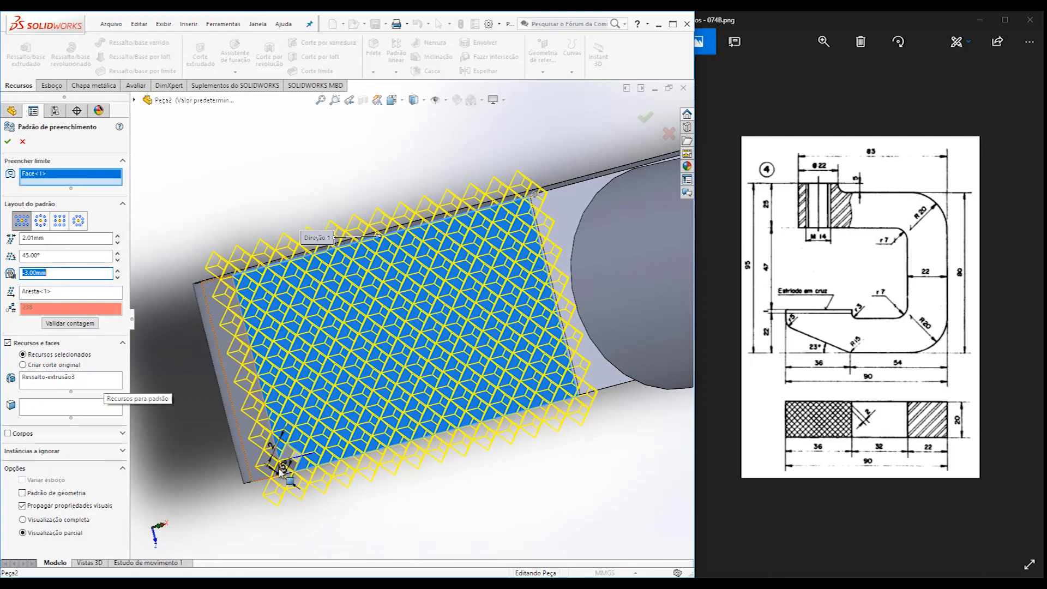
{"action": "middle_click_drag", "start_coordinate": [295, 463], "coordinate": [283, 435]}
{"action": "scroll", "coordinate": [289, 442], "scroll_direction": "down", "scroll_amount": 5}
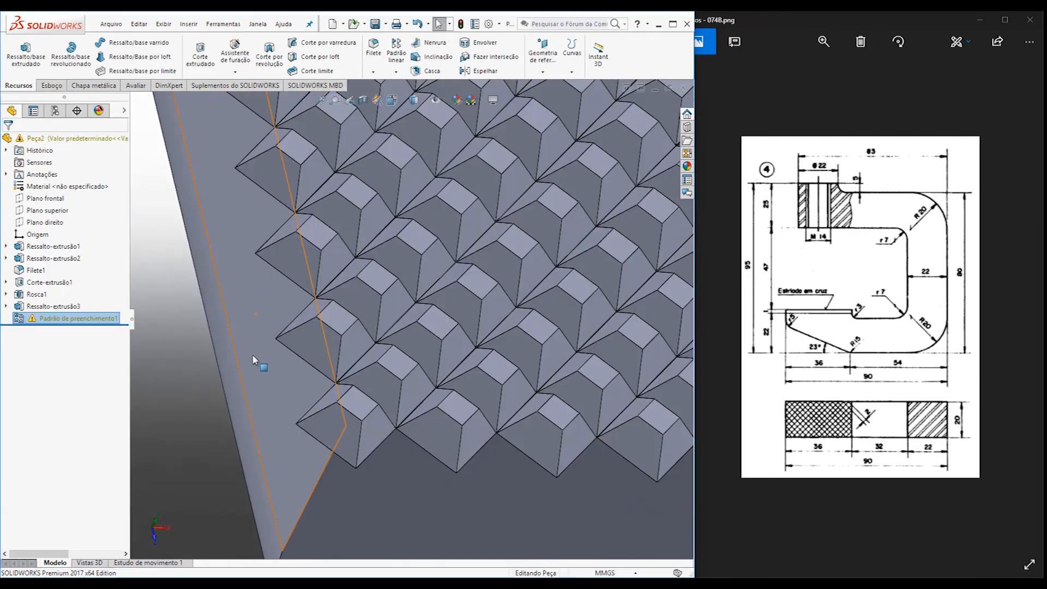
Examine the patterned teeth along the edges of the lower jaw, including the overhanging ones from below.
{"action": "middle_click_drag", "start_coordinate": [374, 402], "coordinate": [394, 252]}
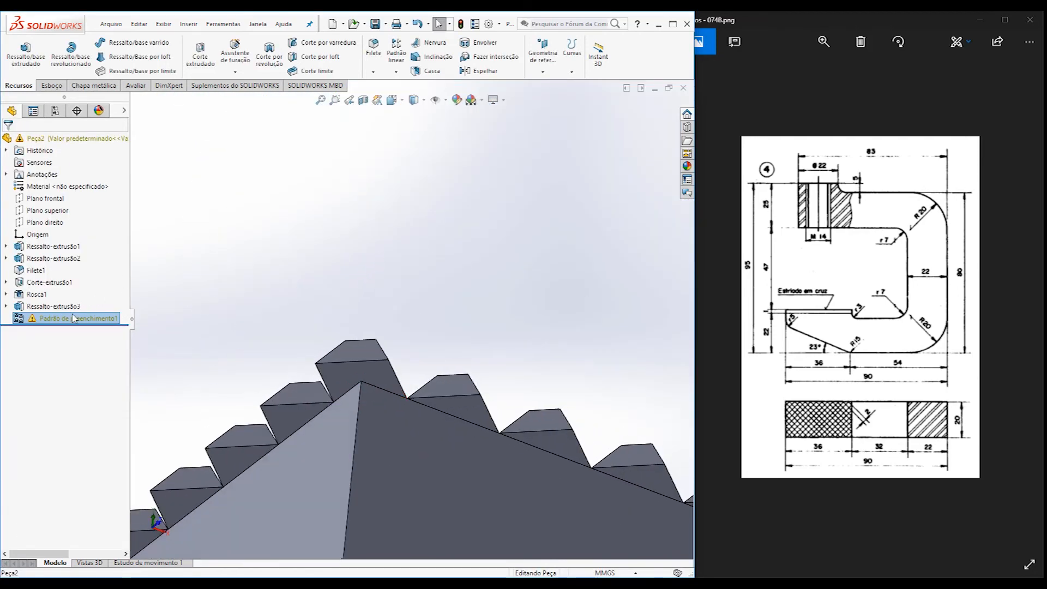
{"action": "mouse_move", "coordinate": [61, 320]}
{"action": "middle_click_drag", "start_coordinate": [351, 279], "coordinate": [345, 331]}
{"action": "scroll", "coordinate": [354, 367], "scroll_direction": "up", "scroll_amount": 4}
{"action": "middle_click_drag", "start_coordinate": [416, 398], "coordinate": [462, 445]}
{"action": "scroll", "coordinate": [458, 446], "scroll_direction": "down", "scroll_amount": 5}
{"action": "middle_click_drag", "start_coordinate": [366, 426], "coordinate": [453, 318]}
{"action": "scroll", "coordinate": [409, 339], "scroll_direction": "down", "scroll_amount": 3}
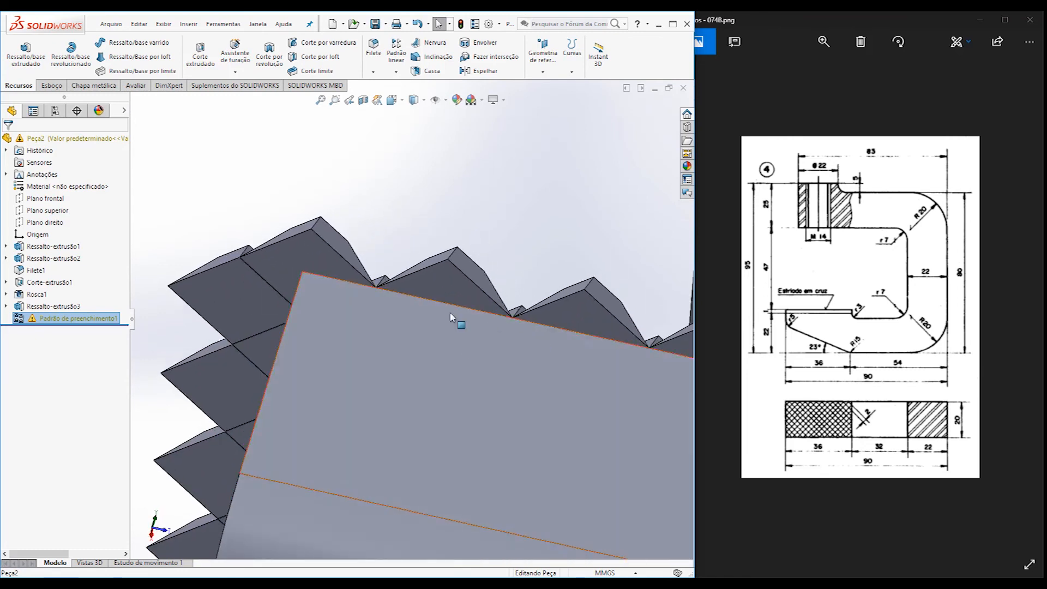
Start a sketch on the flat underside of a tooth overhanging the lower jaw's edge.
{"action": "left_click", "coordinate": [443, 278]}
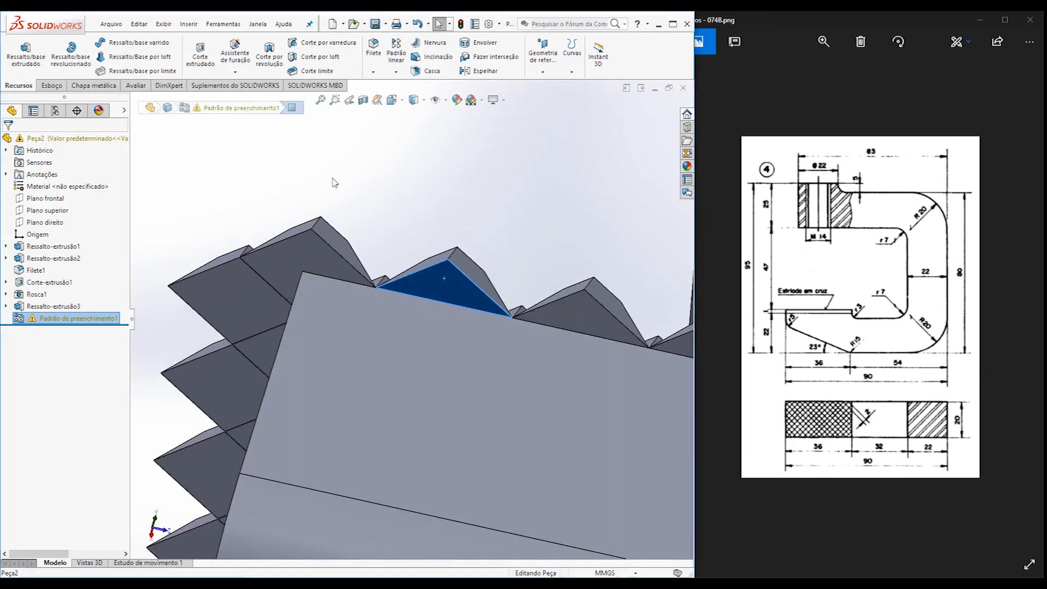
{"action": "left_click", "coordinate": [50, 86]}
{"action": "left_click", "coordinate": [16, 52]}
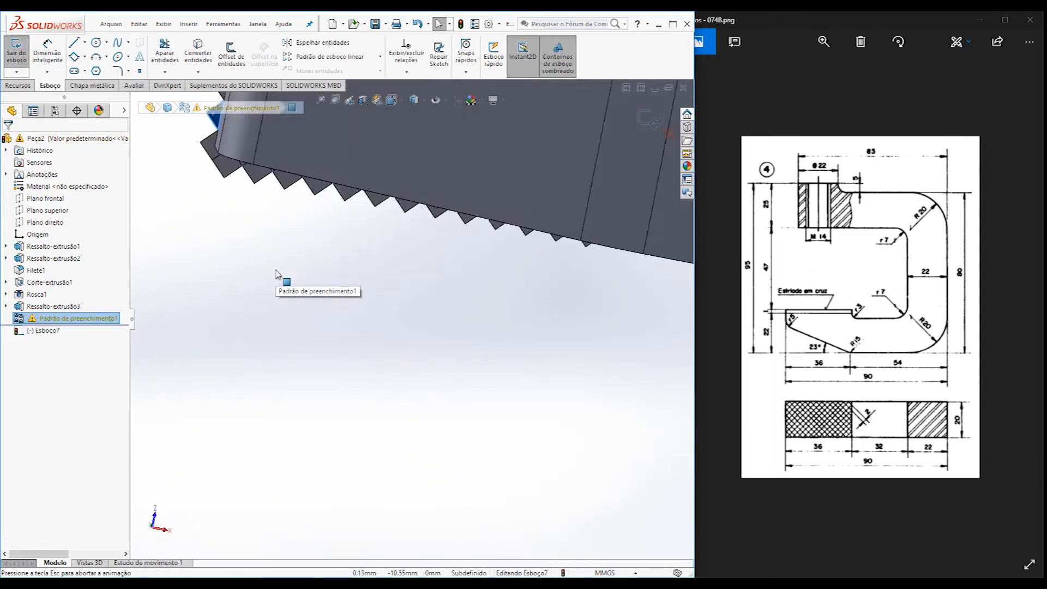
{"action": "middle_click_drag", "start_coordinate": [363, 352], "coordinate": [236, 211]}
Draw a corner rectangle between the diagonally opposite corners of the lower jaw's patterned face.
{"action": "left_click", "coordinate": [84, 57]}
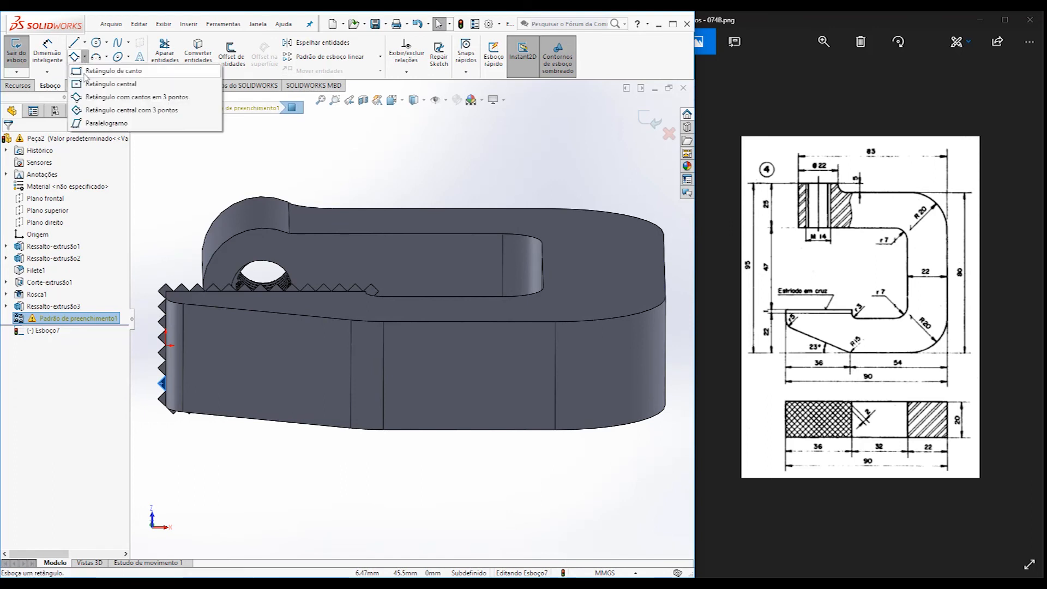
{"action": "left_click", "coordinate": [86, 72]}
{"action": "scroll", "coordinate": [367, 291], "scroll_direction": "down", "scroll_amount": 5}
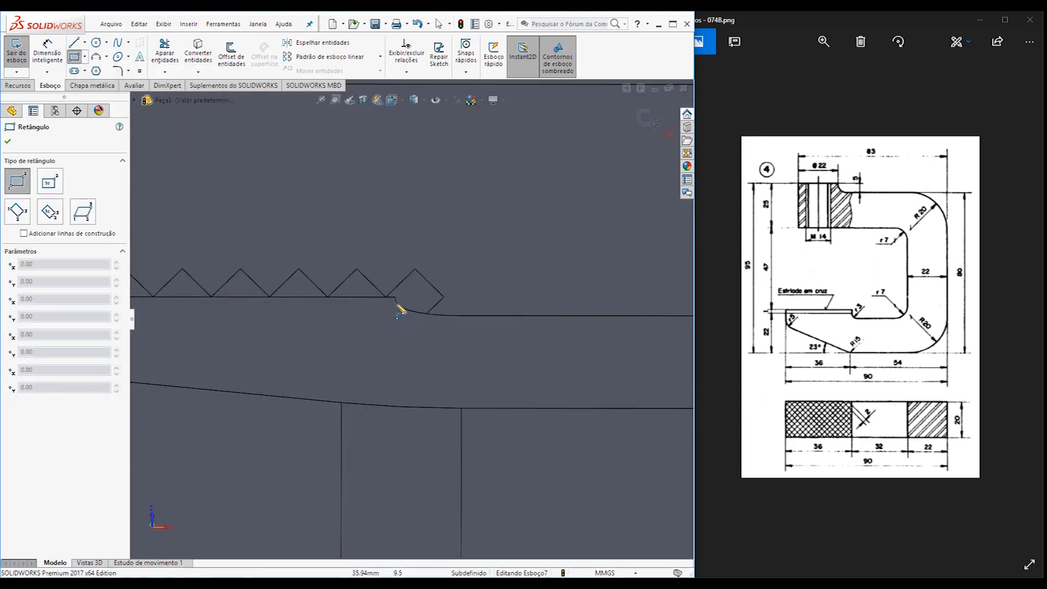
{"action": "scroll", "coordinate": [396, 297], "scroll_direction": "up", "scroll_amount": 3}
{"action": "left_click", "coordinate": [396, 298]}
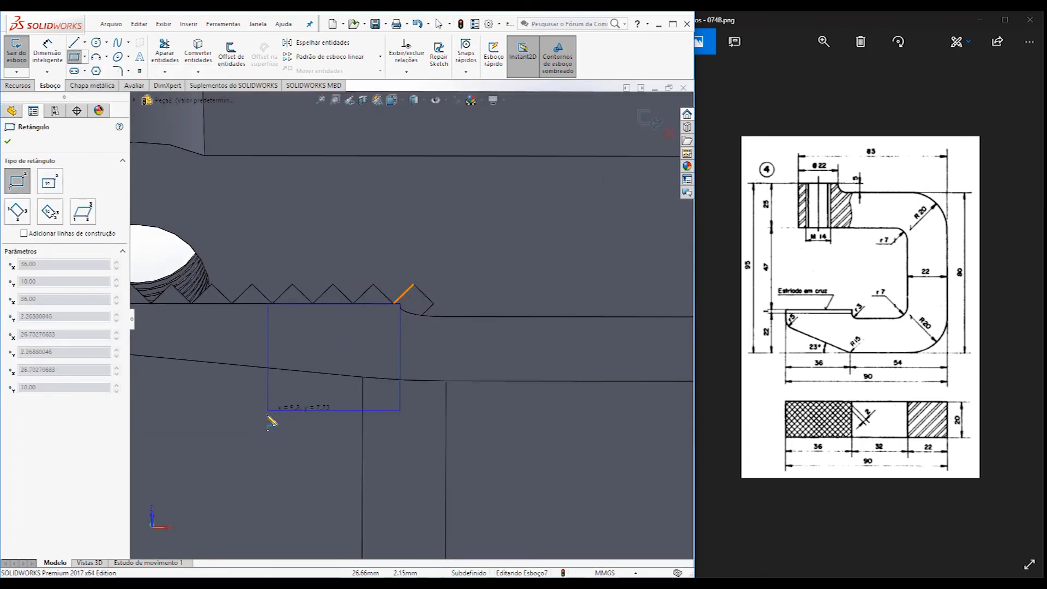
{"action": "scroll", "coordinate": [266, 426], "scroll_direction": "up", "scroll_amount": 5}
{"action": "scroll", "coordinate": [266, 426], "scroll_direction": "down", "scroll_amount": 4}
{"action": "middle_click_drag", "start_coordinate": [284, 416], "coordinate": [292, 361]}
{"action": "left_click", "coordinate": [282, 354]}
{"action": "key", "text": "Escape"}
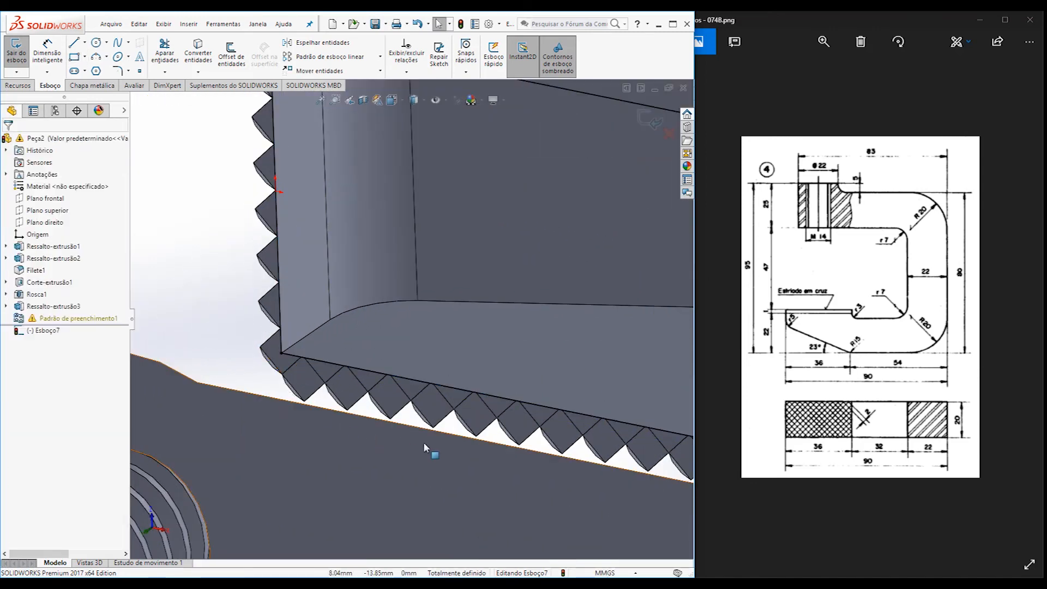
In the bottom view, draw a second rectangle about 47 × 29 mm enclosing the jaw end and all overhanging teeth.
{"action": "middle_click_drag", "start_coordinate": [429, 446], "coordinate": [405, 403]}
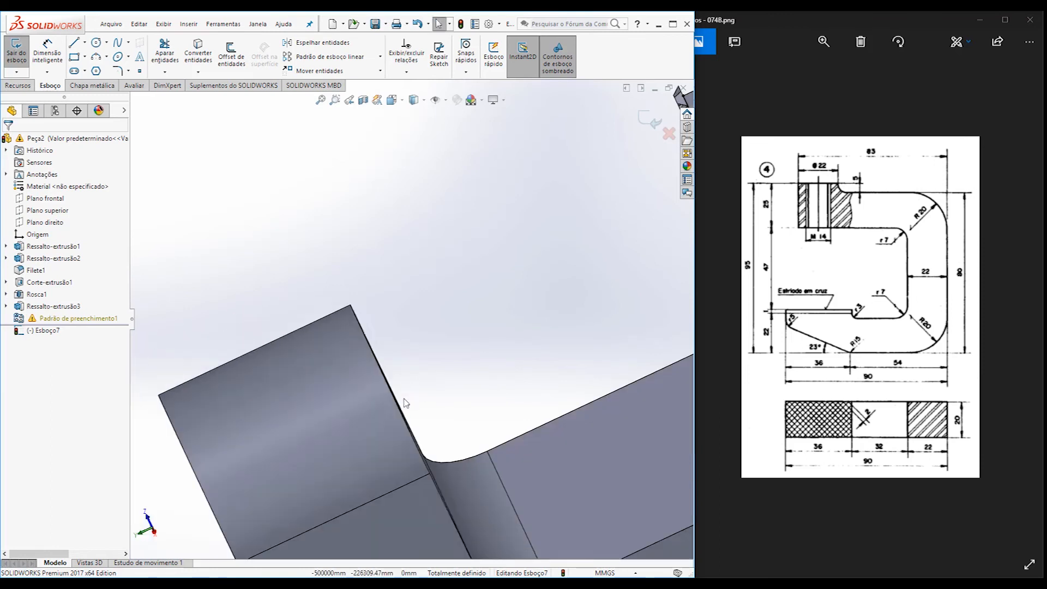
{"action": "scroll", "coordinate": [404, 402], "scroll_direction": "up", "scroll_amount": 5}
{"action": "key", "text": "ctrl+6"}
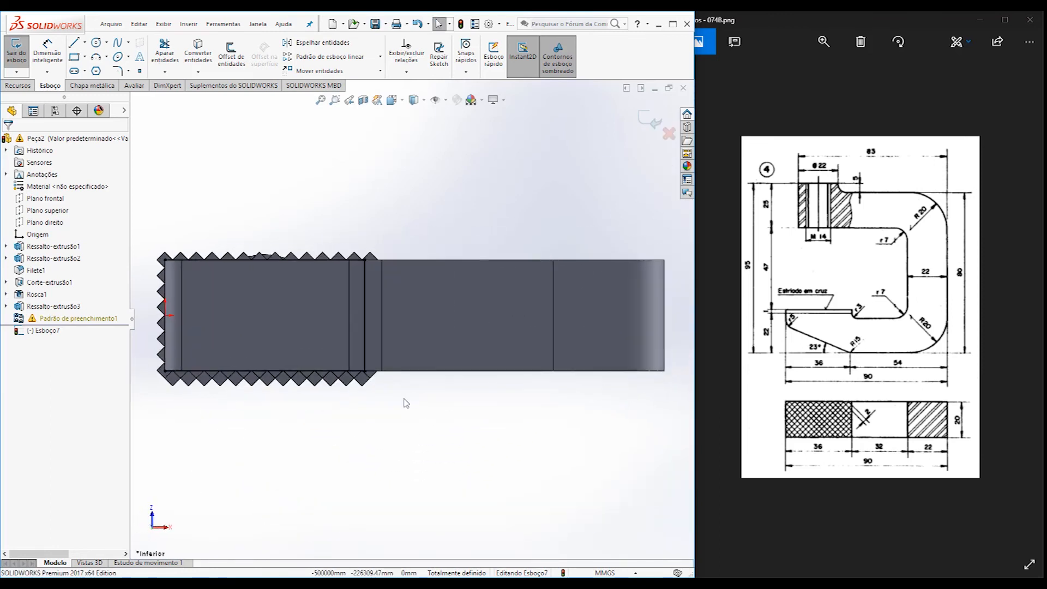
{"action": "left_click", "coordinate": [75, 56]}
{"action": "scroll", "coordinate": [252, 243], "scroll_direction": "up", "scroll_amount": 3}
{"action": "left_click", "coordinate": [217, 260]}
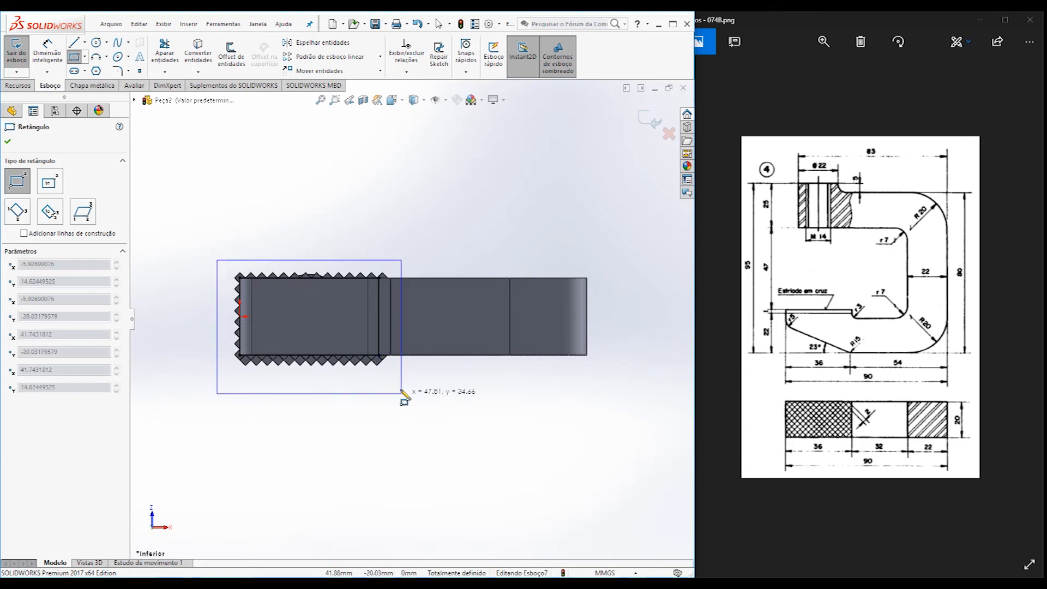
{"action": "left_click", "coordinate": [401, 372]}
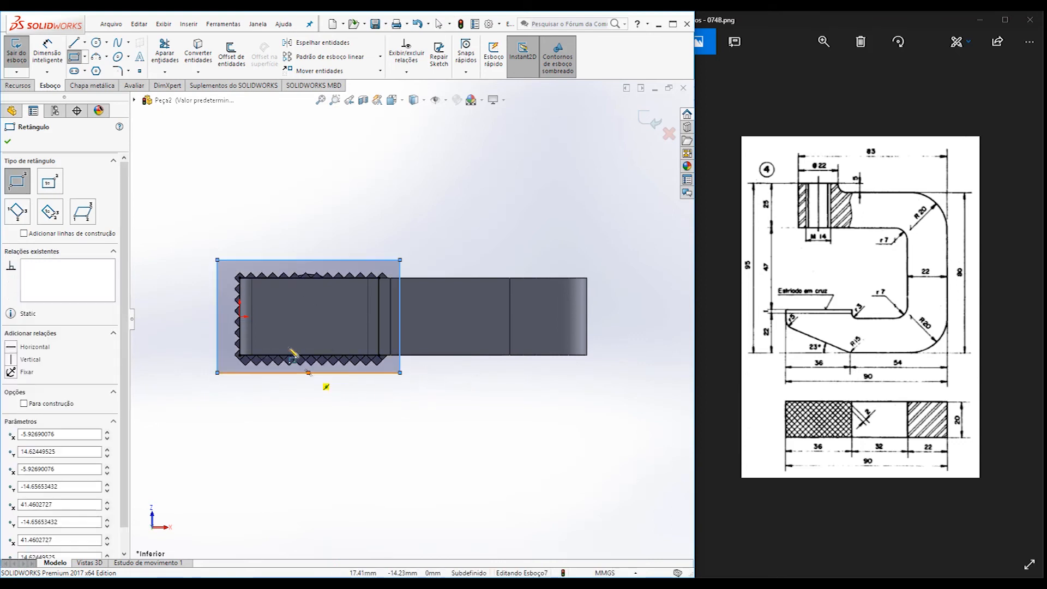
Cut-extrude the area between the two rectangles by 3 mm to trim the overhanging teeth, and show the part isometrically.
{"action": "left_click", "coordinate": [19, 85]}
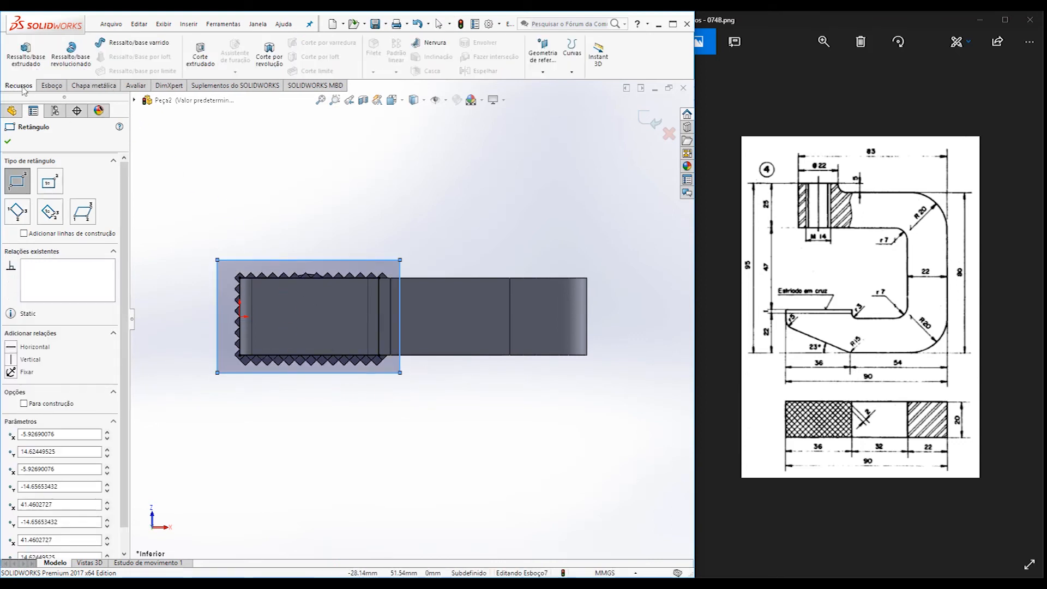
{"action": "left_click", "coordinate": [200, 55]}
{"action": "middle_click_drag", "start_coordinate": [379, 255], "coordinate": [417, 409]}
{"action": "scroll", "coordinate": [417, 409], "scroll_direction": "down", "scroll_amount": 6}
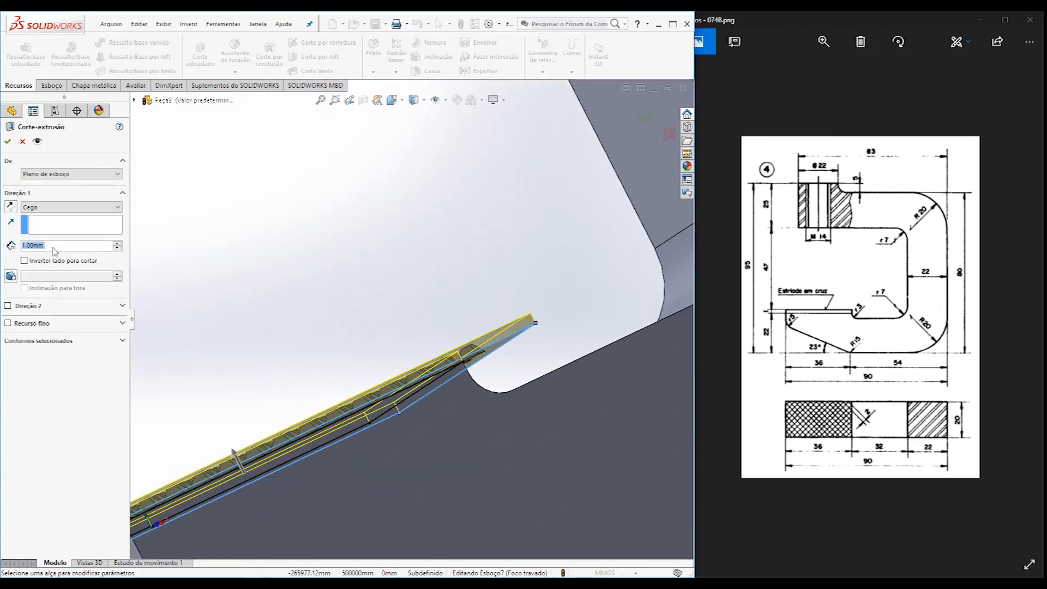
{"action": "scroll", "coordinate": [62, 246], "scroll_direction": "up", "scroll_amount": 2}
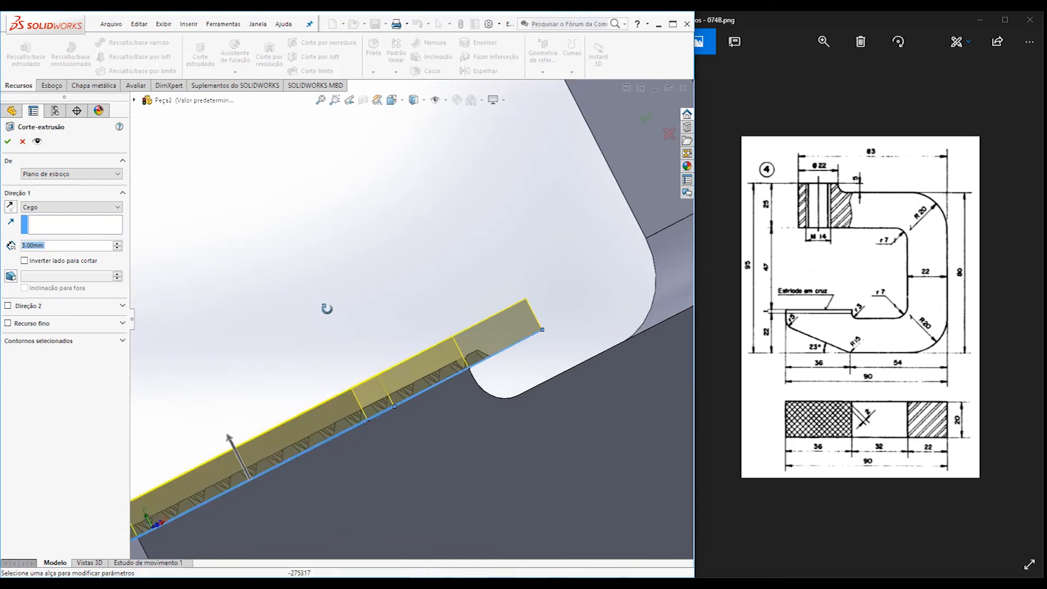
{"action": "middle_click_drag", "start_coordinate": [324, 306], "coordinate": [229, 300]}
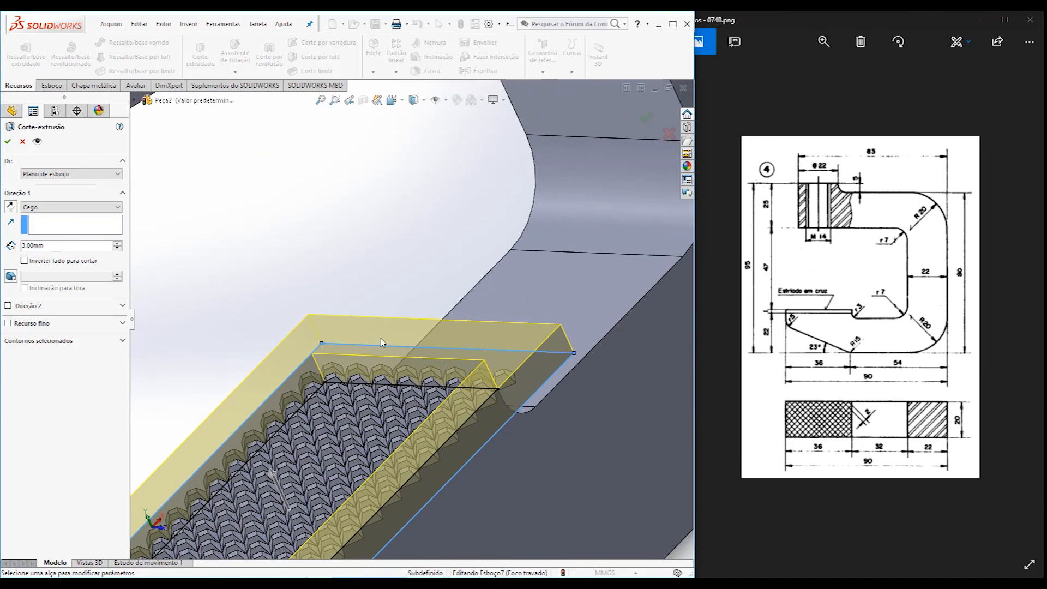
{"action": "left_click", "coordinate": [7, 143]}
{"action": "middle_click_drag", "start_coordinate": [381, 392], "coordinate": [244, 271]}
{"action": "scroll", "coordinate": [472, 426], "scroll_direction": "down", "scroll_amount": 5}
{"action": "key", "text": "ctrl+7"}
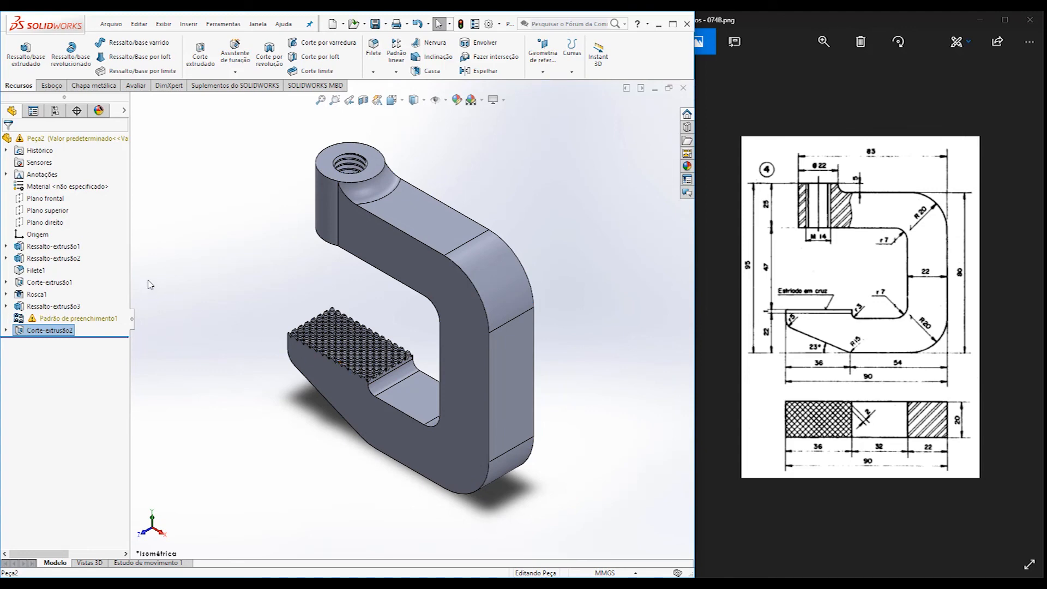
Assign the steel AISI 1020 to the part as its material.
{"action": "right_click", "coordinate": [61, 189]}
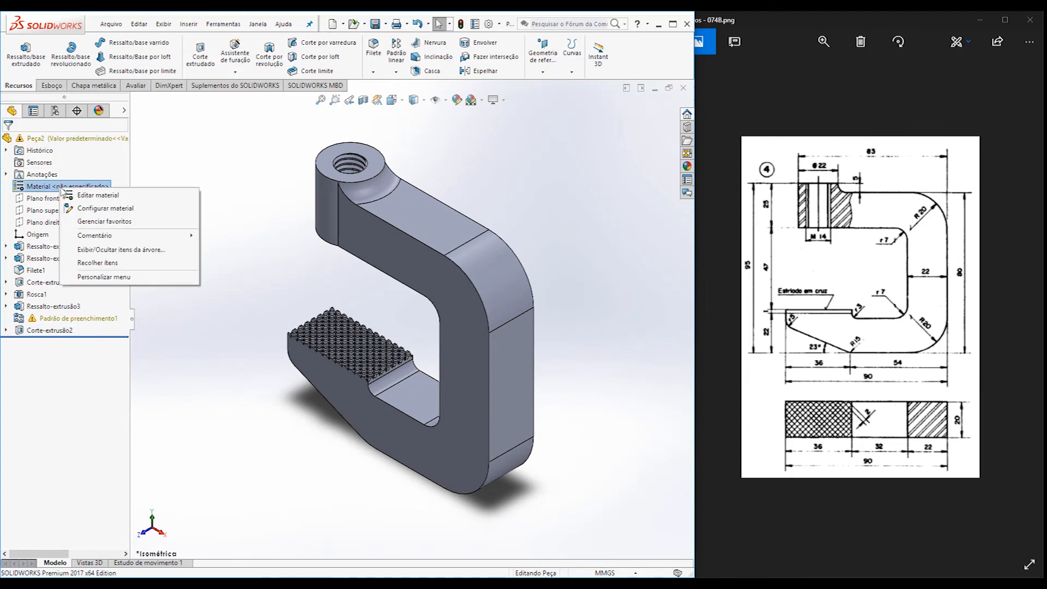
{"action": "left_click", "coordinate": [83, 197]}
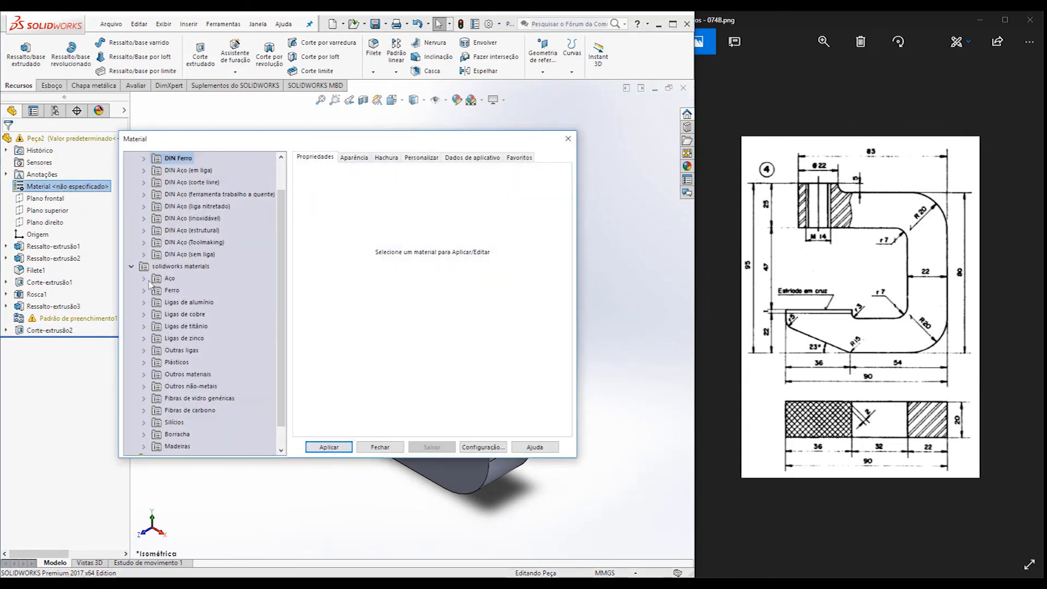
{"action": "left_click", "coordinate": [145, 278]}
{"action": "left_click", "coordinate": [190, 230]}
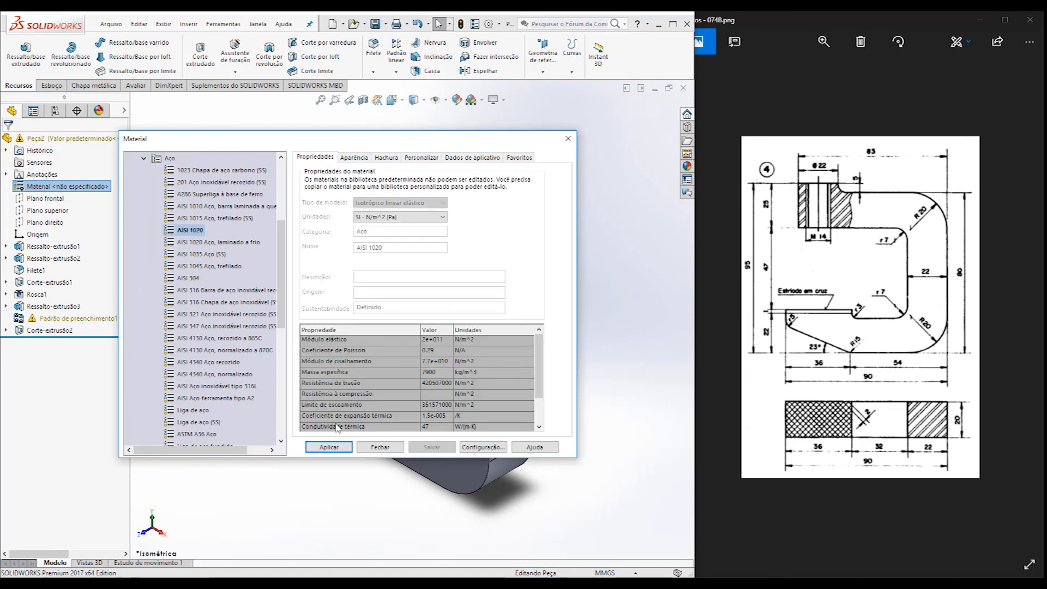
{"action": "left_click", "coordinate": [329, 447]}
{"action": "left_click", "coordinate": [380, 448]}
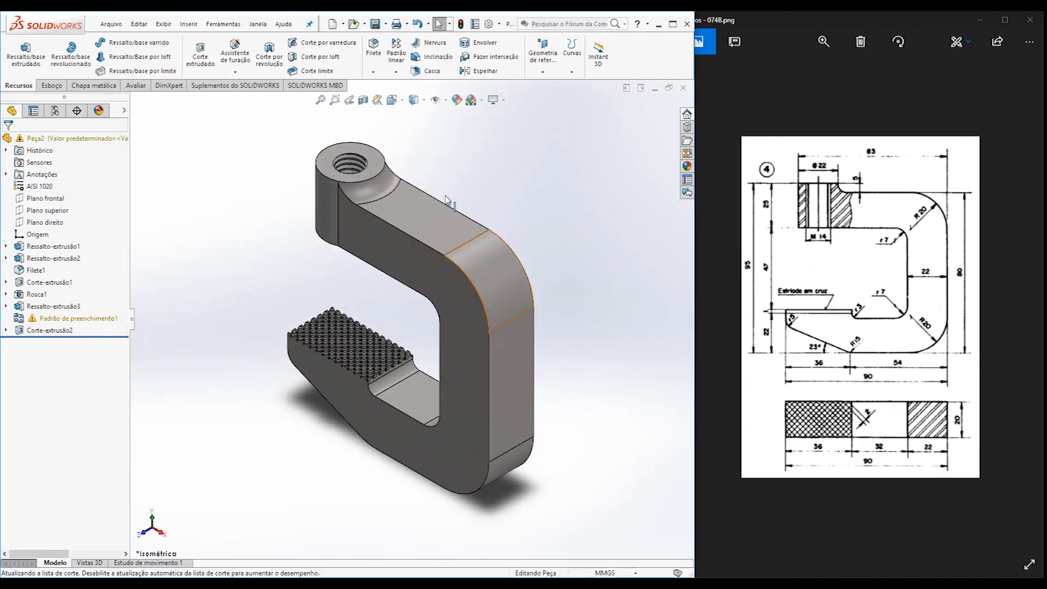
Save the part as 04 - Corpo in the Montagem Grampo folder, replacing the existing file.
{"action": "left_click", "coordinate": [385, 23]}
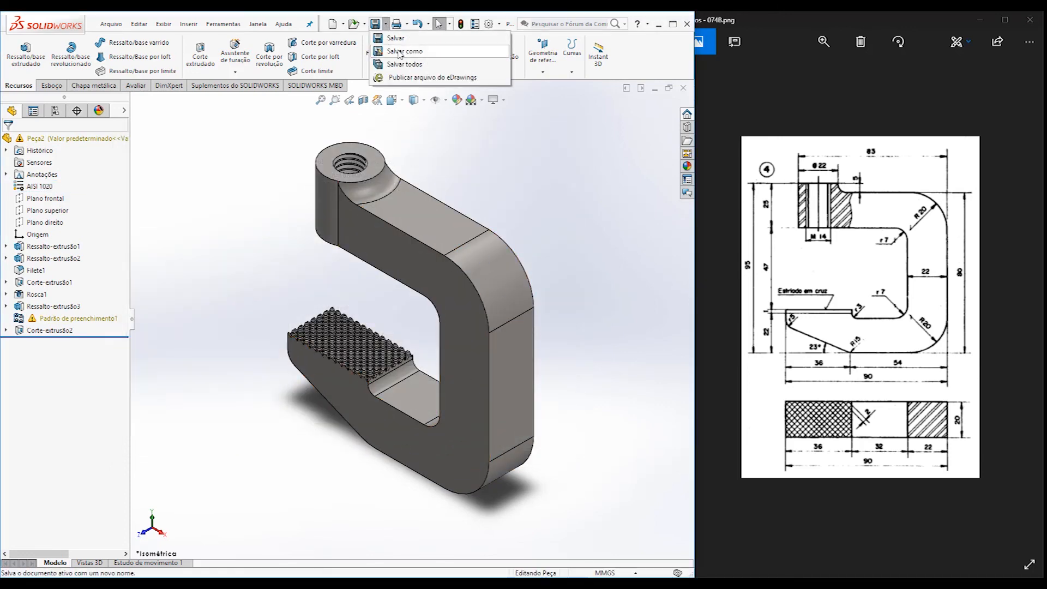
{"action": "left_click", "coordinate": [400, 45]}
{"action": "left_click", "coordinate": [521, 252]}
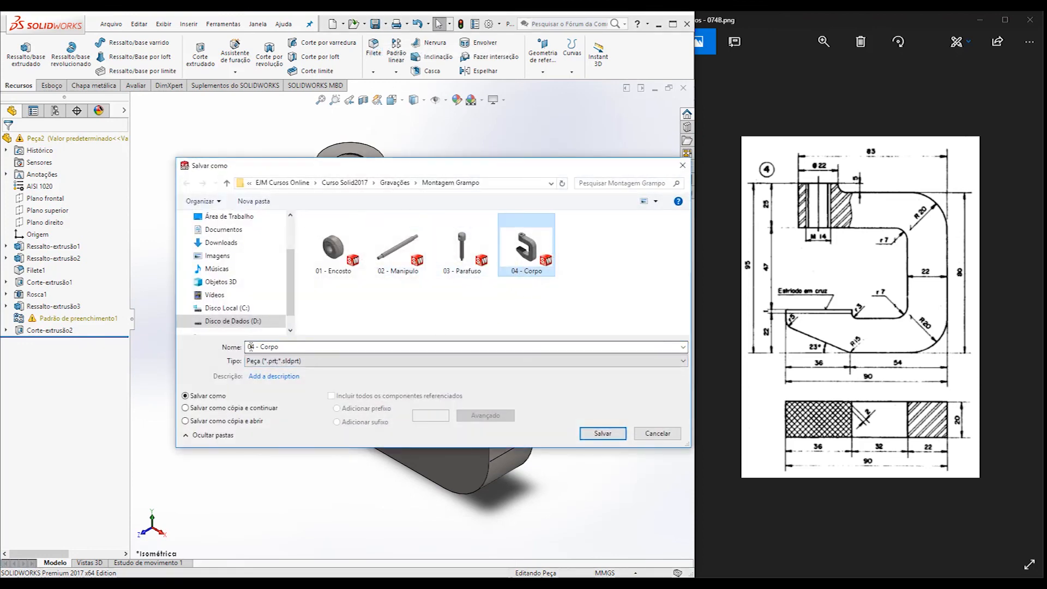
{"action": "left_click", "coordinate": [278, 347]}
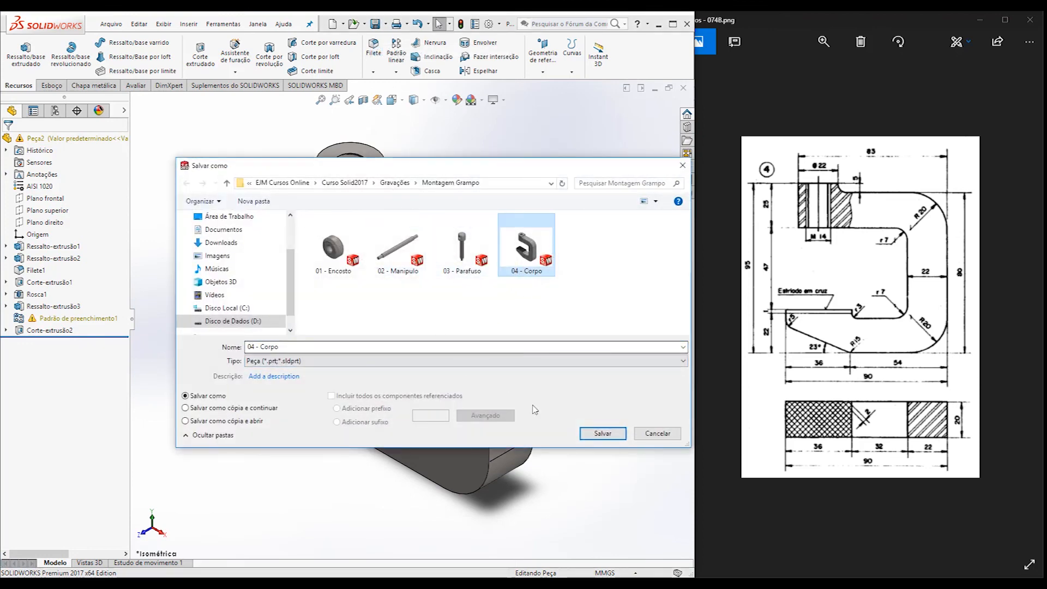
{"action": "left_click", "coordinate": [602, 433]}
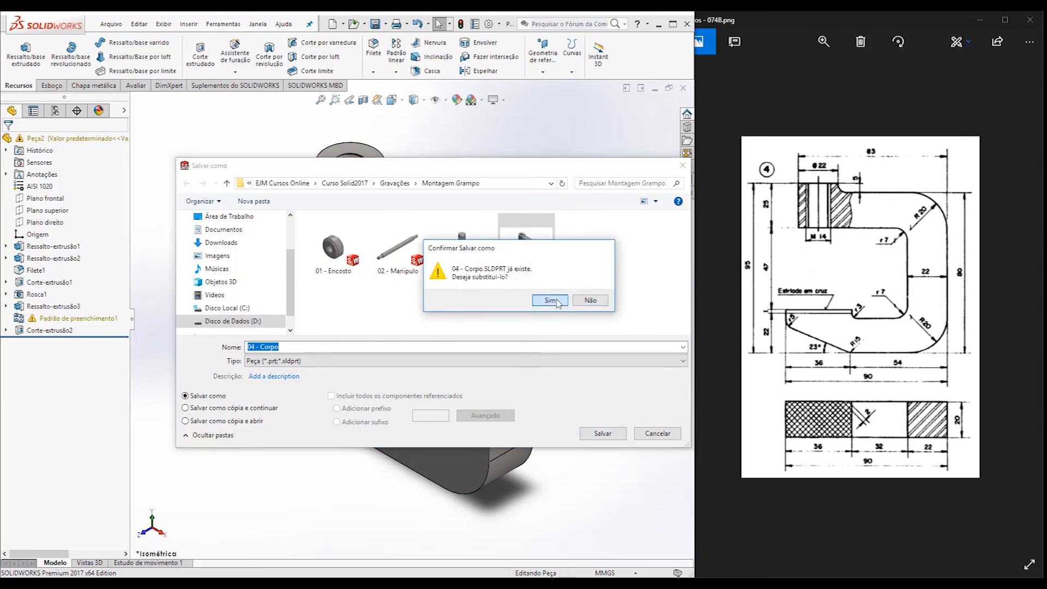
{"action": "left_click", "coordinate": [550, 300]}
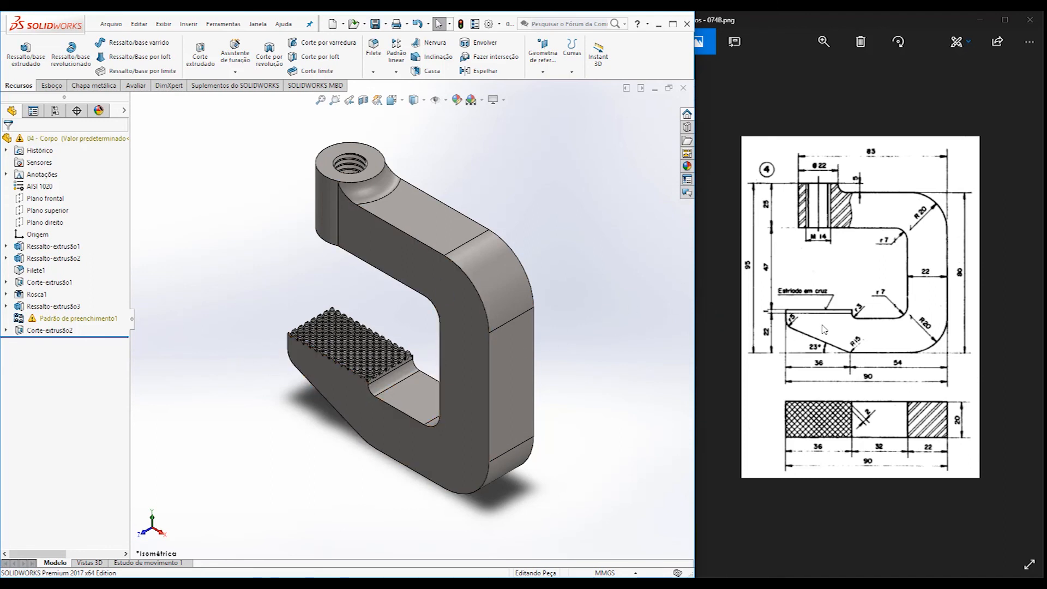
Switch to the image viewer and show the next reference image, with the clamp assembly and its parts list.
{"action": "key", "text": "Right"}
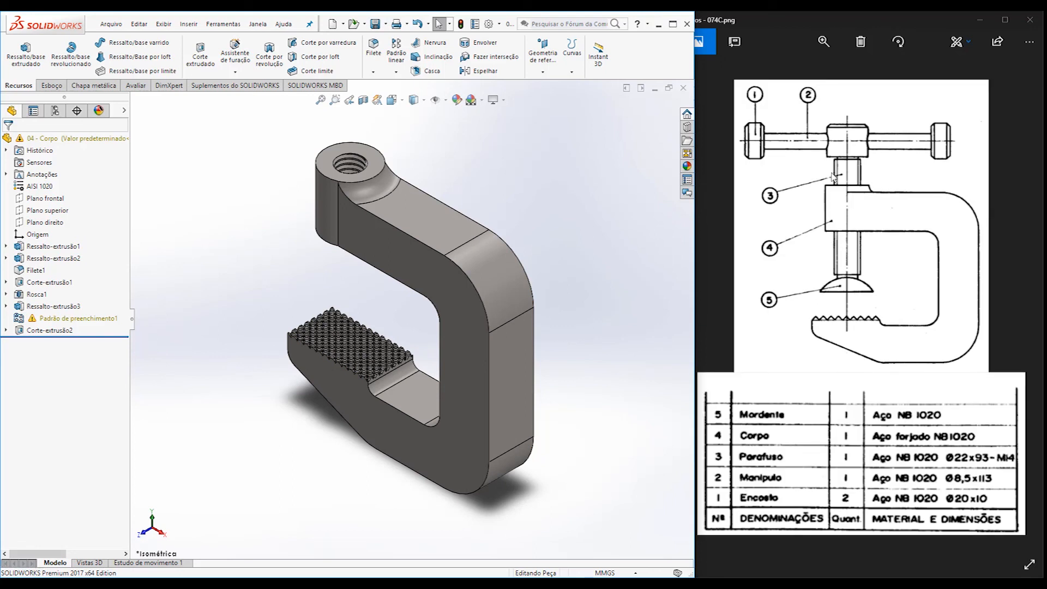